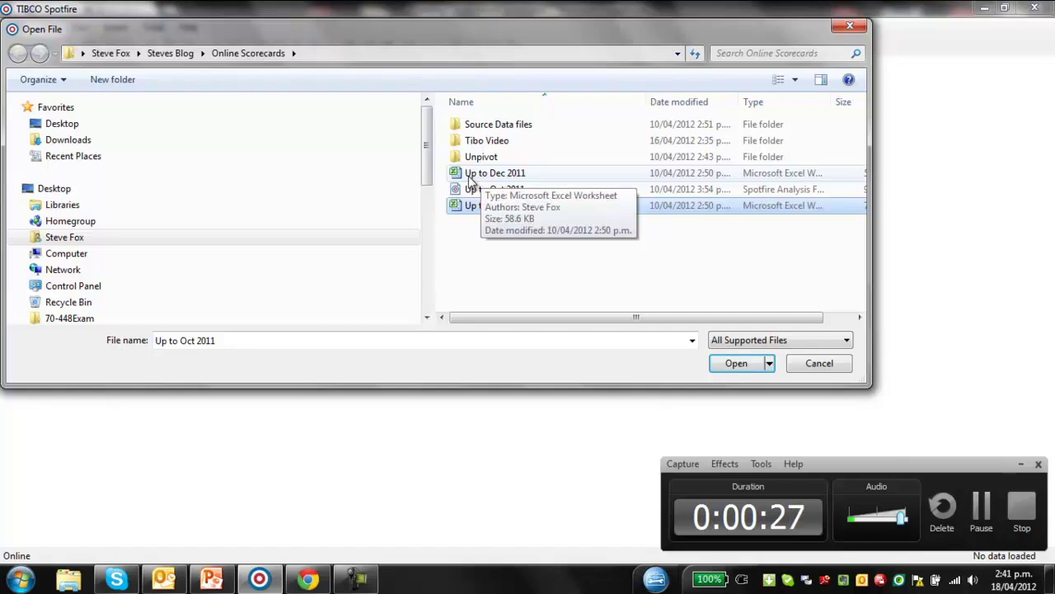
# Import the Up to Oct 2011 Excel worksheet with the Amount column's data type set to Currency.
pyautogui.click(748, 364)
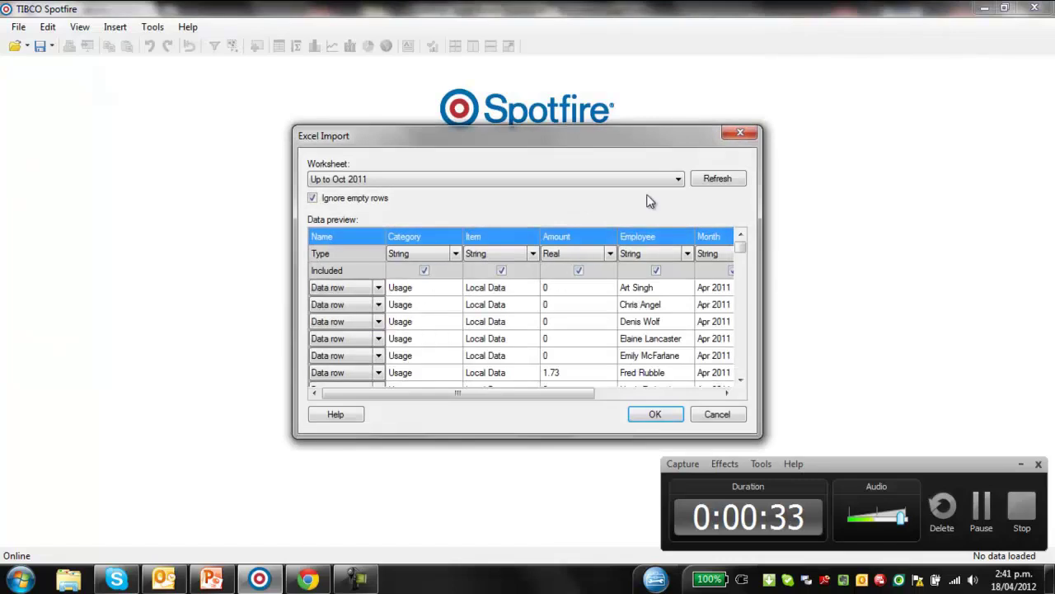
pyautogui.moveTo(295, 195); pyautogui.dragTo(96, 198)
pyautogui.moveTo(760, 247); pyautogui.dragTo(1014, 252)
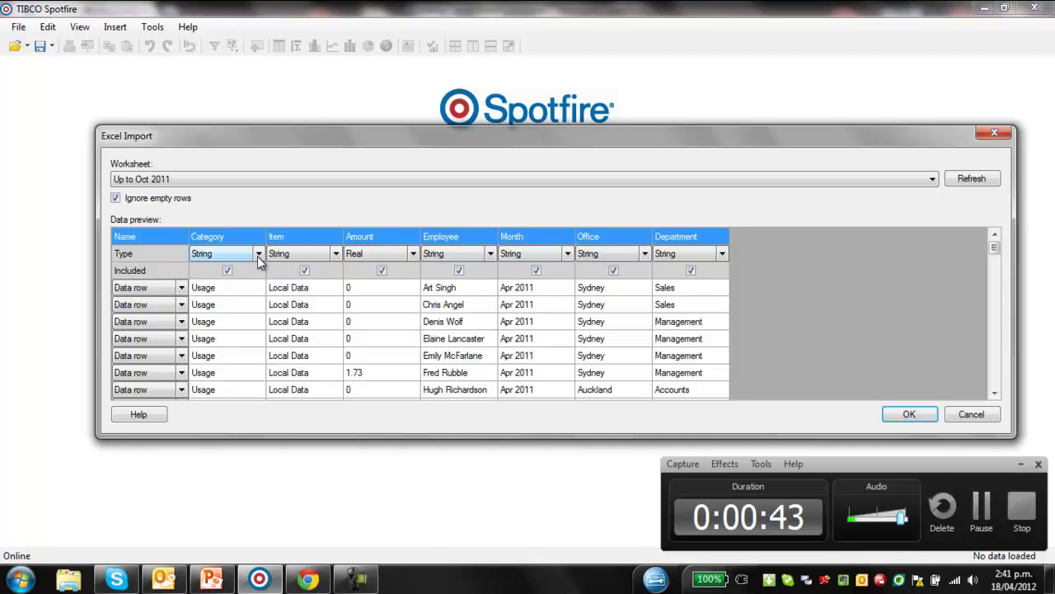
pyautogui.click(414, 254)
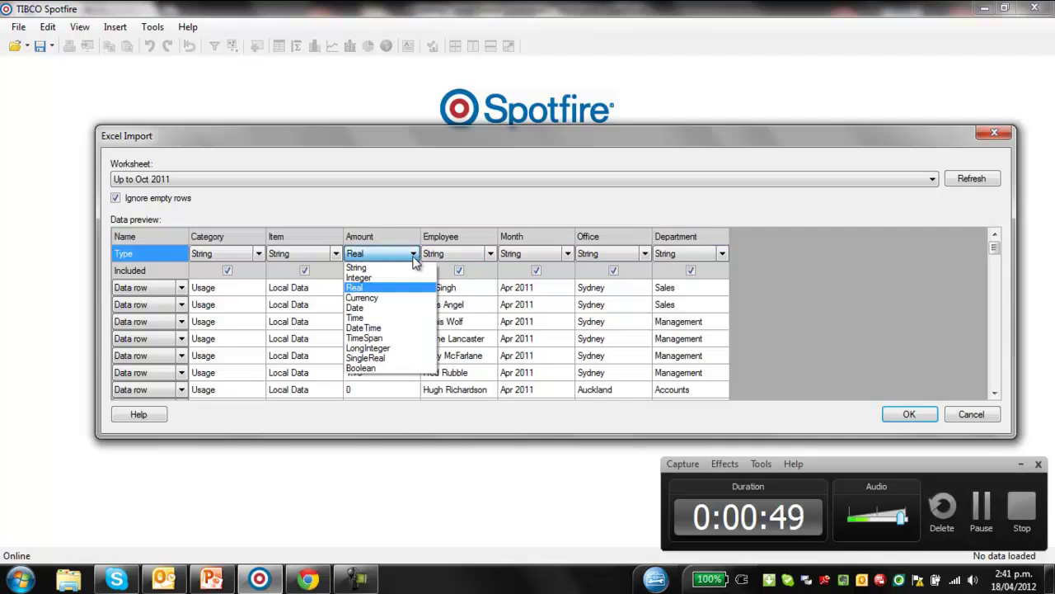
pyautogui.click(364, 297)
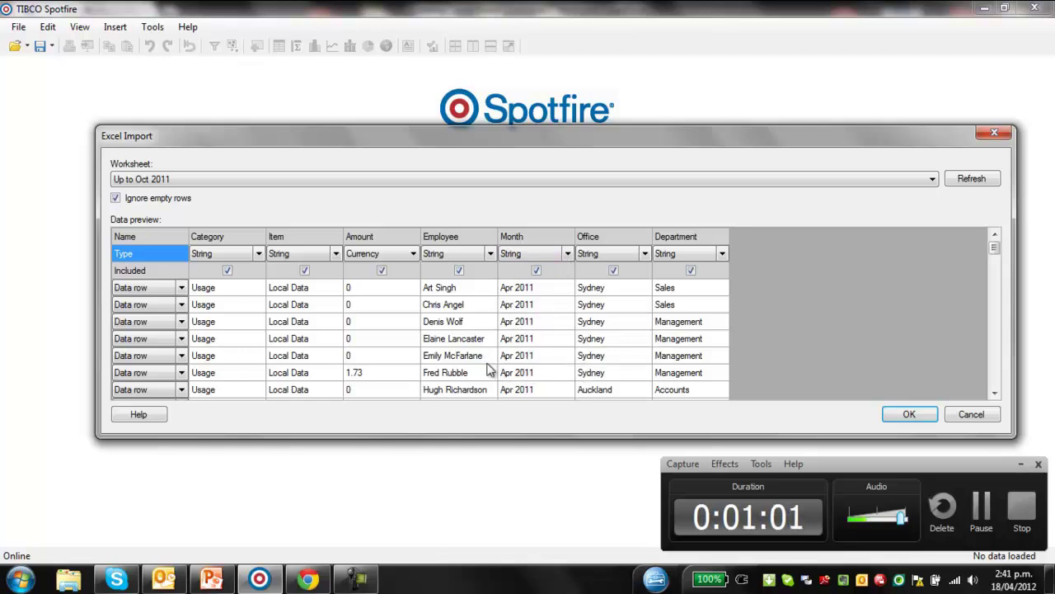
pyautogui.click(910, 414)
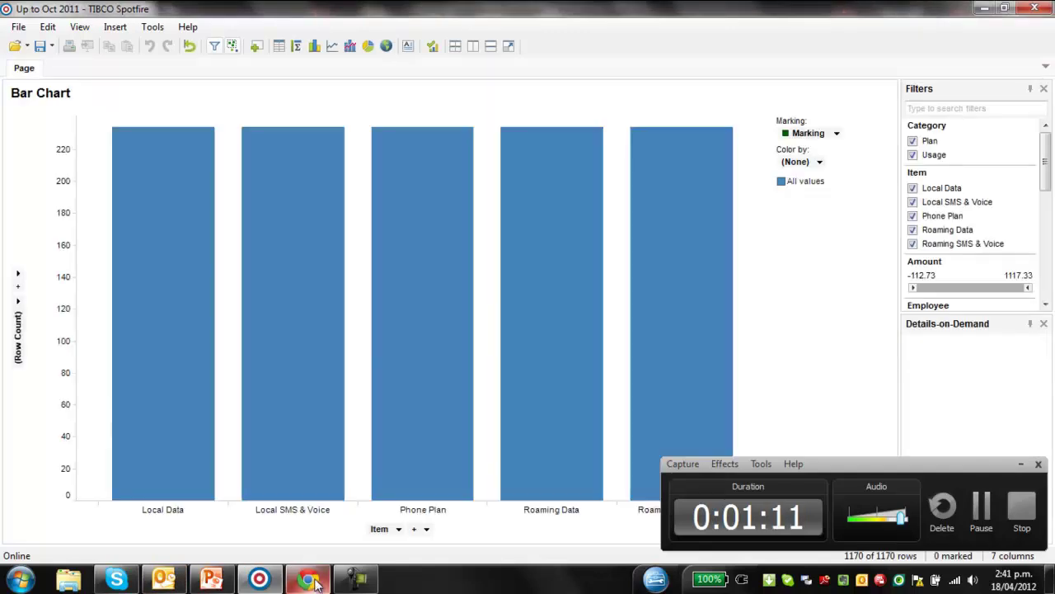
# View the Analytics in Action reporting page in Chrome and return to Spotfire.
pyautogui.click(312, 581)
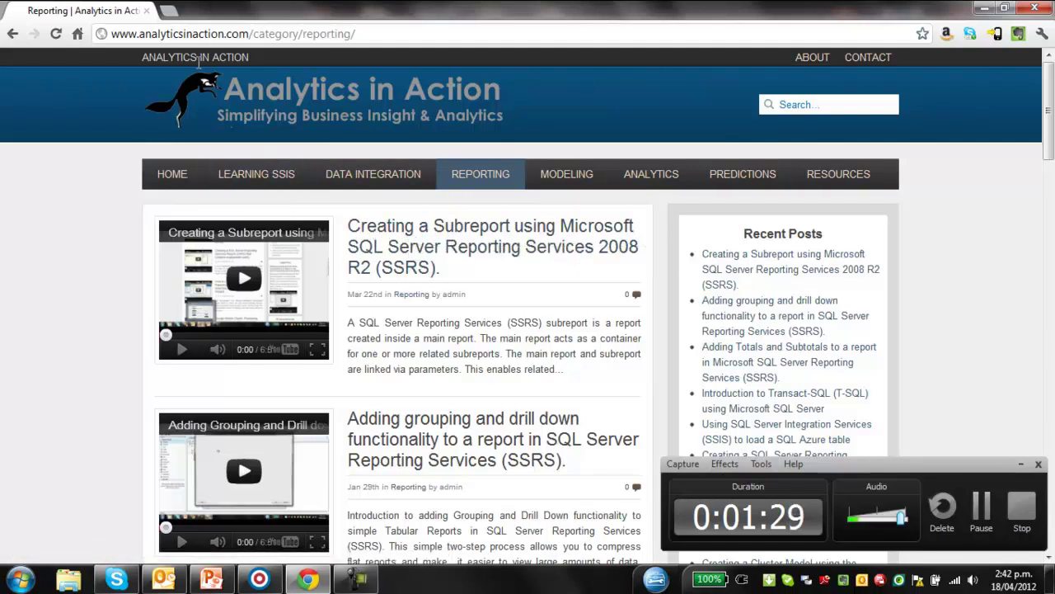
pyautogui.click(258, 579)
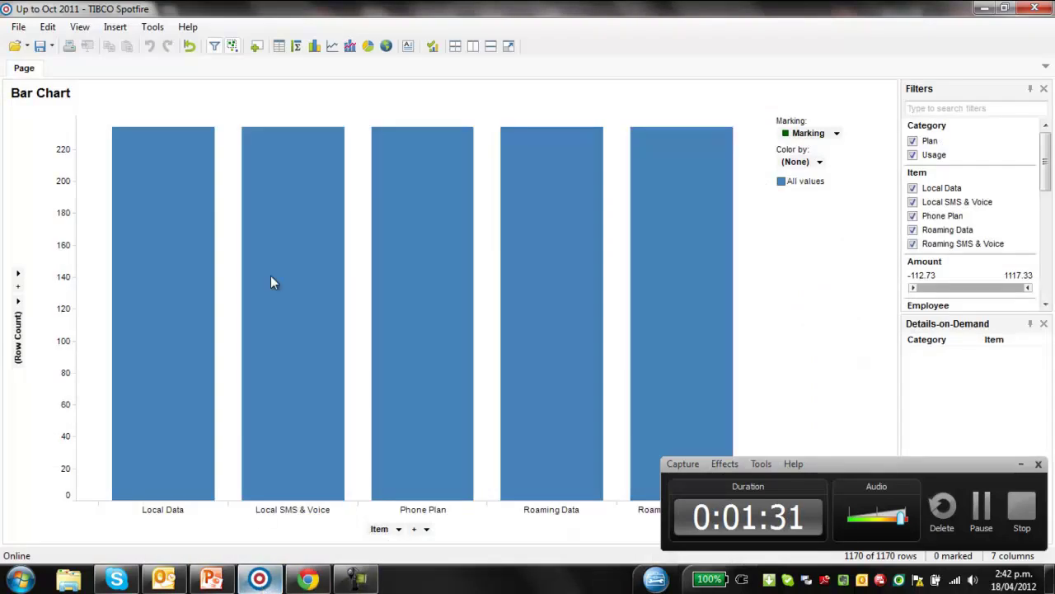
# Set the bar chart's category axis to Month and its value axis to Amount.
pyautogui.moveTo(319, 309)
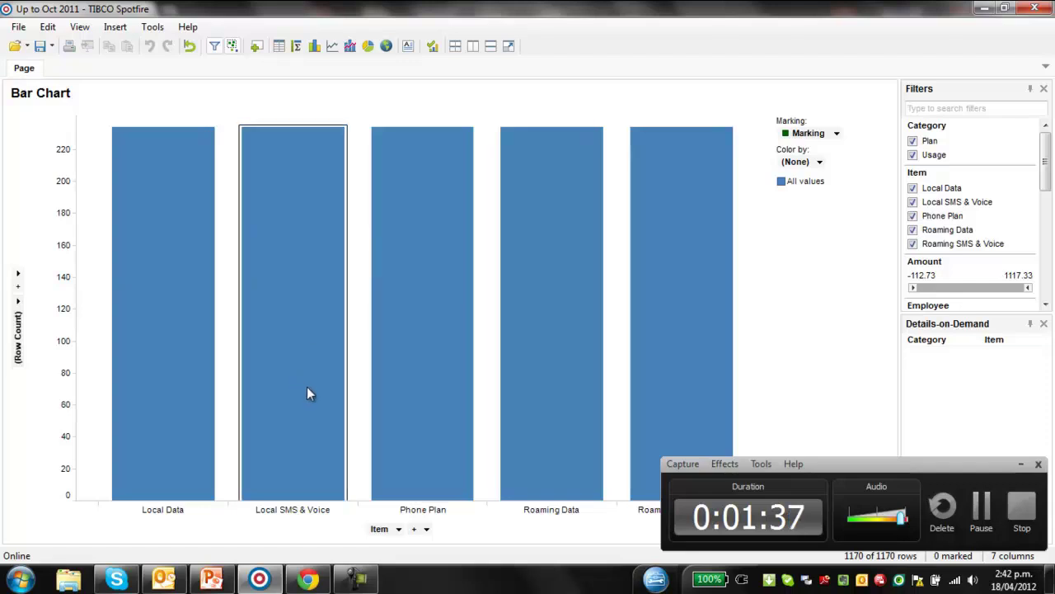
pyautogui.click(1021, 465)
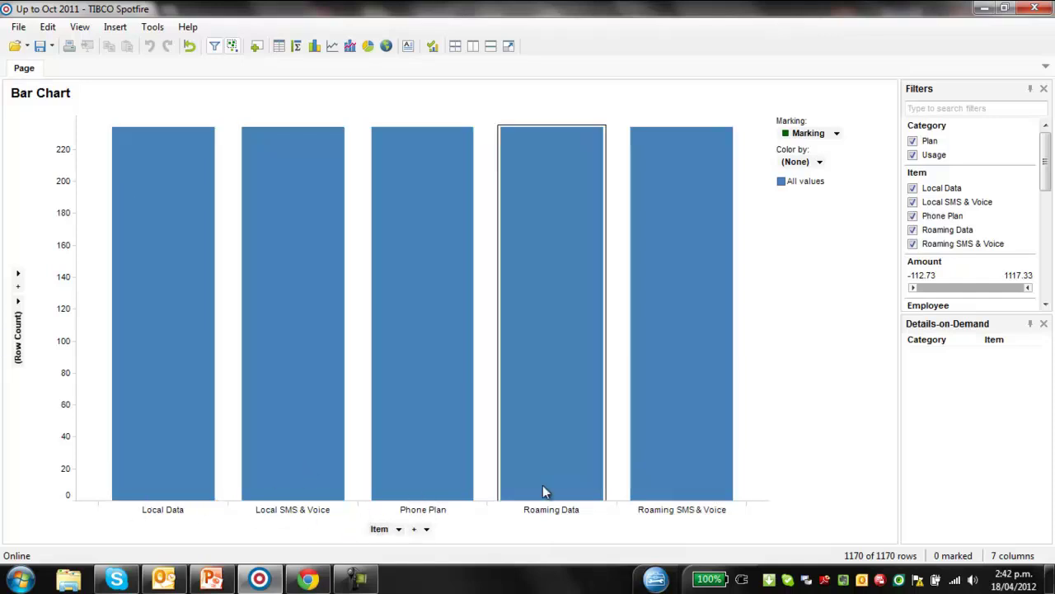
pyautogui.click(399, 530)
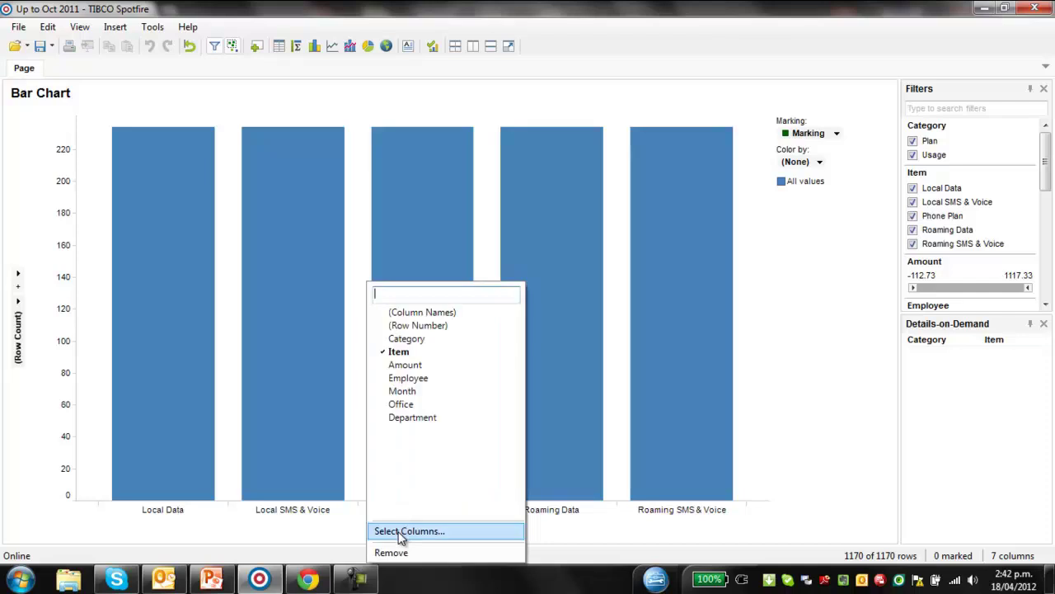
pyautogui.click(424, 394)
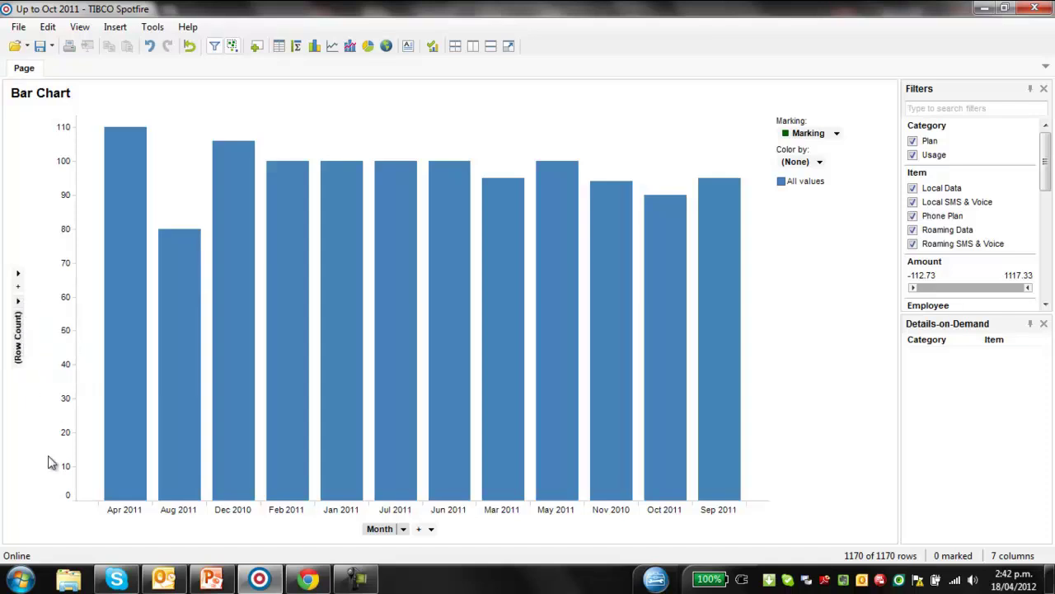
pyautogui.click(18, 301)
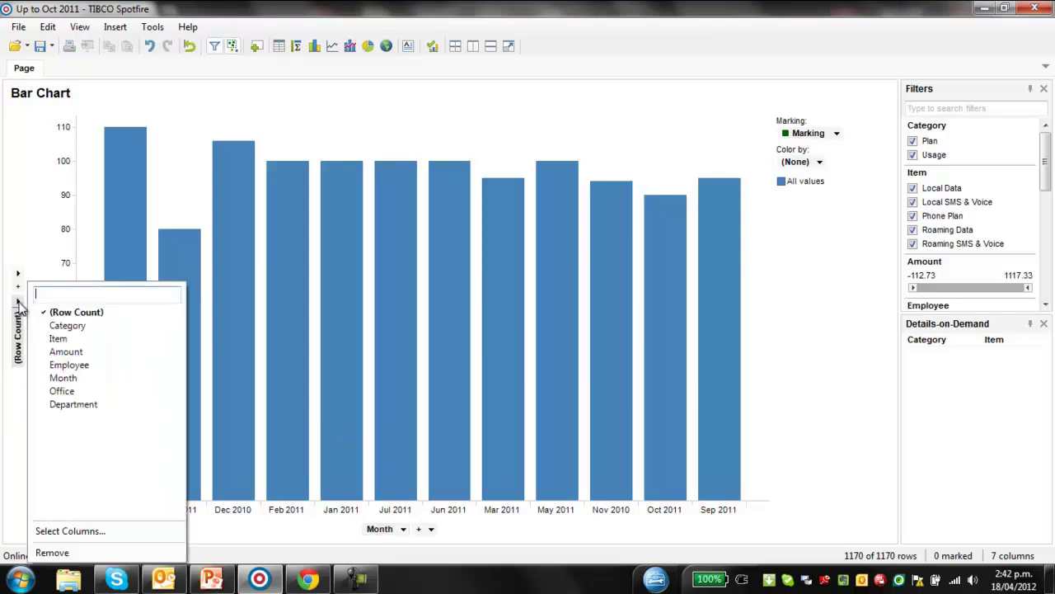
pyautogui.click(80, 352)
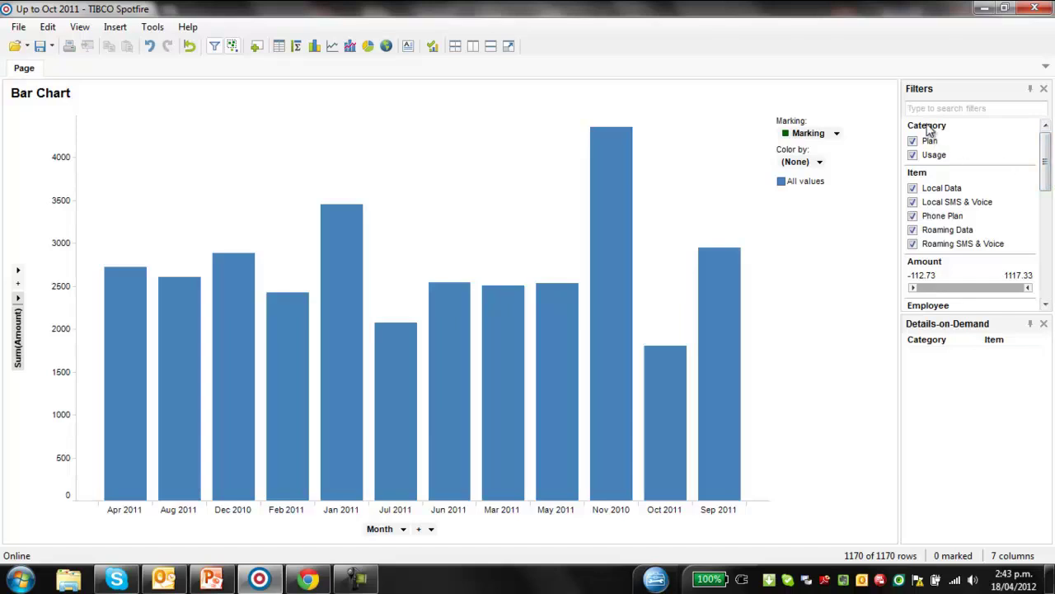
# Color the monthly bars by Category and display them as stacked bars.
pyautogui.moveTo(357, 401)
pyautogui.moveTo(940, 132); pyautogui.dragTo(437, 327)
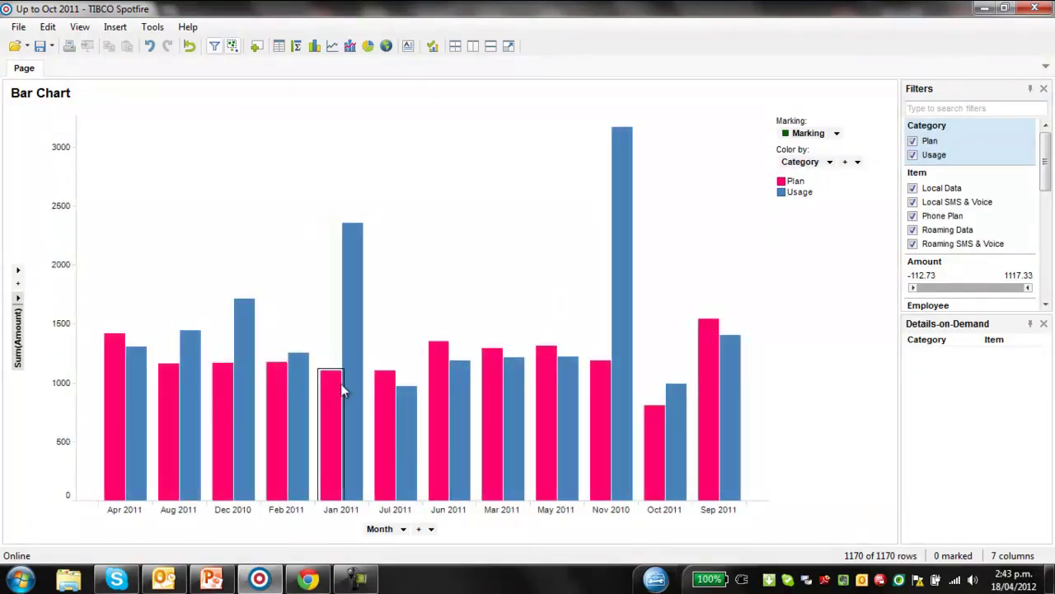
pyautogui.moveTo(356, 348)
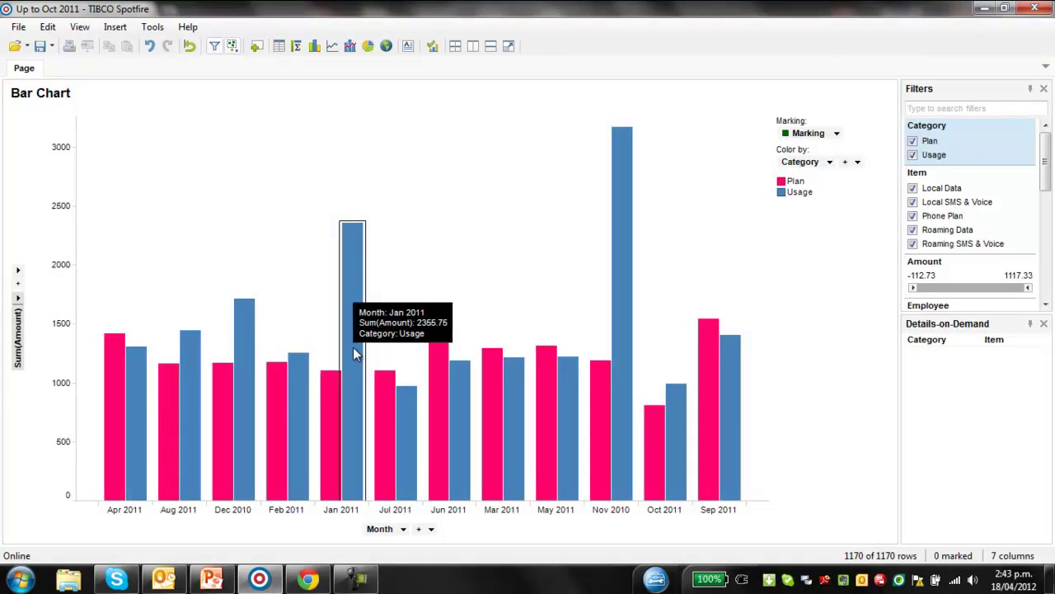
pyautogui.rightClick(353, 347)
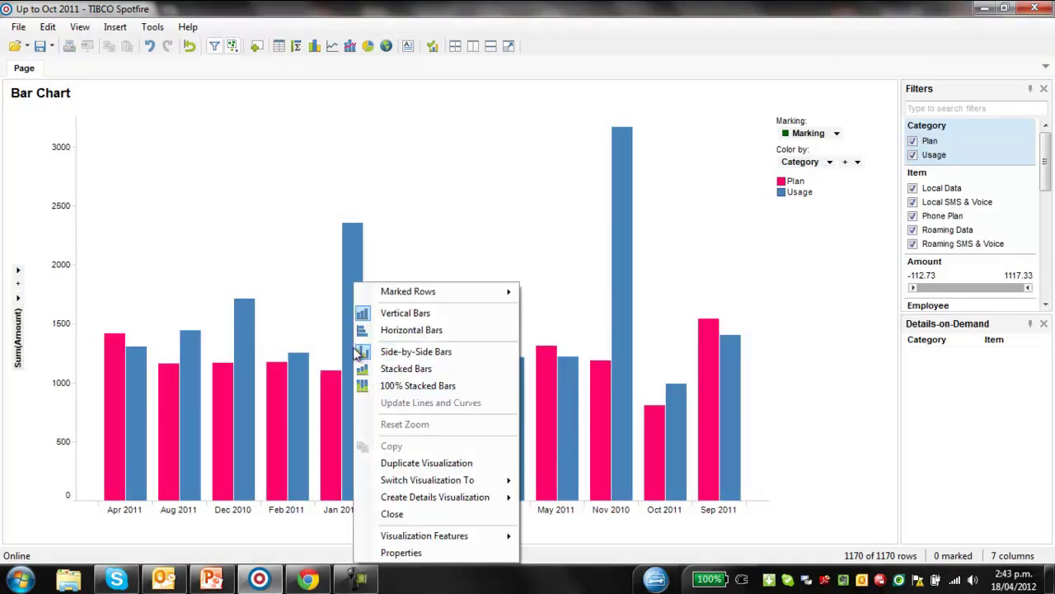
pyautogui.click(415, 370)
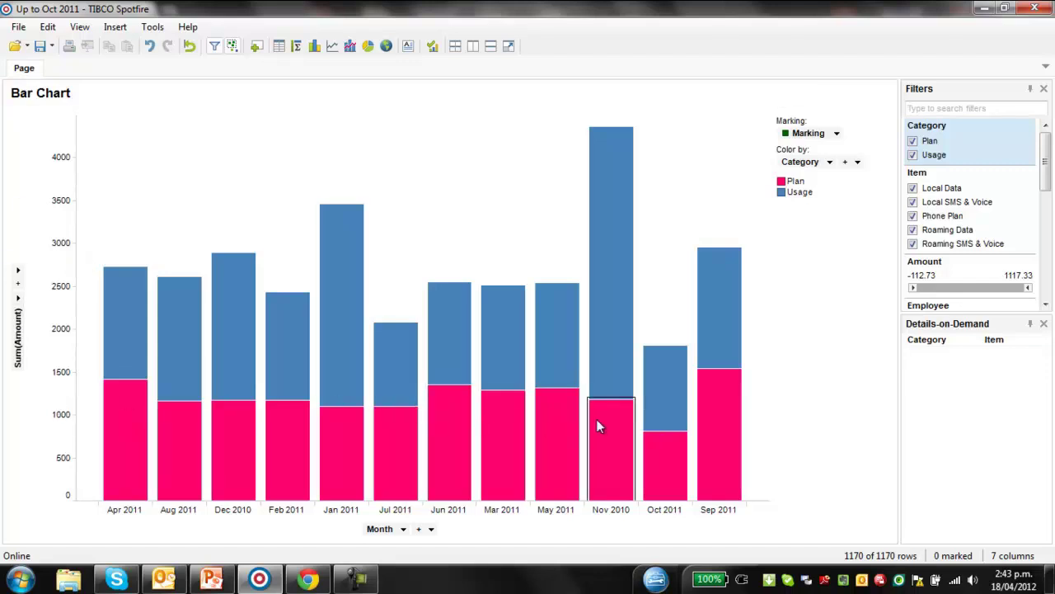
# Change the bar chart's title to "Spend by Month".
pyautogui.doubleClick(41, 95)
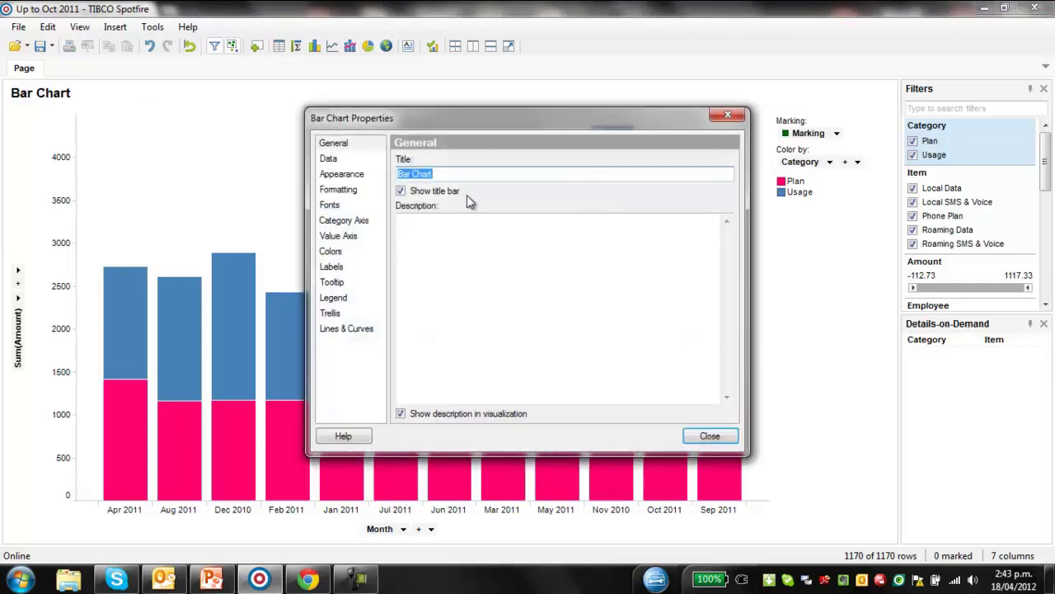
pyautogui.write('Spend ')
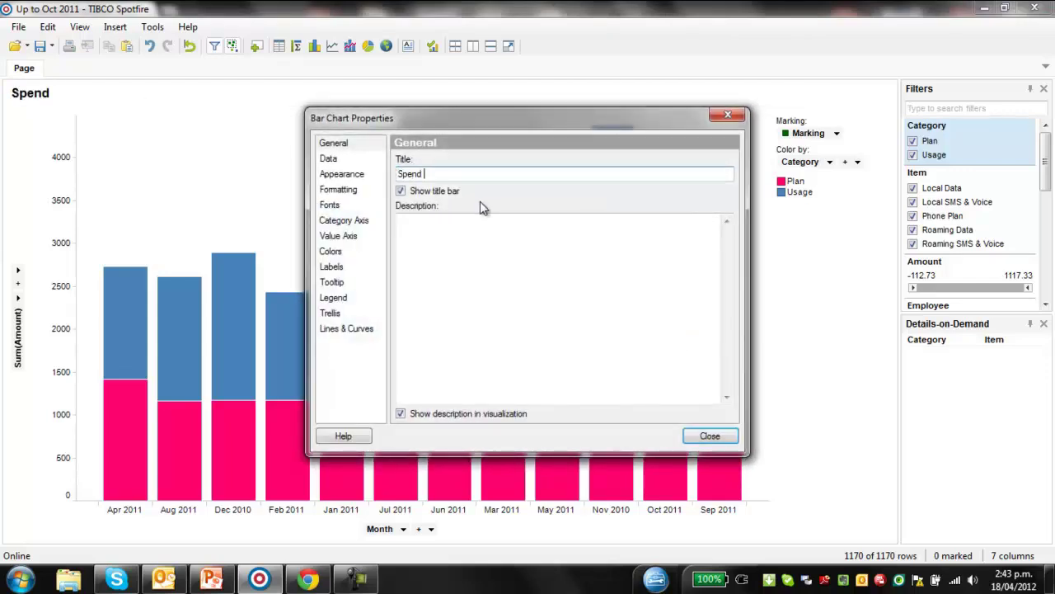
pyautogui.write('through Tim')
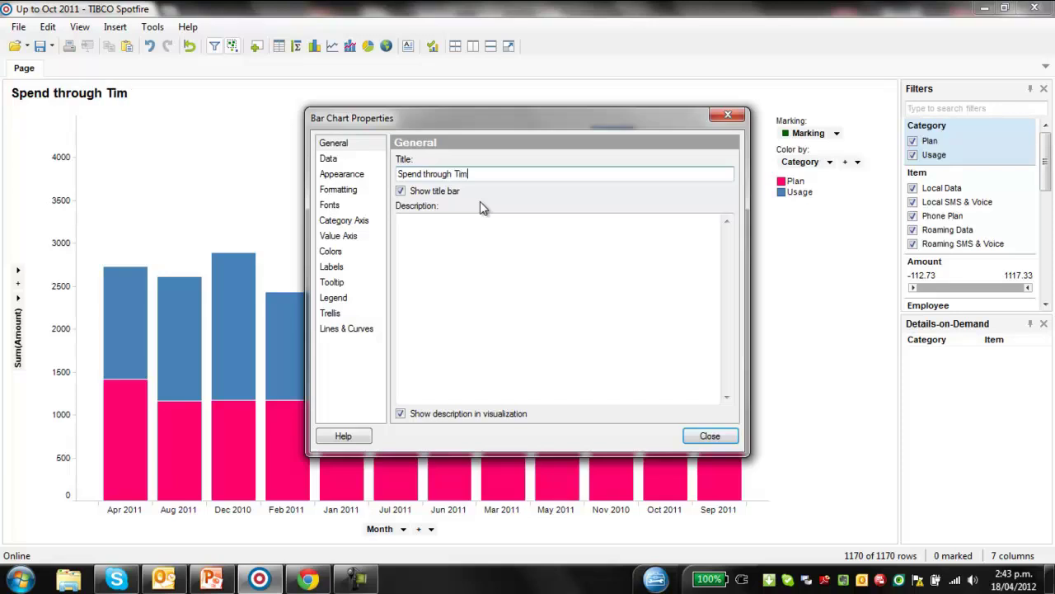
pyautogui.write('e')
pyautogui.press('BackSpace')
pyautogui.press('BackSpace')
pyautogui.press('BackSpace')
pyautogui.press('BackSpace')
pyautogui.press('BackSpace')
pyautogui.press('BackSpace')
pyautogui.press('BackSpace')
pyautogui.press('BackSpace')
pyautogui.press('BackSpace')
pyautogui.press('BackSpace')
pyautogui.press('BackSpace')
pyautogui.press('BackSpace')
pyautogui.press('BackSpace')
pyautogui.write('by Month')
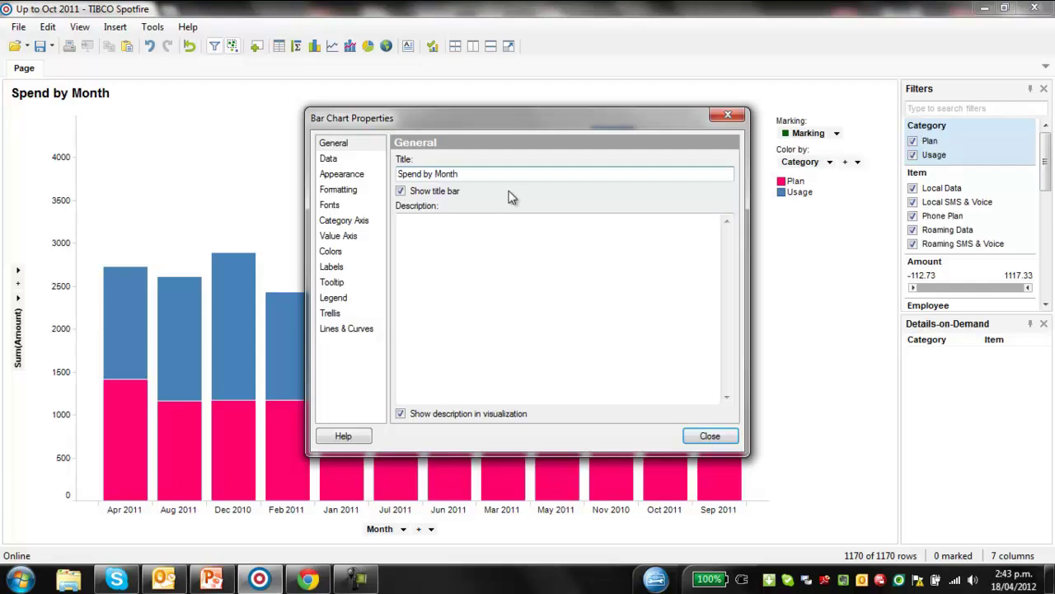
pyautogui.click(711, 437)
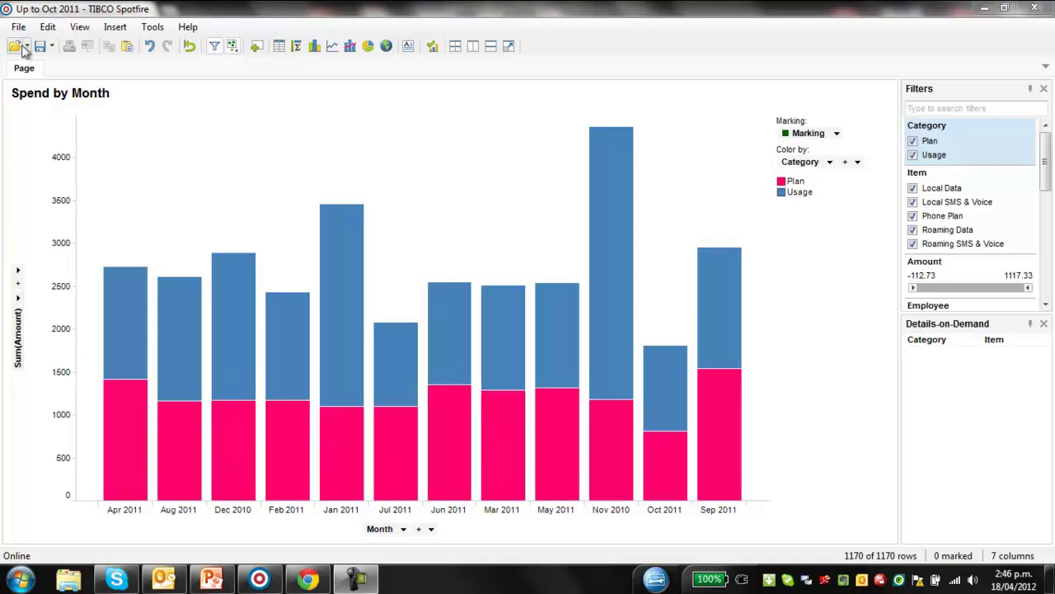
# Open the sort order settings in the data table's column properties.
pyautogui.click(50, 28)
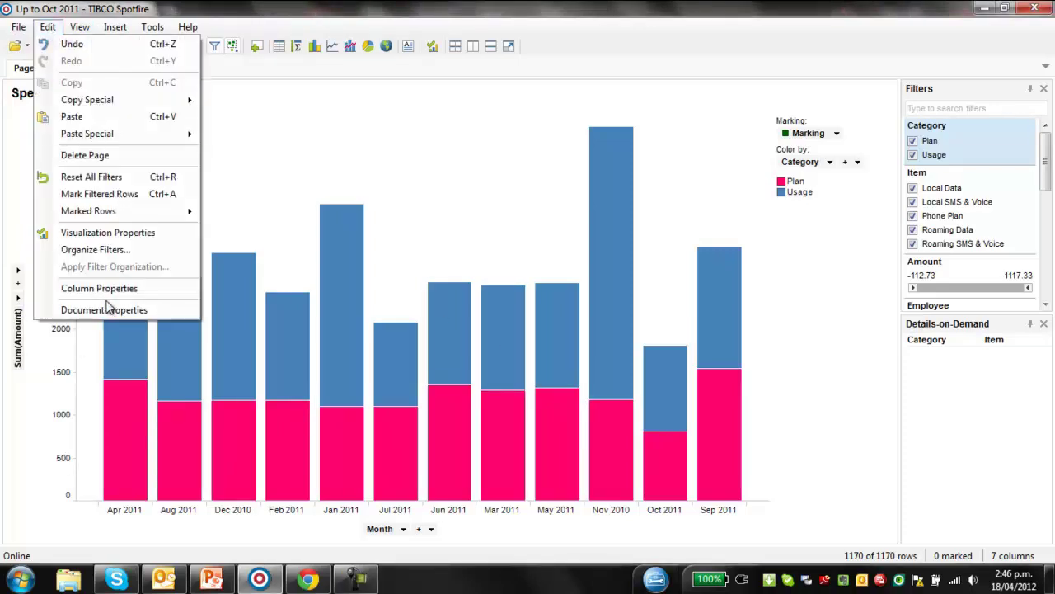
pyautogui.click(116, 290)
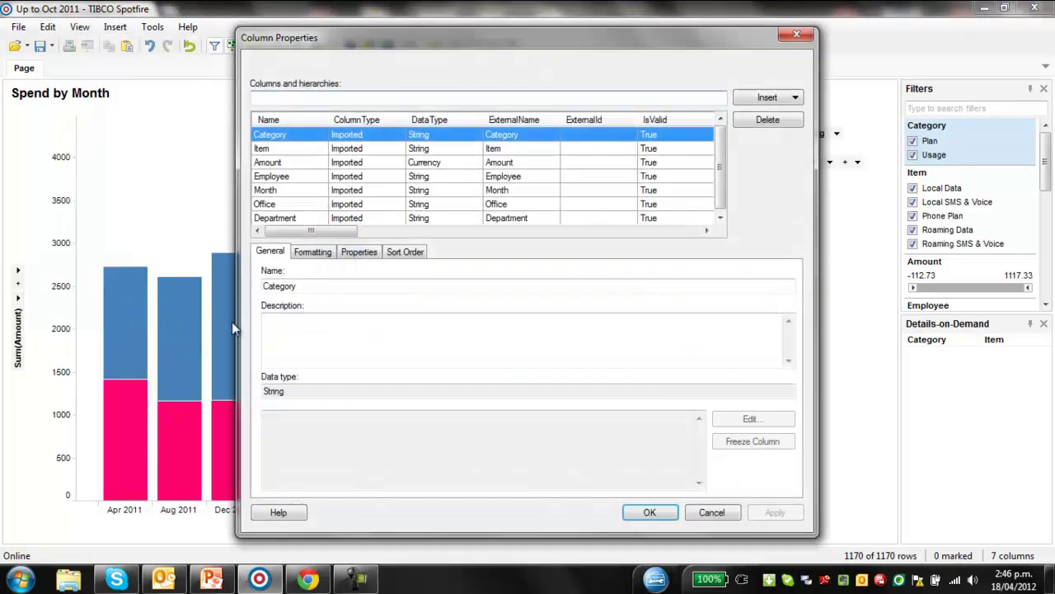
pyautogui.click(406, 252)
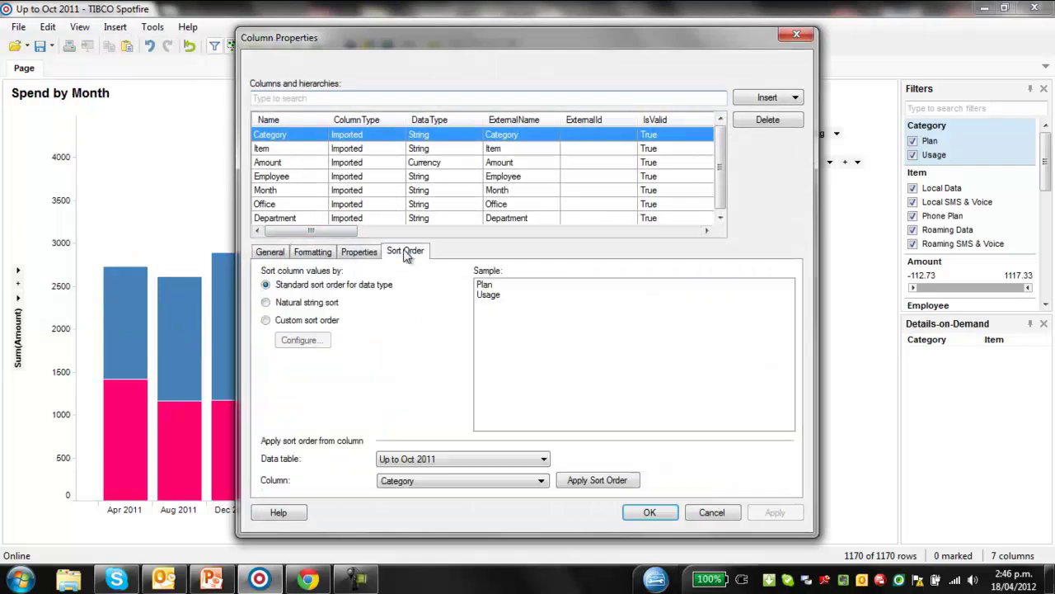
pyautogui.click(265, 321)
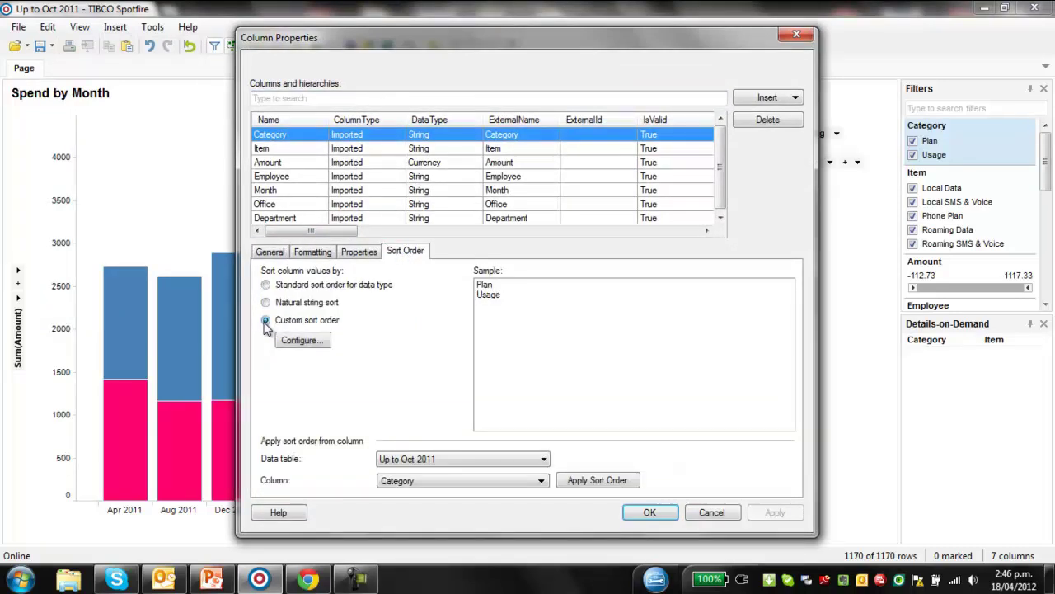
pyautogui.click(305, 341)
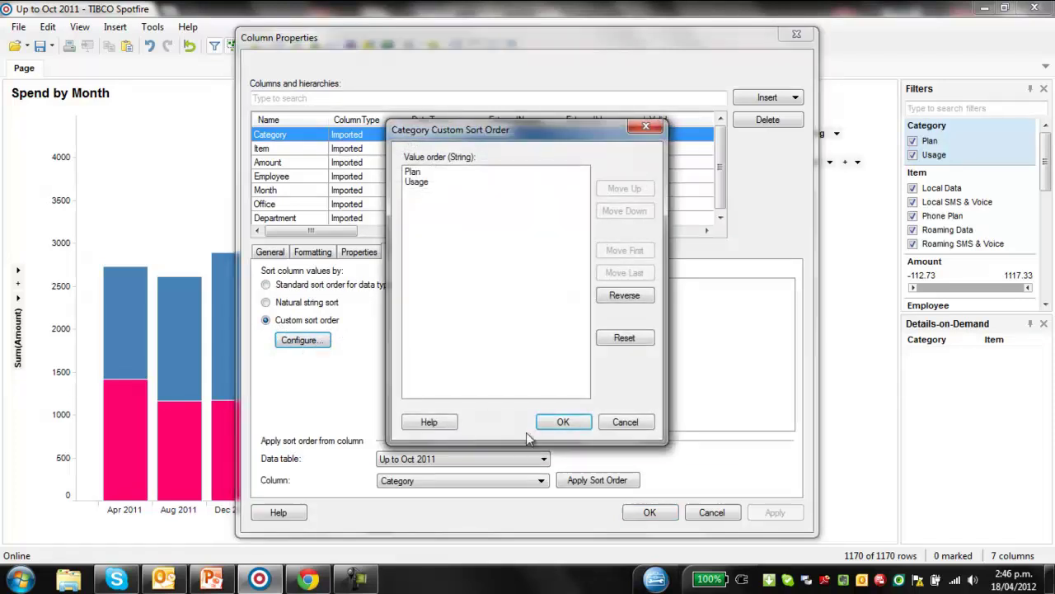
pyautogui.click(620, 422)
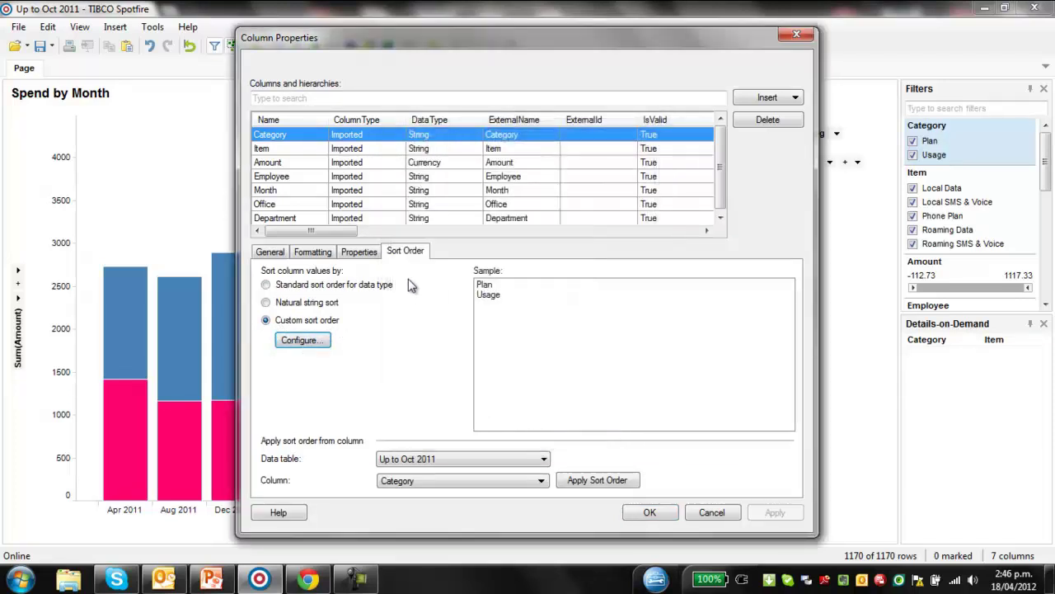
# Switch the Month column to a custom sort order and move Nov 2010 to first place.
pyautogui.click(257, 191)
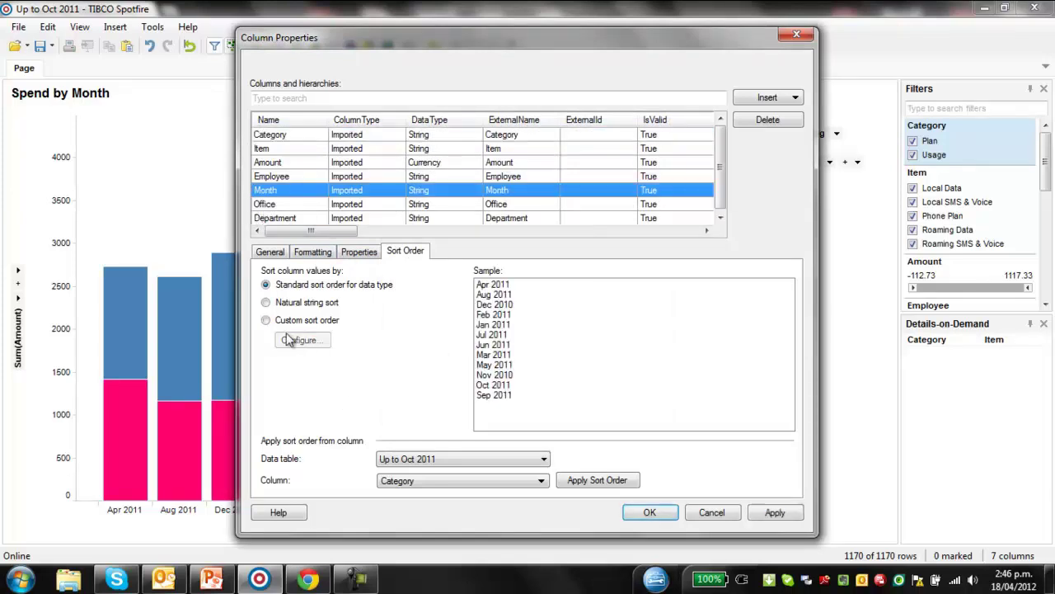
pyautogui.click(265, 320)
pyautogui.click(317, 346)
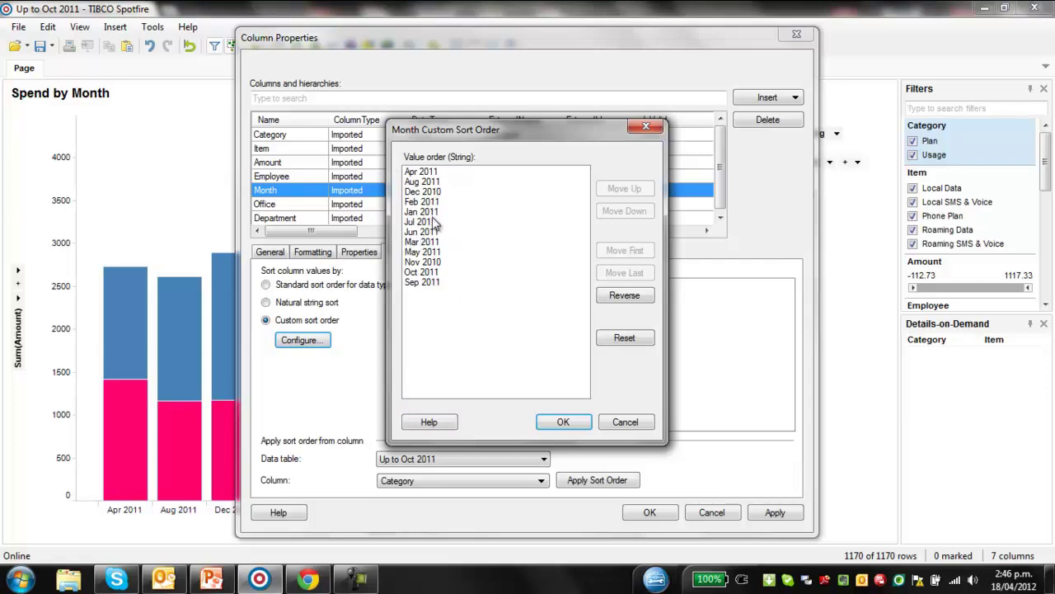
pyautogui.click(437, 263)
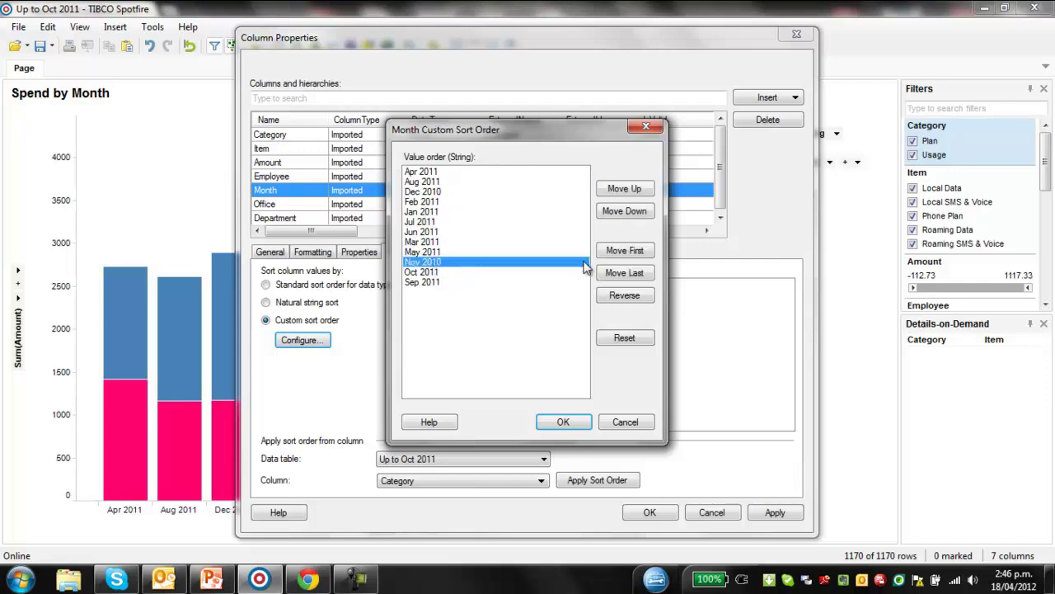
pyautogui.click(619, 250)
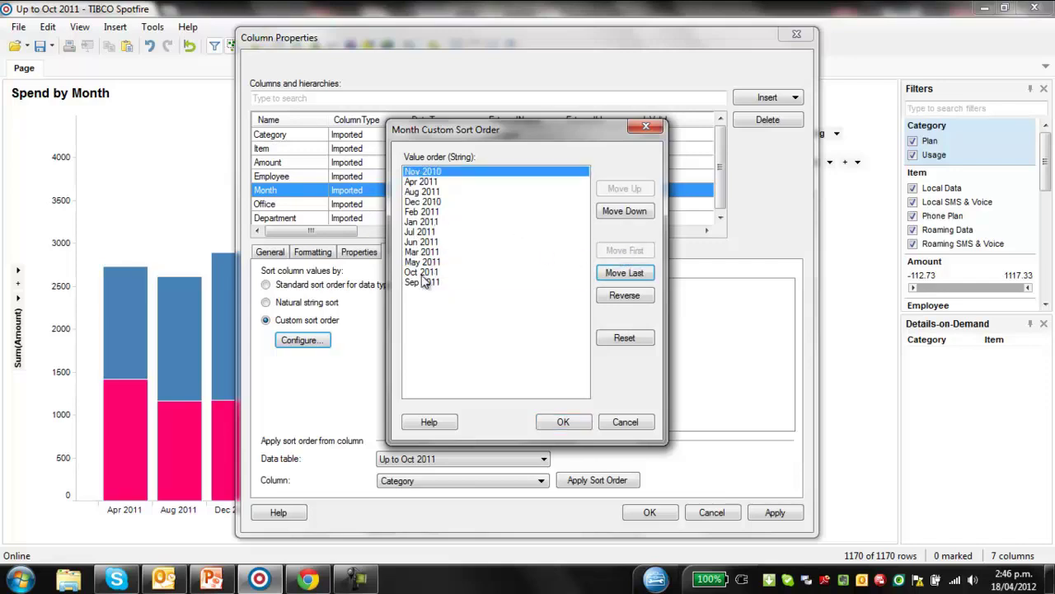
# Move Dec 2010 up to directly follow Nov 2010 and accept the chronological Month order ending with Oct 2011.
pyautogui.click(447, 203)
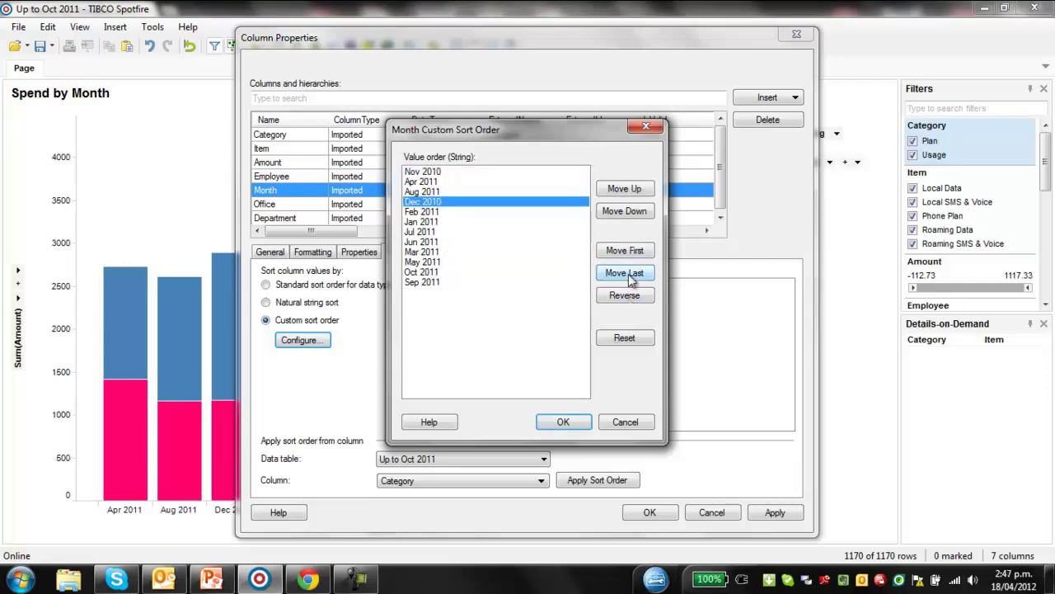
pyautogui.click(629, 191)
pyautogui.click(629, 190)
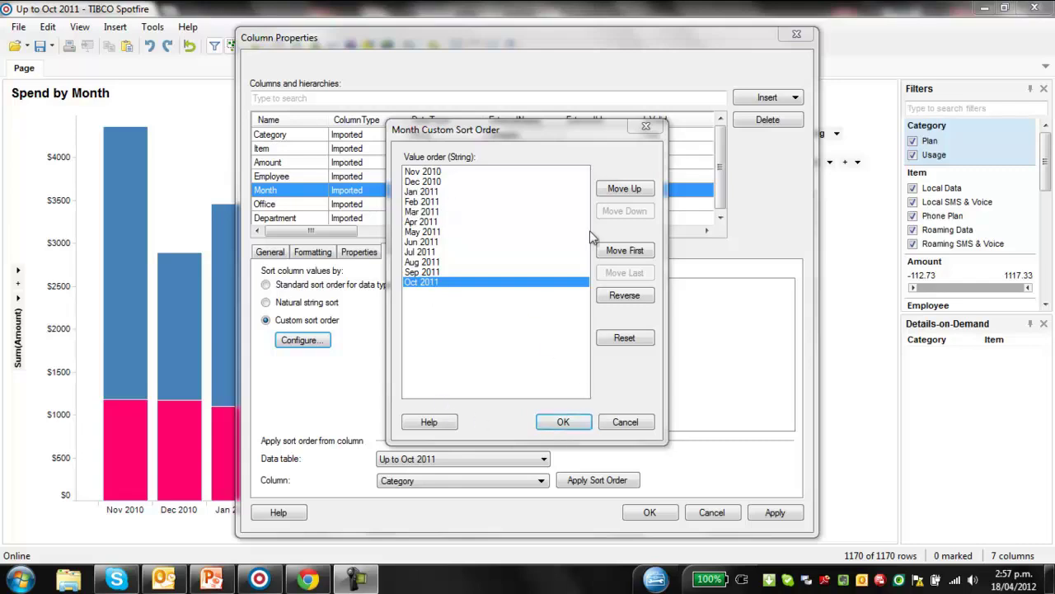
pyautogui.click(563, 422)
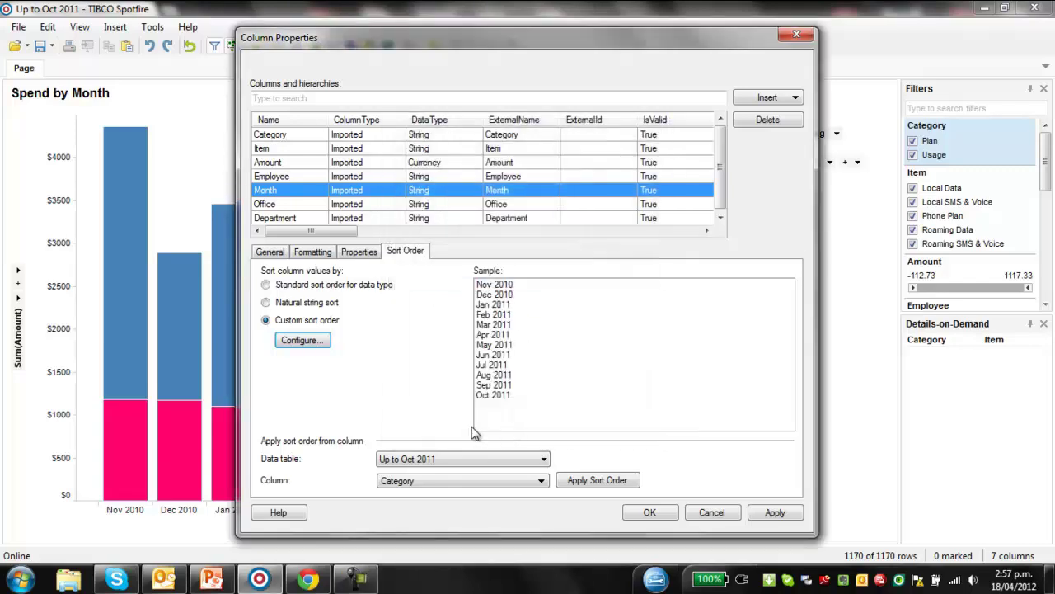
# Accept the Month column's custom sort order and show the horizontal average line, Avg(Y), in the Spend by Month chart.
pyautogui.click(652, 512)
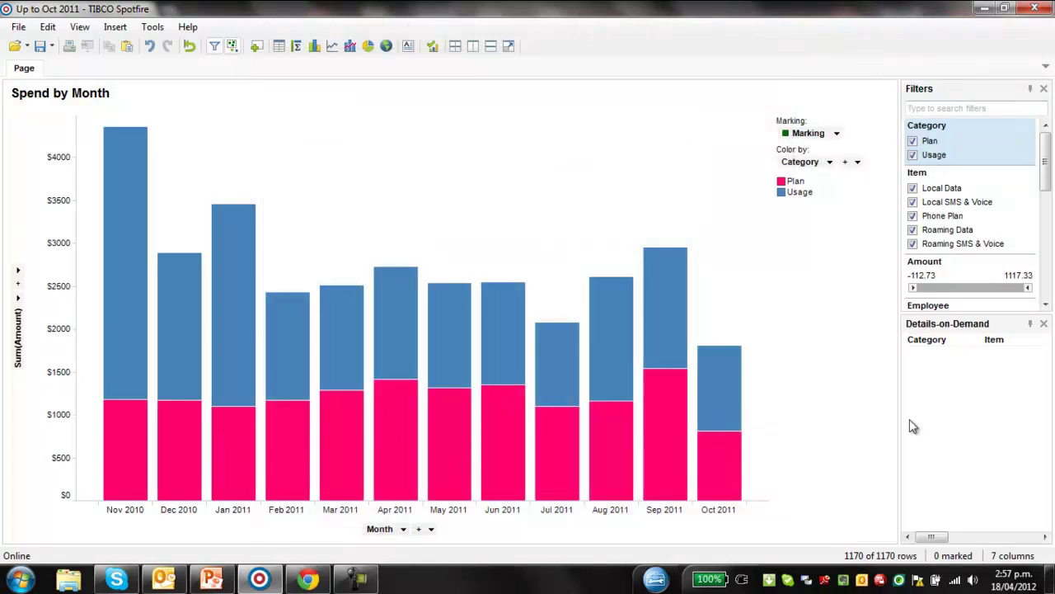
pyautogui.moveTo(392, 310)
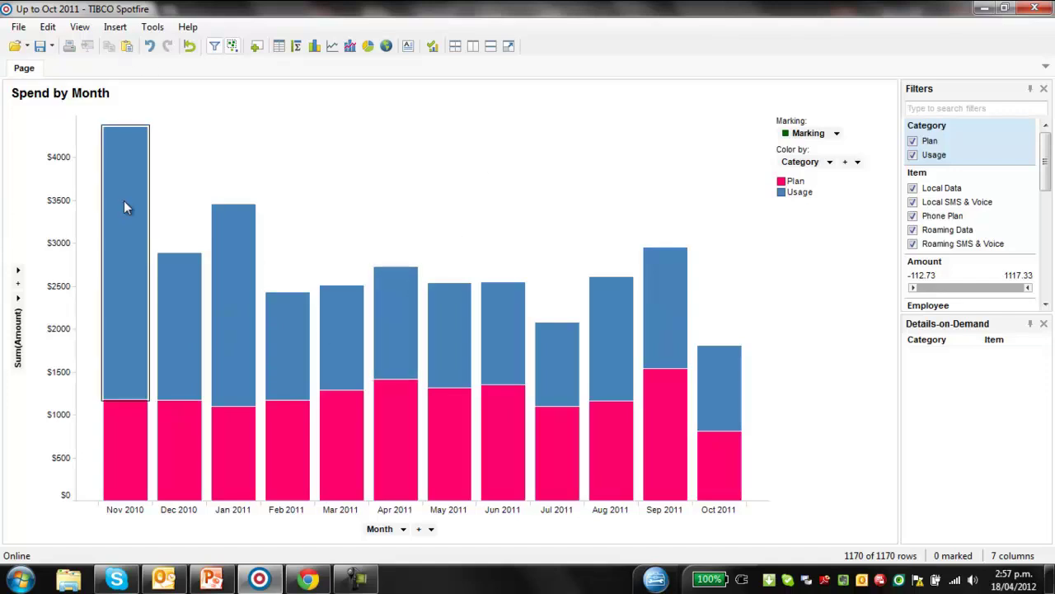
pyautogui.rightClick(247, 347)
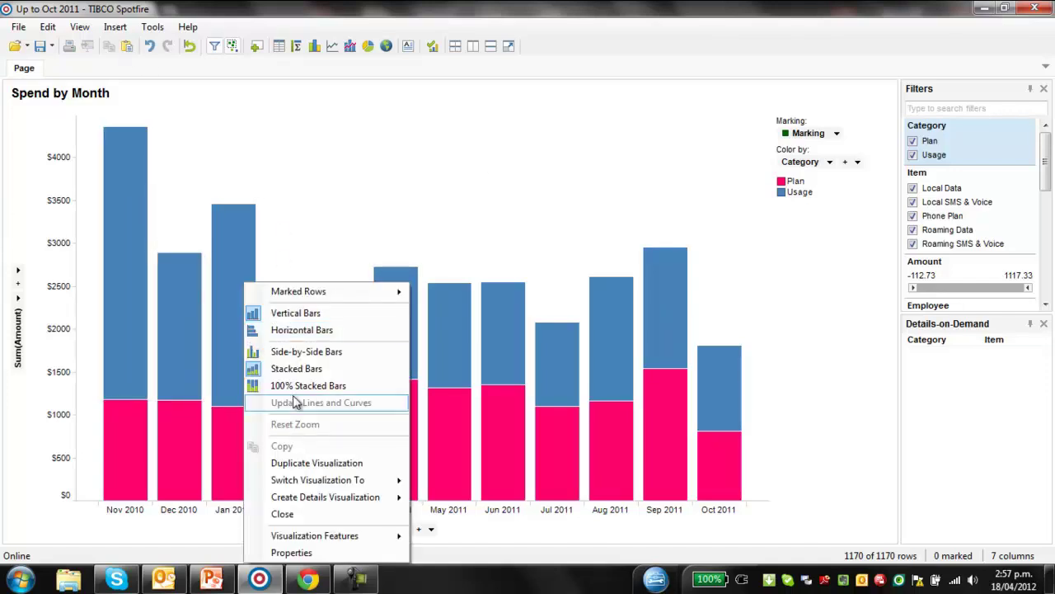
pyautogui.click(285, 552)
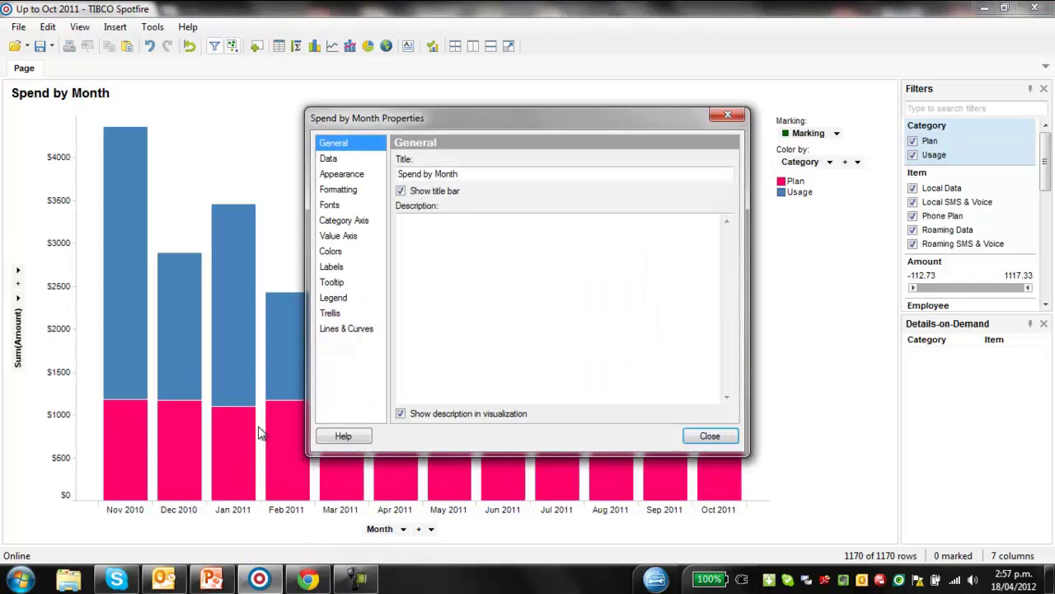
pyautogui.click(345, 330)
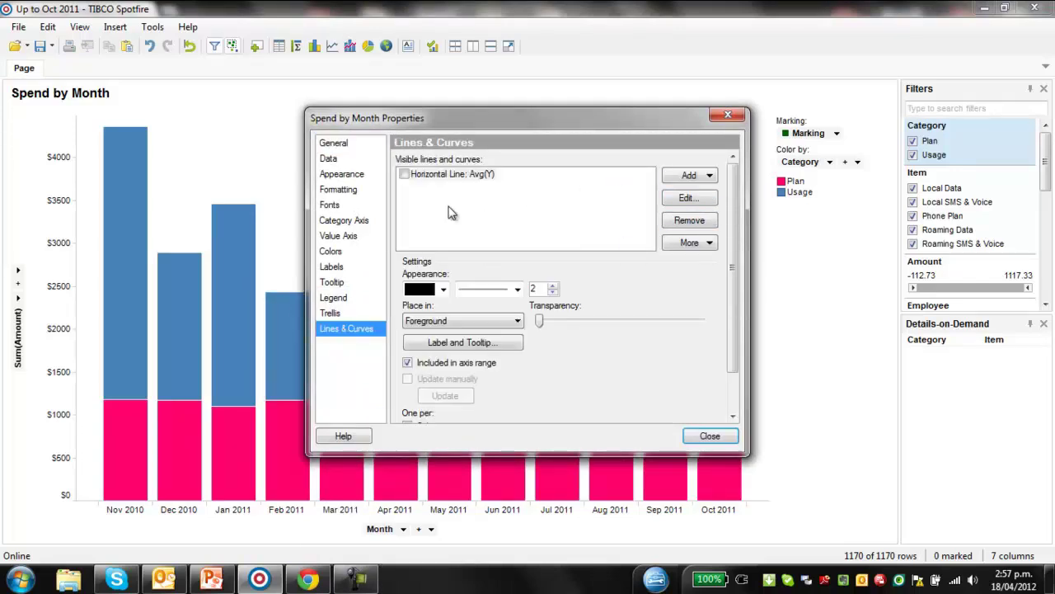
pyautogui.click(405, 176)
pyautogui.moveTo(536, 122); pyautogui.dragTo(484, 129)
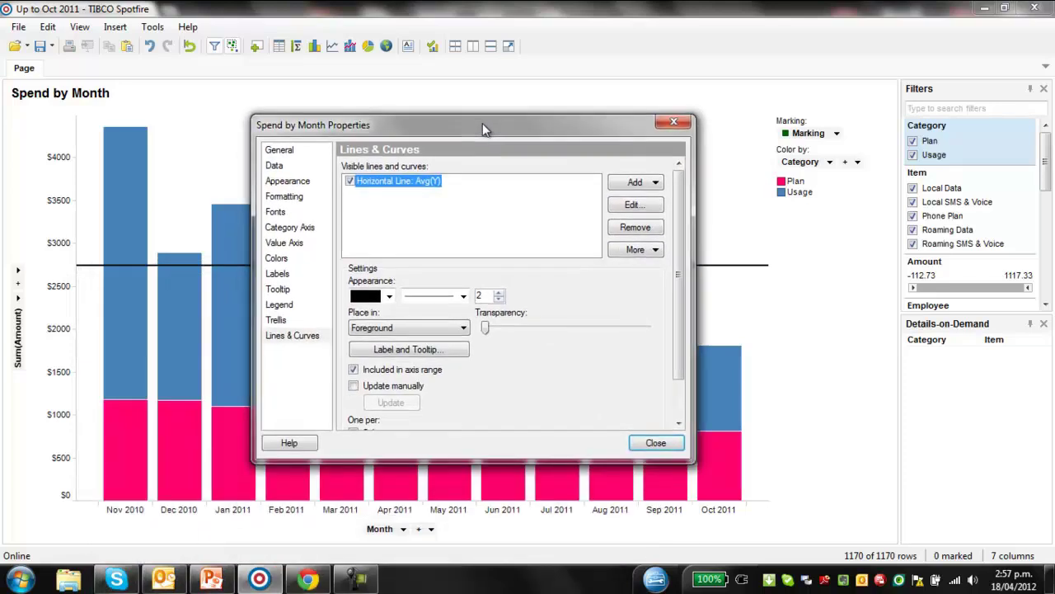
# Label the average line with its Value (y), formatted as currency with 0 decimals.
pyautogui.click(404, 350)
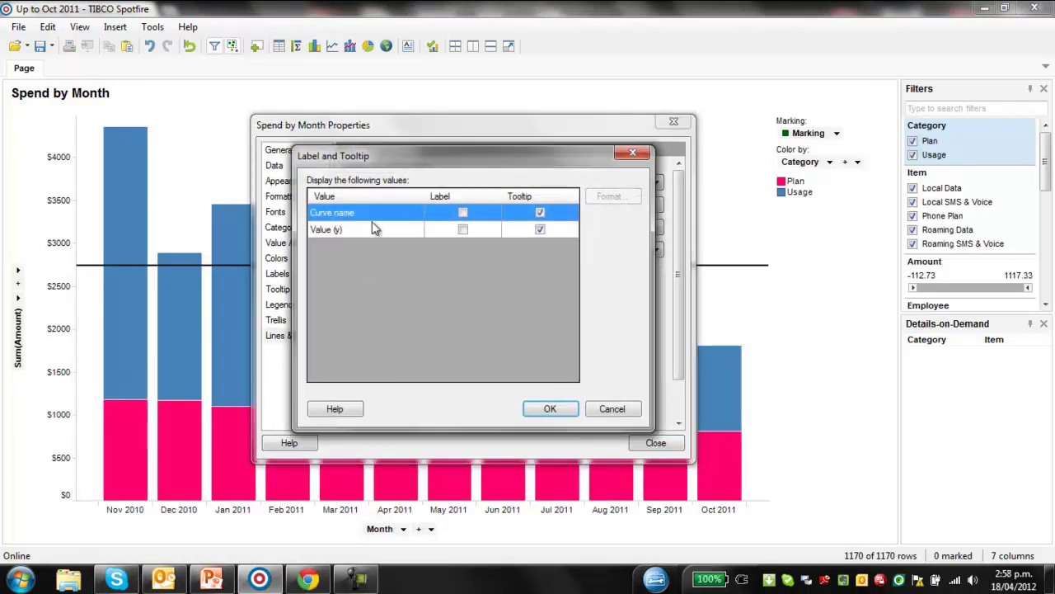
pyautogui.click(463, 230)
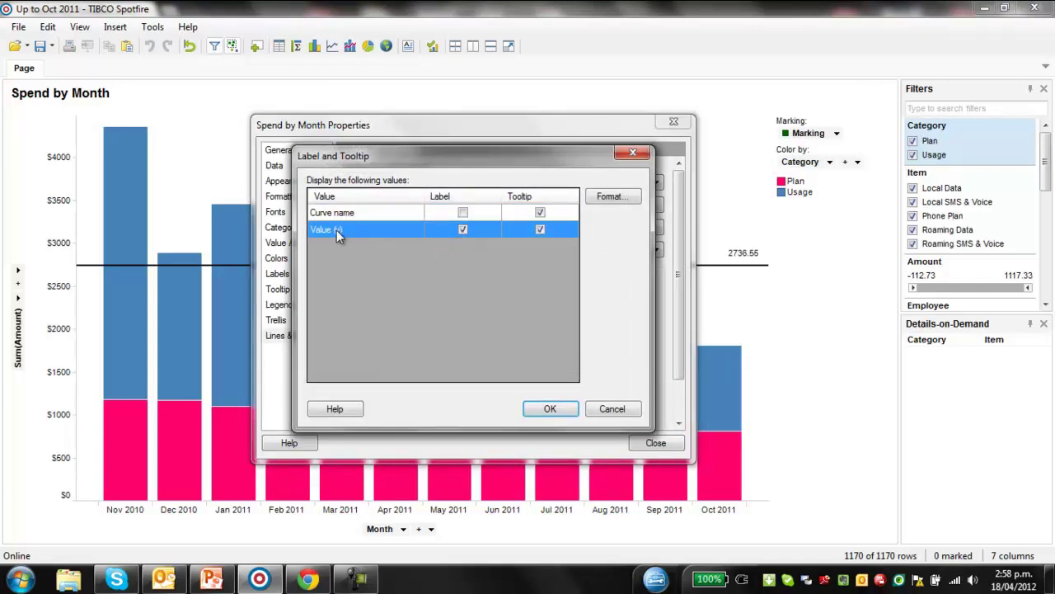
pyautogui.click(608, 196)
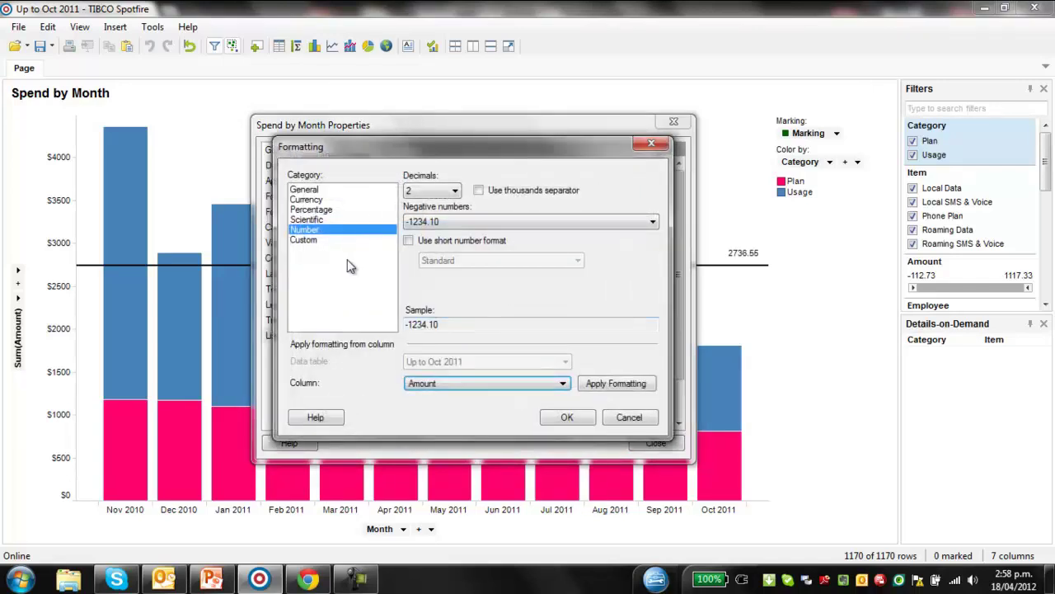
pyautogui.click(306, 199)
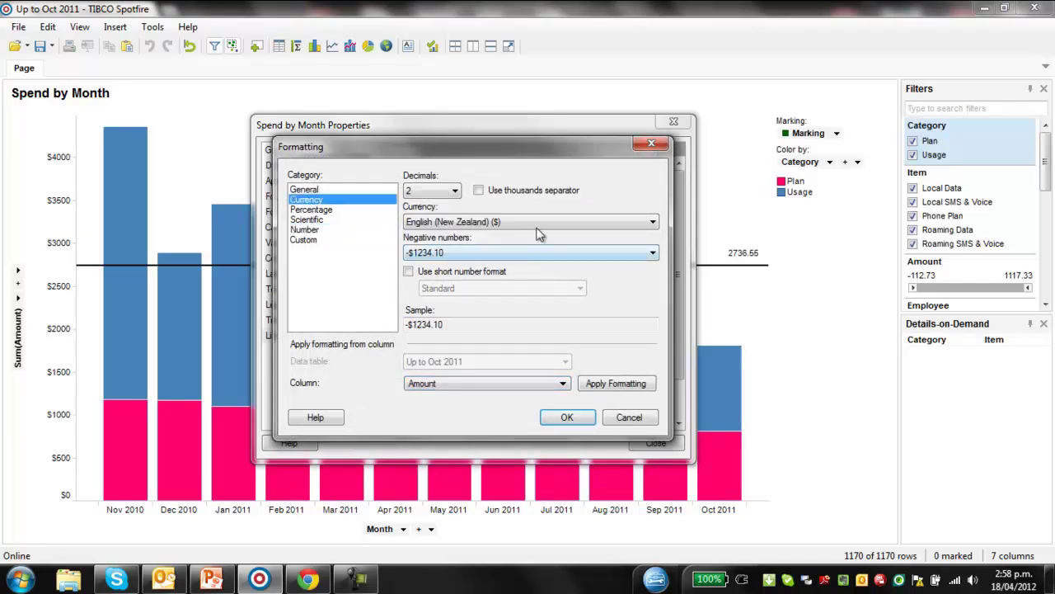
pyautogui.click(456, 192)
pyautogui.click(424, 212)
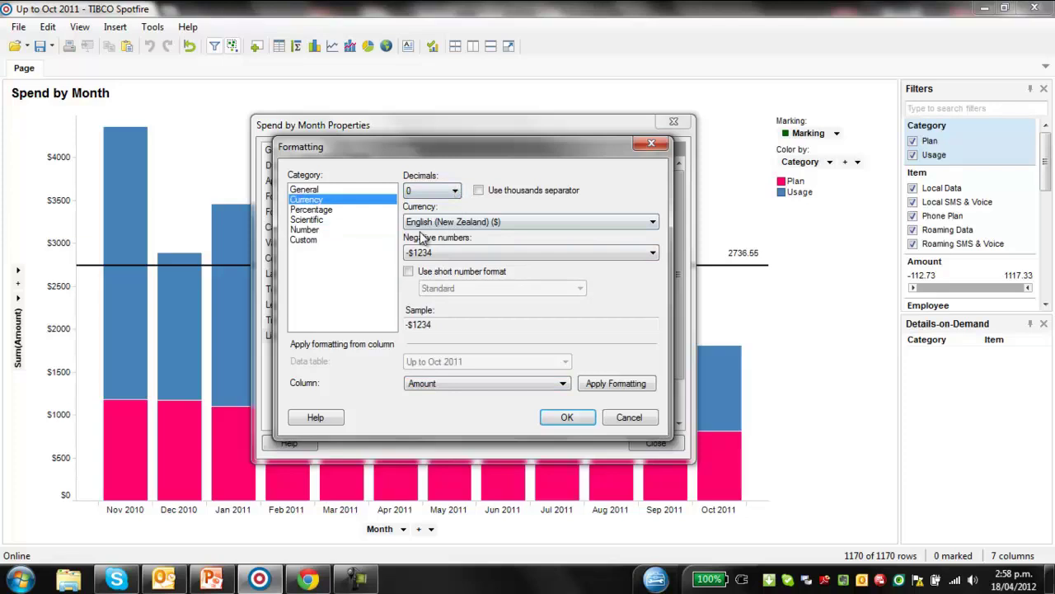
pyautogui.click(577, 418)
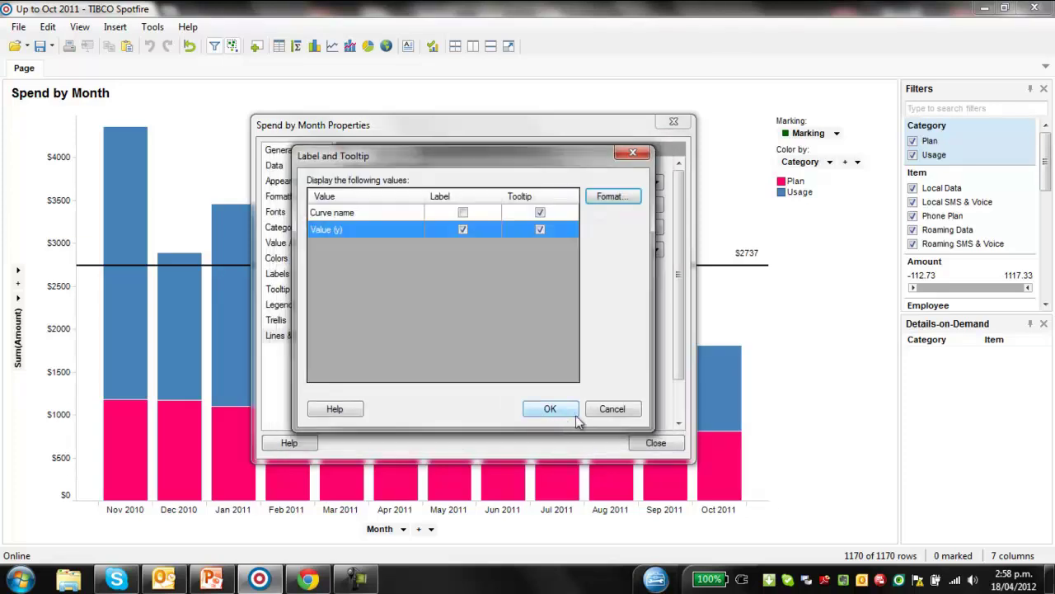
pyautogui.click(550, 410)
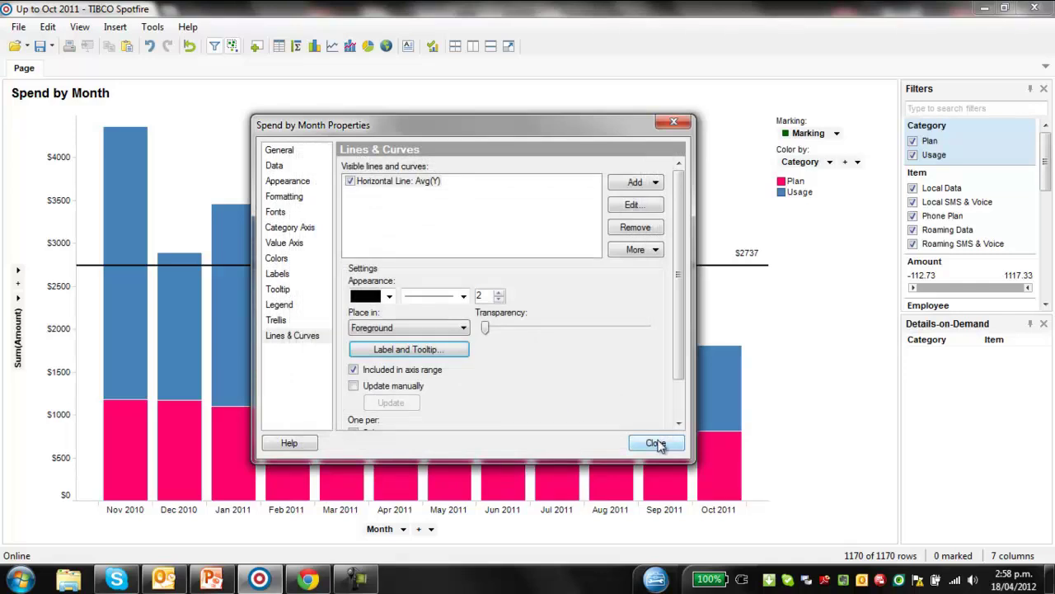
# Add the curve name to the average line's label and close the chart properties.
pyautogui.click(408, 352)
pyautogui.click(462, 213)
pyautogui.moveTo(449, 148); pyautogui.dragTo(211, 78)
pyautogui.click(310, 337)
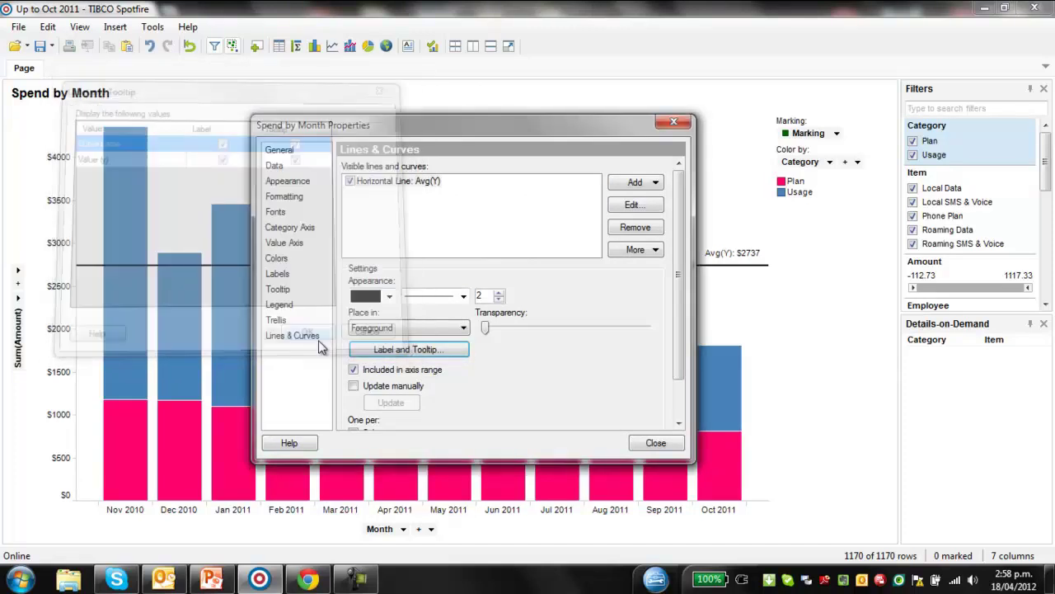
pyautogui.click(655, 443)
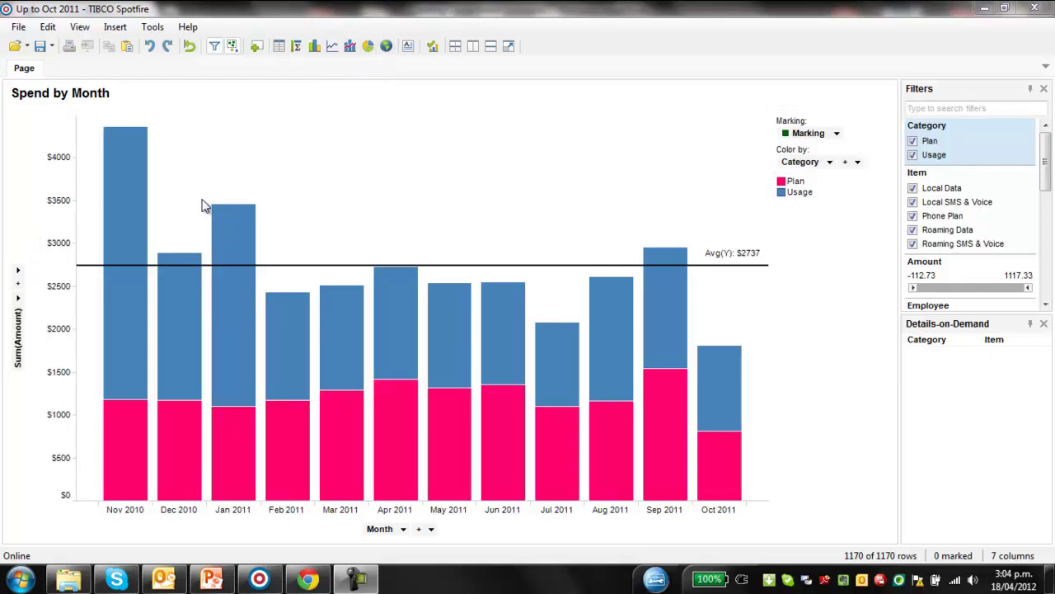
# Check the tutorial outline in PowerPoint, return to Spotfire, and add a pie chart colored by Department.
pyautogui.click(212, 579)
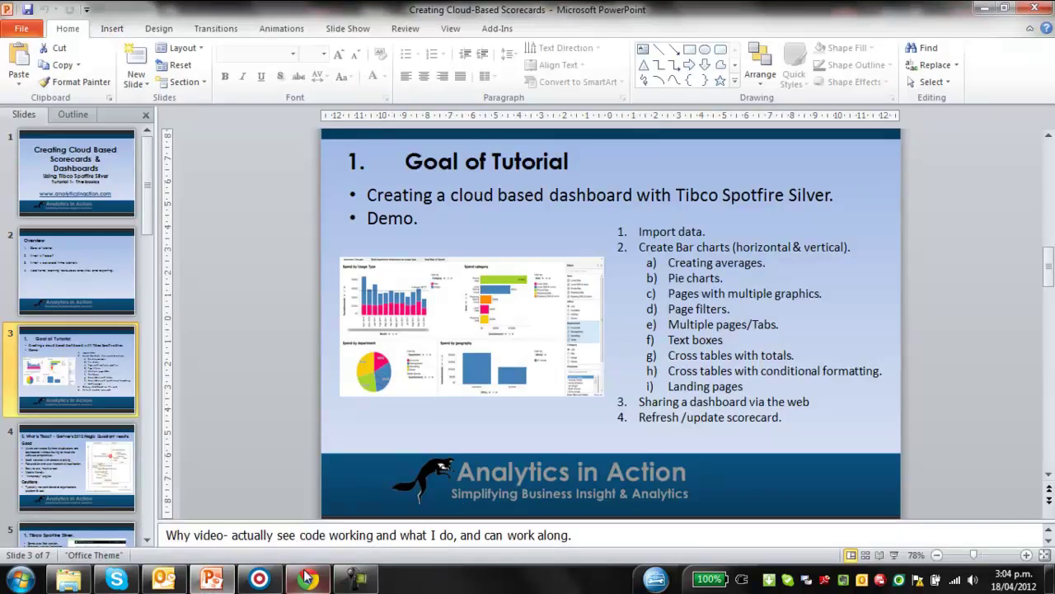
pyautogui.click(259, 580)
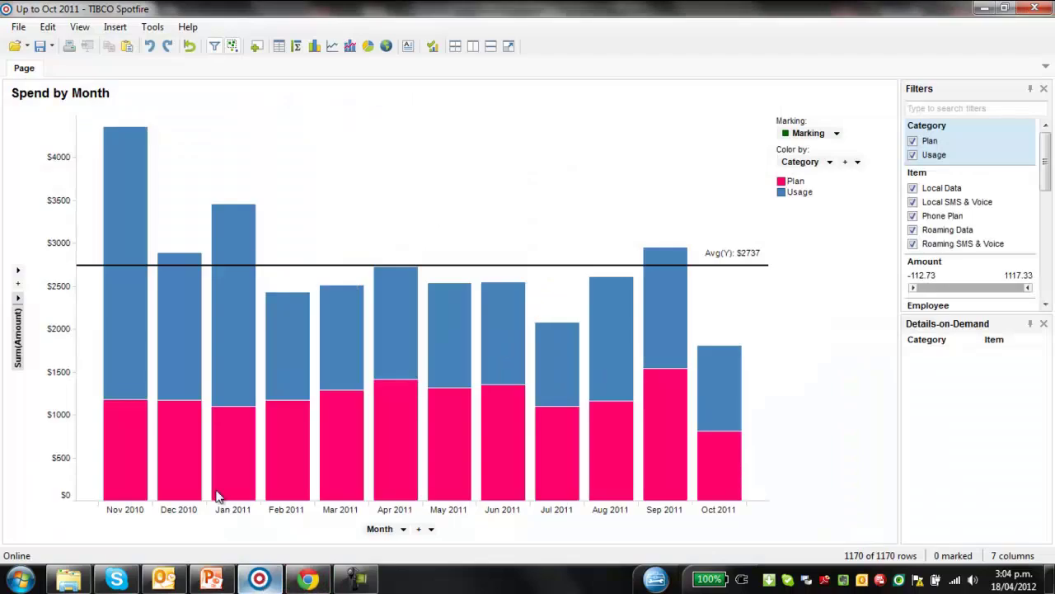
pyautogui.click(368, 46)
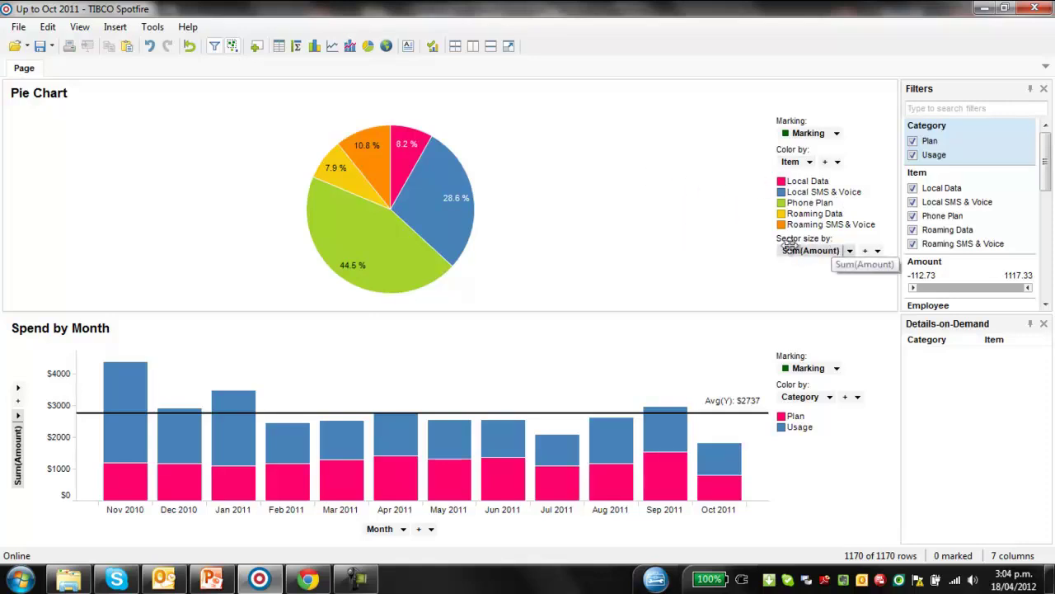
pyautogui.click(810, 162)
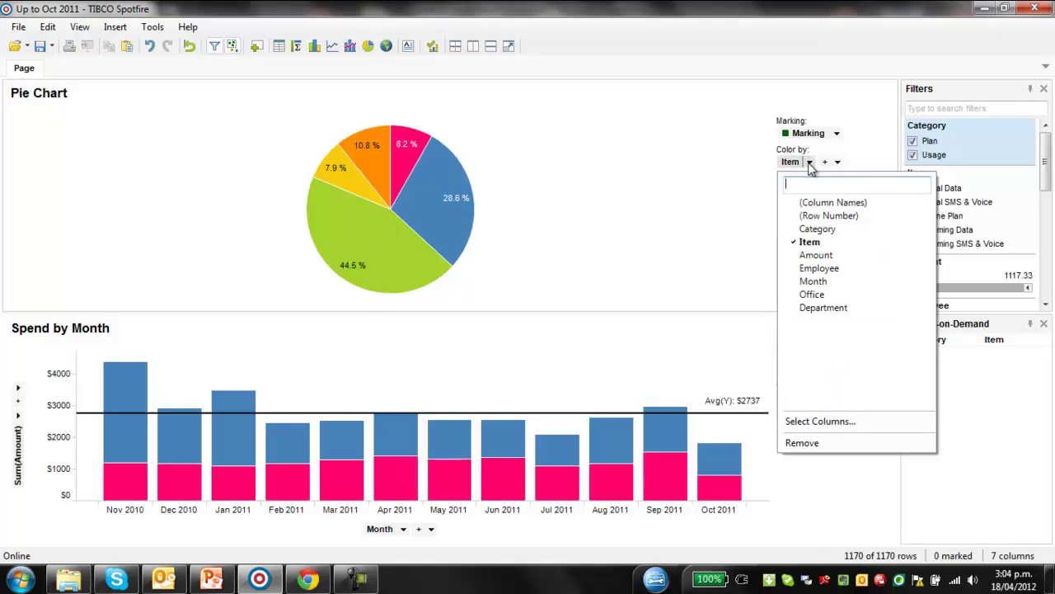
pyautogui.click(828, 310)
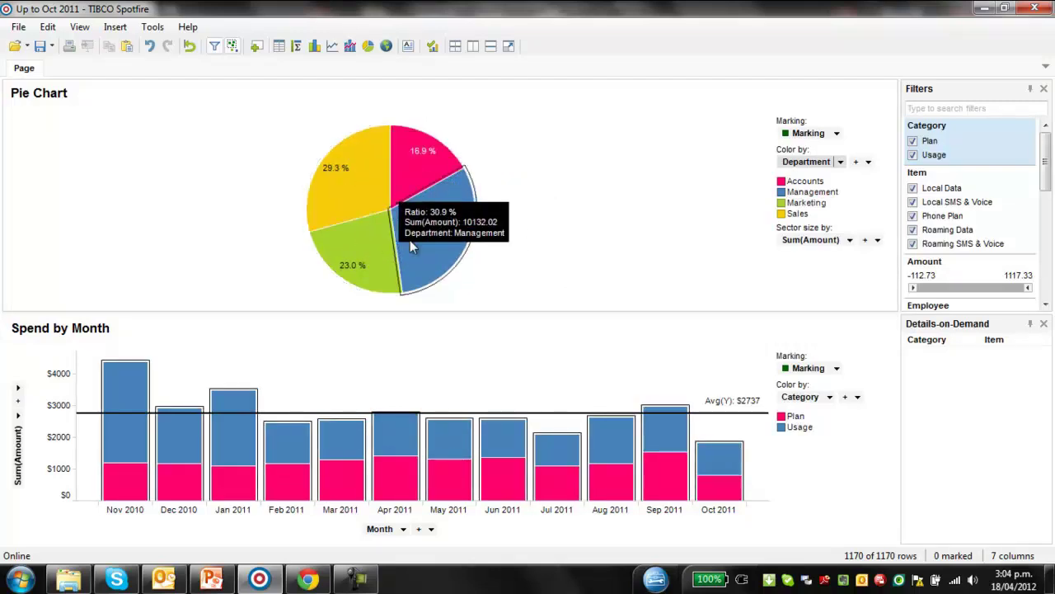
# Include the sector category in the pie chart's labels and place the labels outside the pie.
pyautogui.rightClick(421, 219)
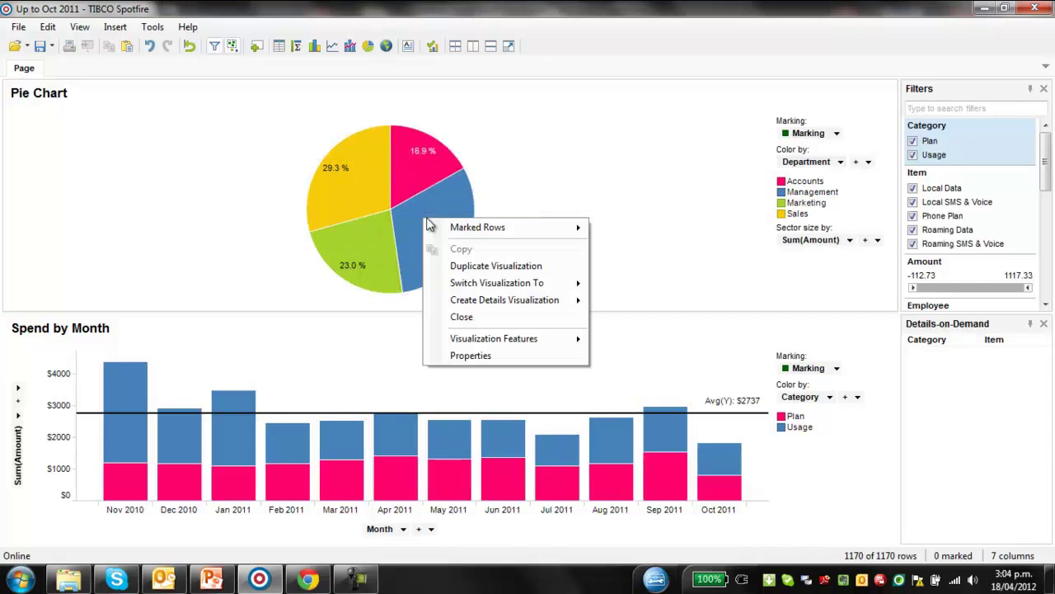
pyautogui.click(477, 359)
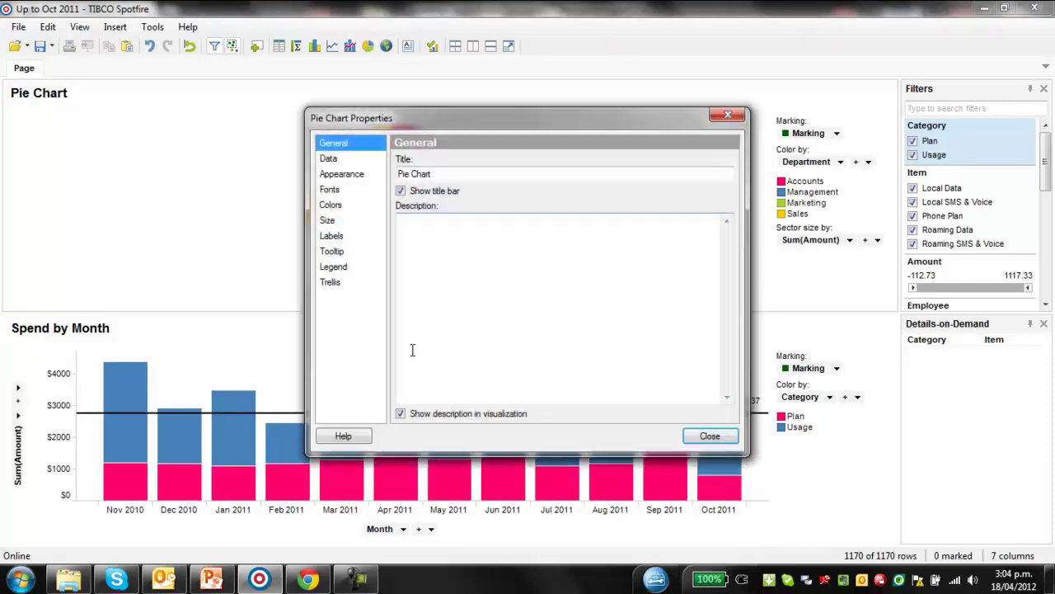
pyautogui.click(335, 236)
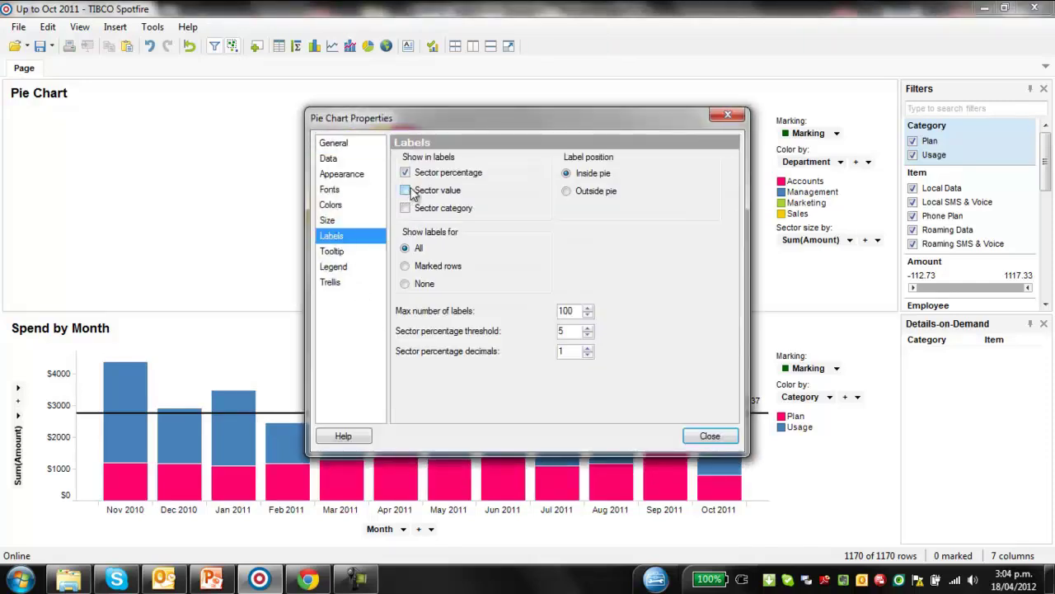
pyautogui.moveTo(437, 114); pyautogui.dragTo(682, 123)
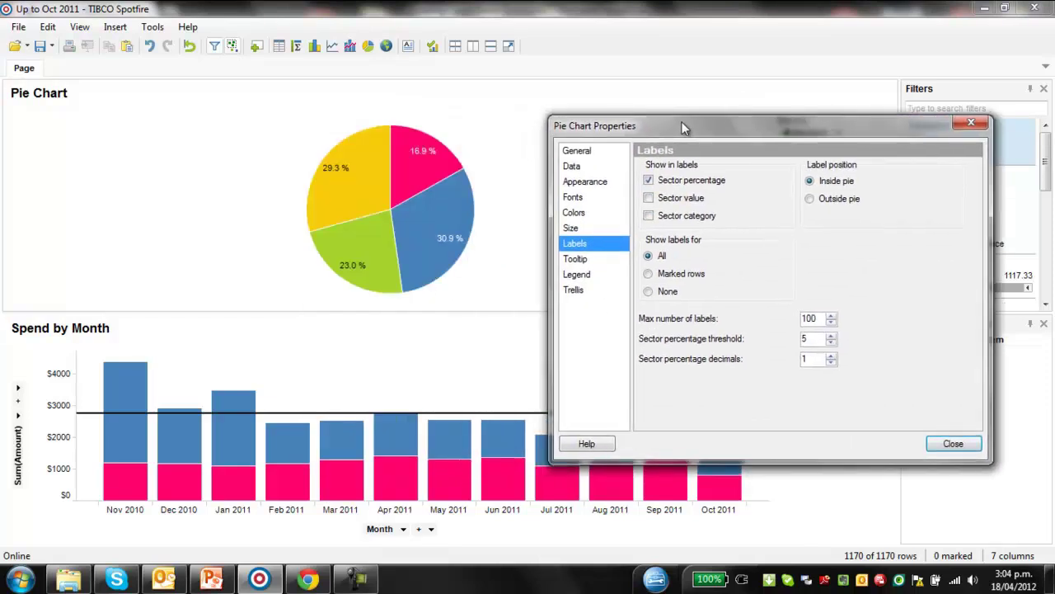
pyautogui.click(649, 217)
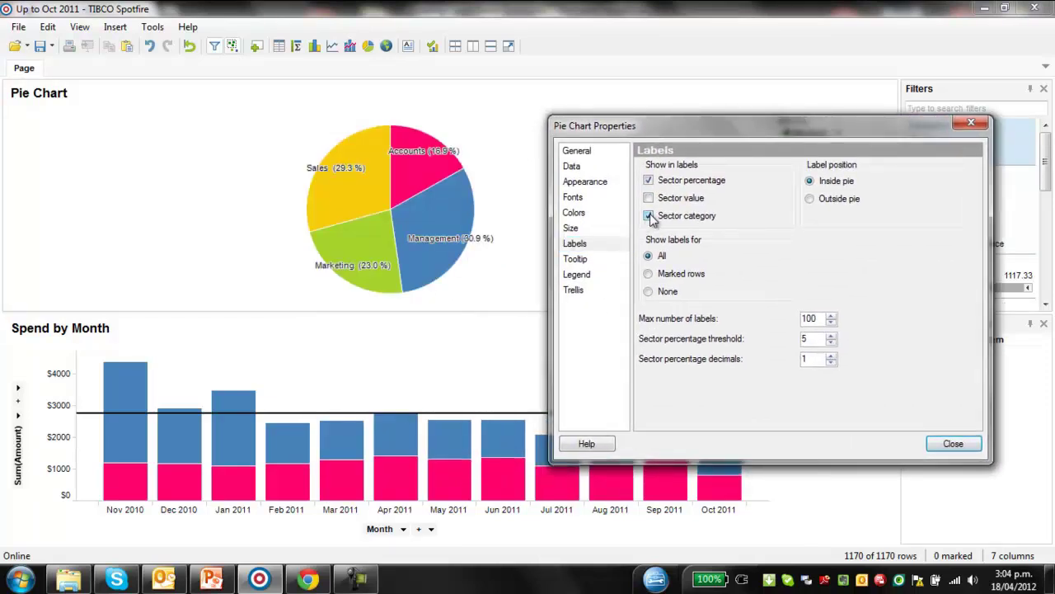
pyautogui.click(810, 201)
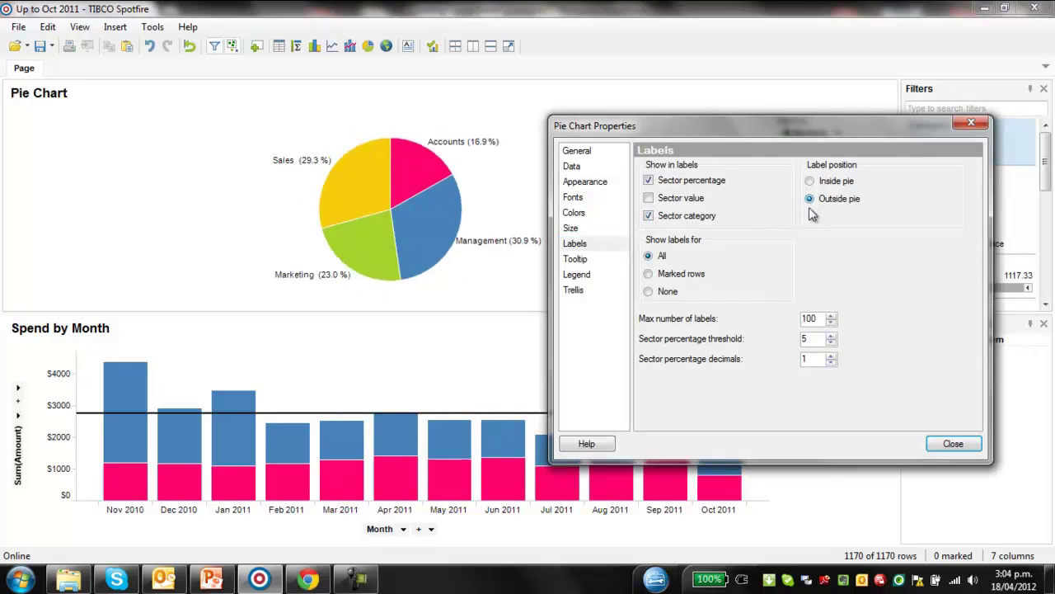
pyautogui.click(954, 443)
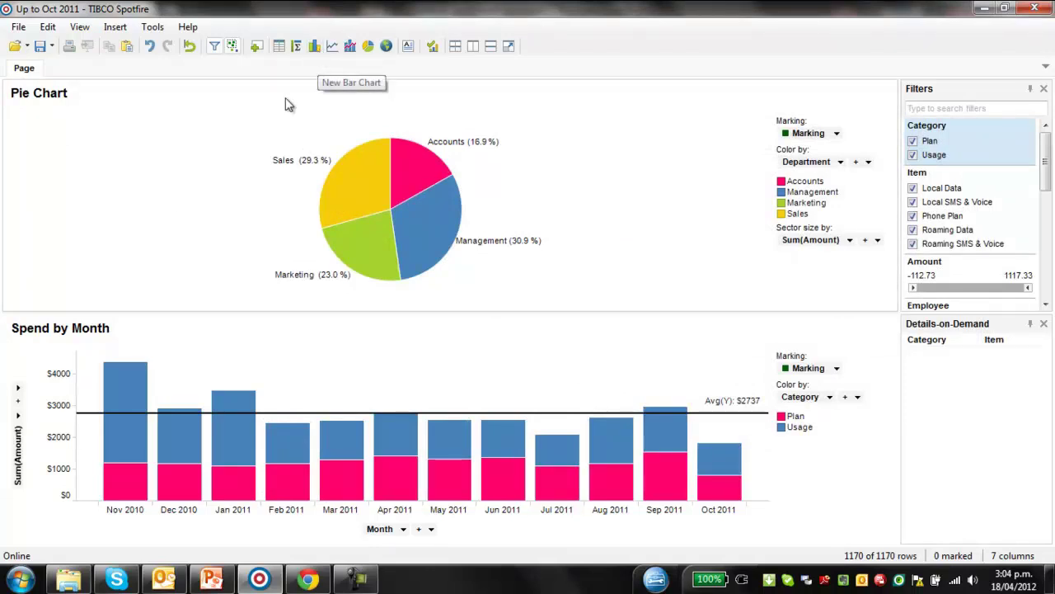
# Recheck the PowerPoint outline, return to Spotfire, and add a new bar chart with horizontal bars.
pyautogui.click(214, 580)
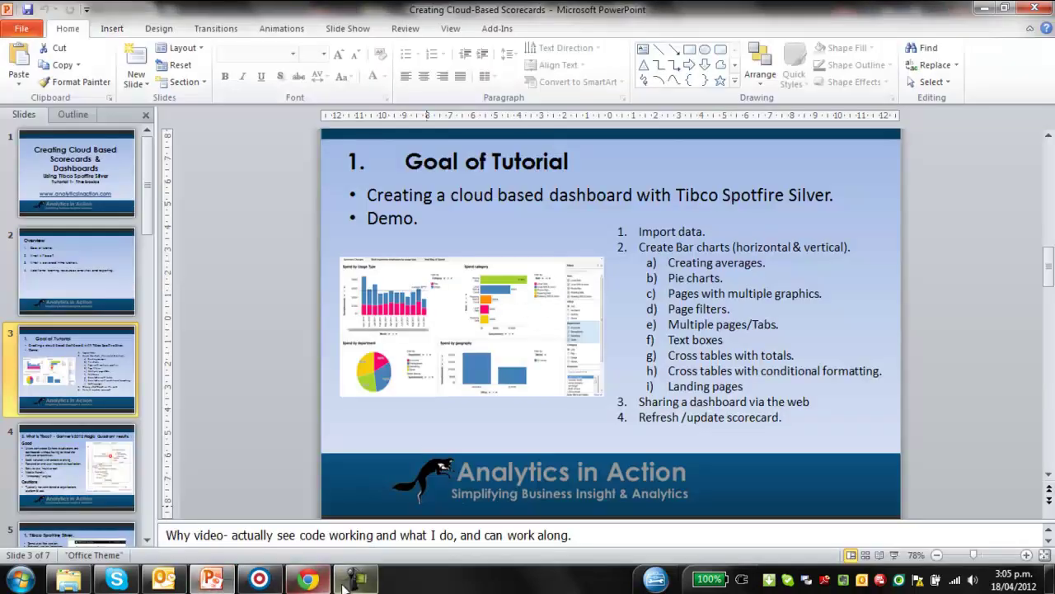
pyautogui.click(258, 579)
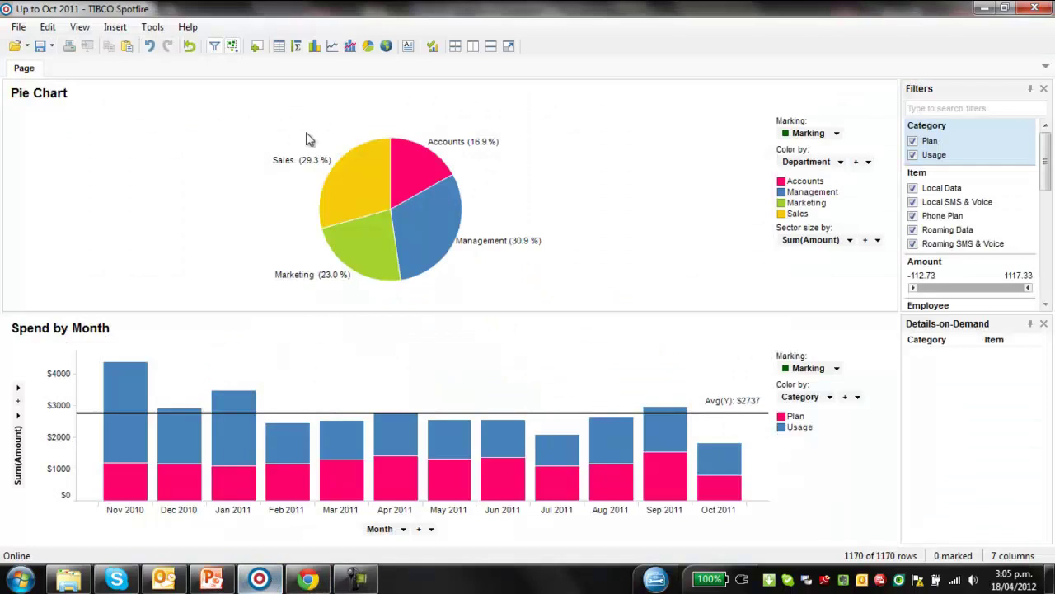
pyautogui.click(315, 45)
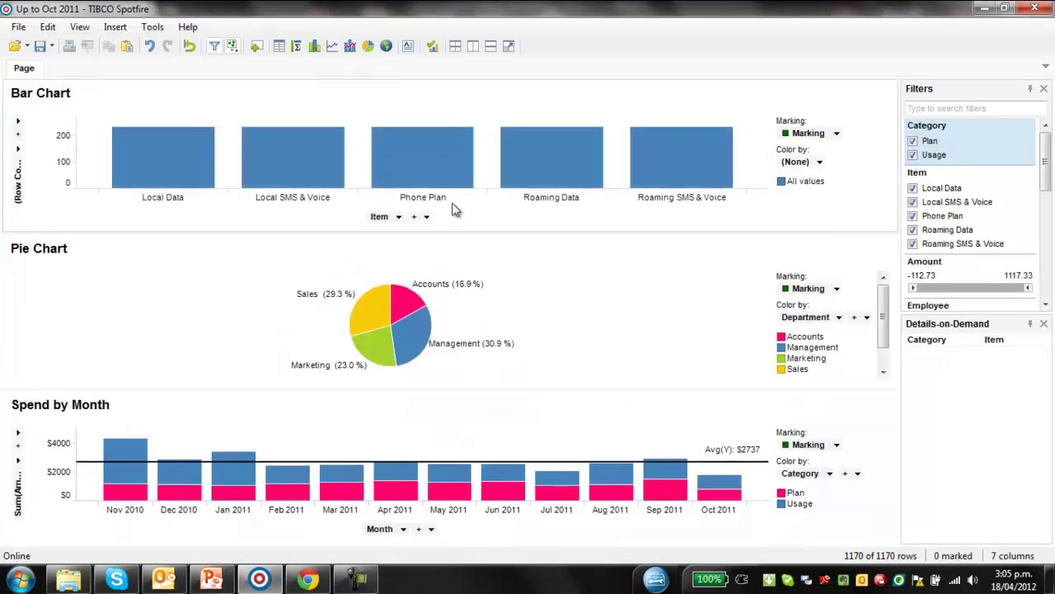
pyautogui.rightClick(287, 157)
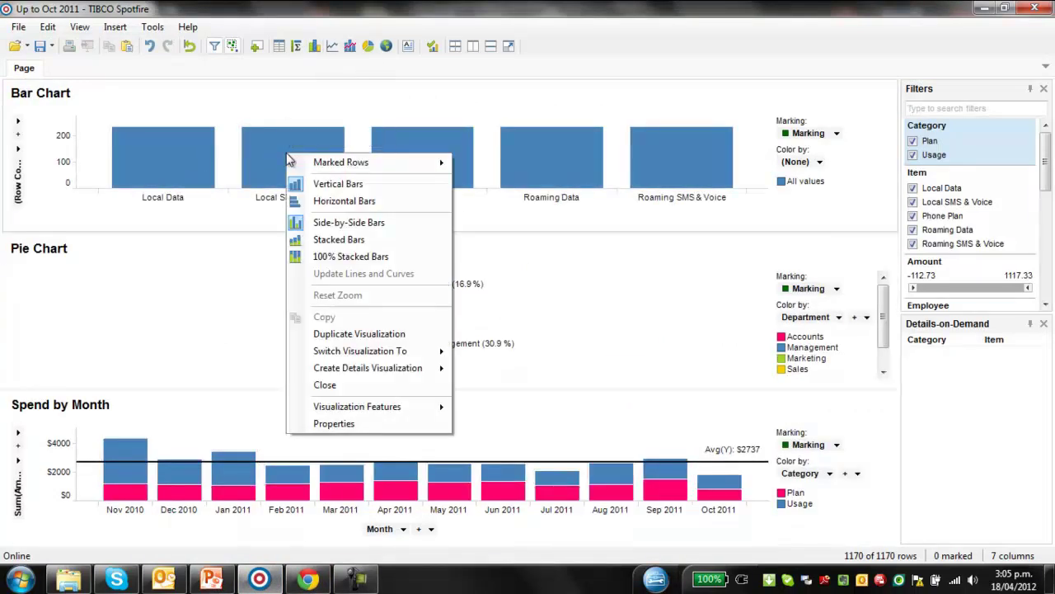
pyautogui.click(322, 202)
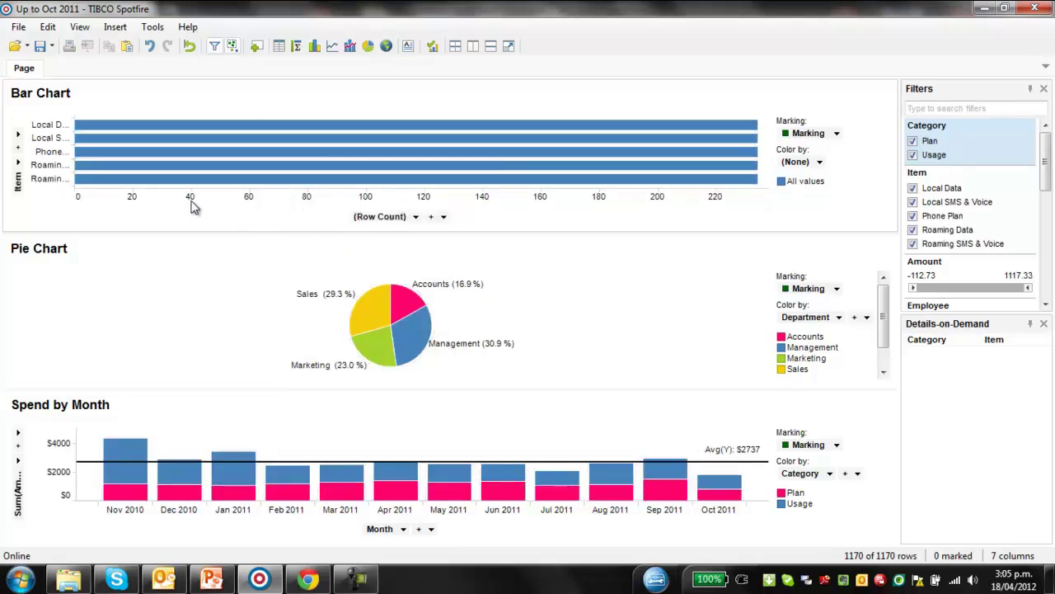
# Set the new bar chart's value axis to the sum of Amount and widen the Filters area beside the charts.
pyautogui.click(416, 217)
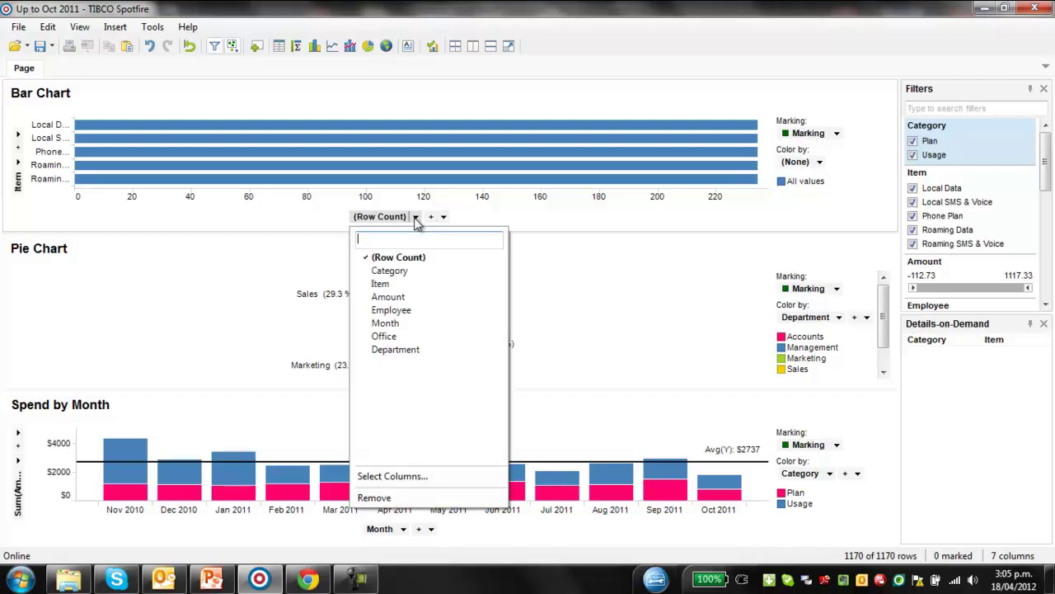
pyautogui.click(396, 297)
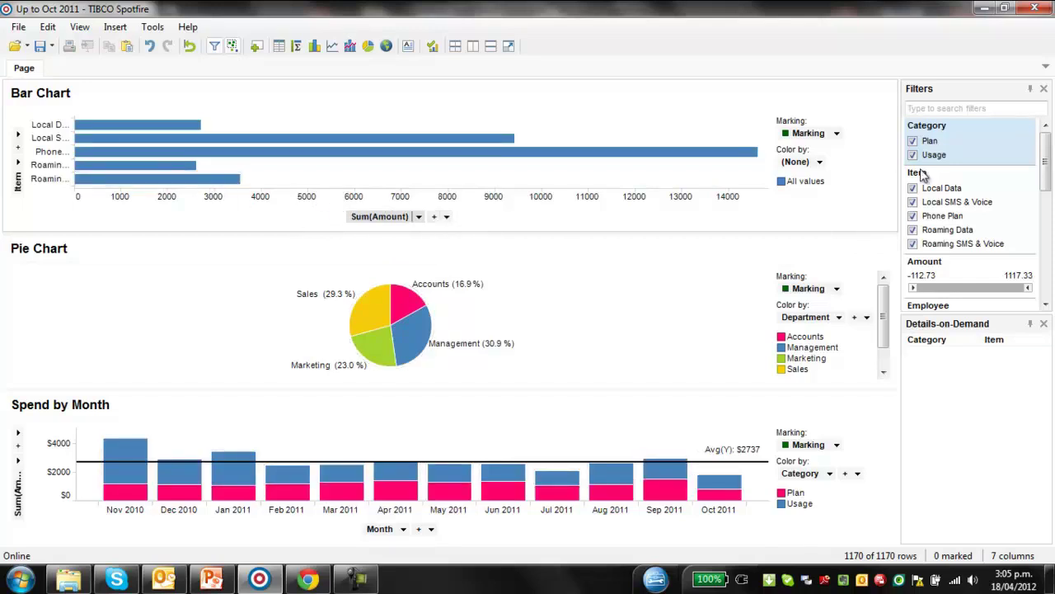
pyautogui.moveTo(900, 147); pyautogui.dragTo(725, 214)
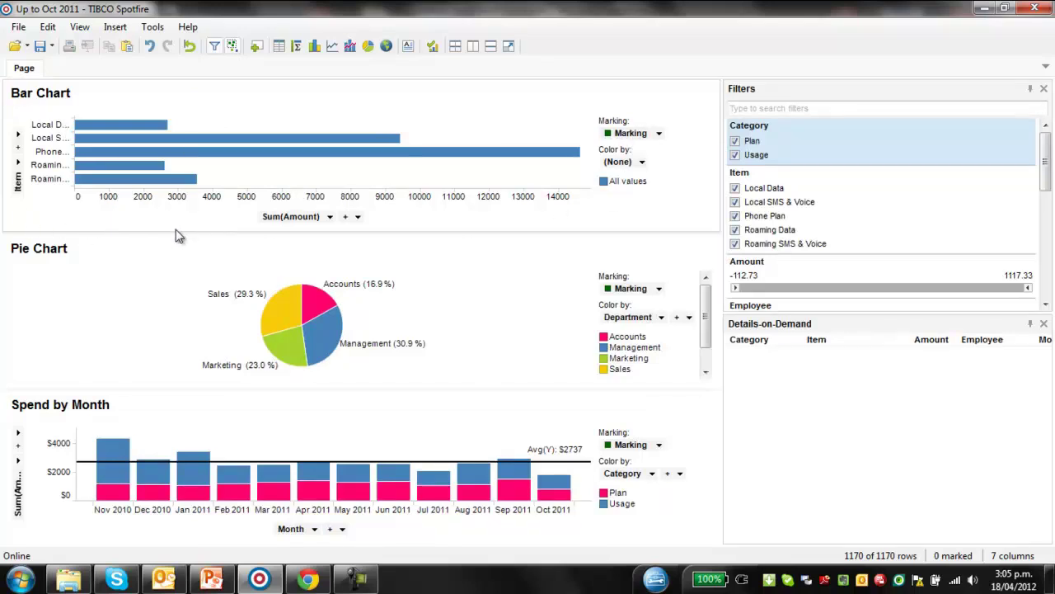
# Enlarge the horizontal item bar chart vertically by moving its border down over the pie chart, and inspect its bars.
pyautogui.moveTo(176, 233); pyautogui.dragTo(176, 335)
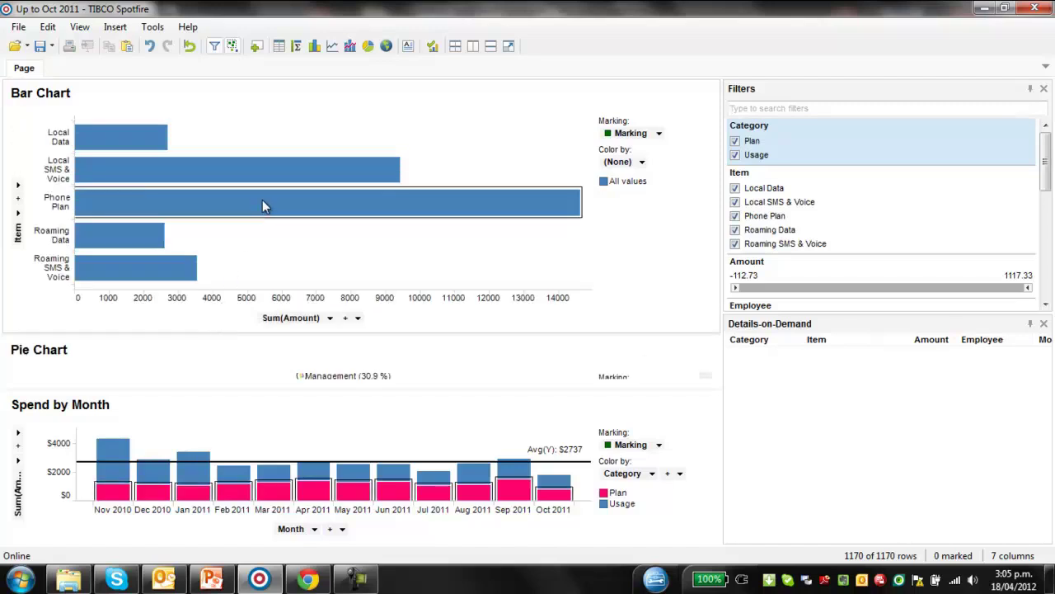
pyautogui.moveTo(138, 182)
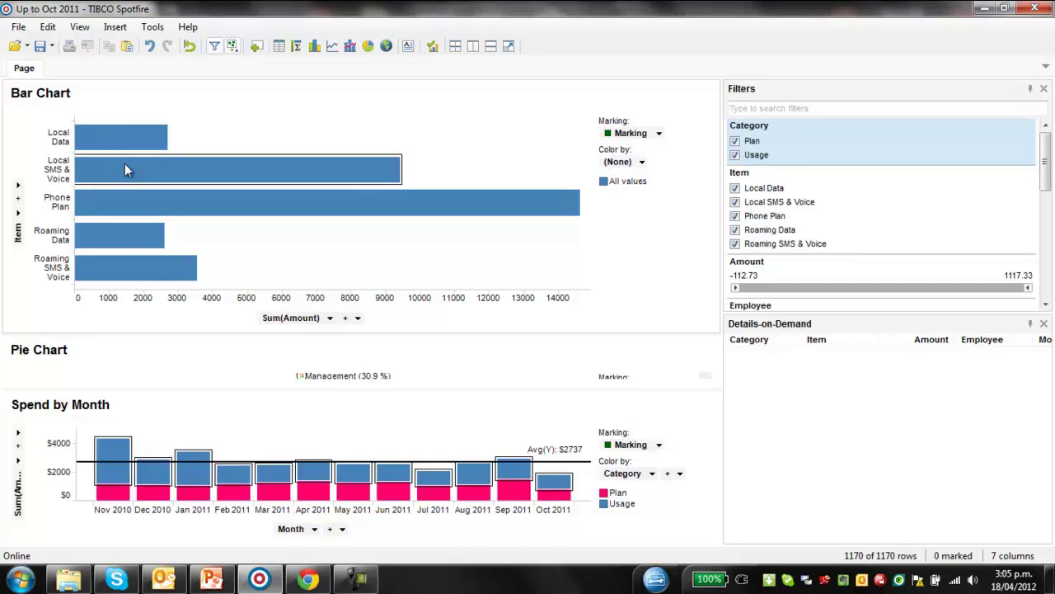
pyautogui.moveTo(157, 157)
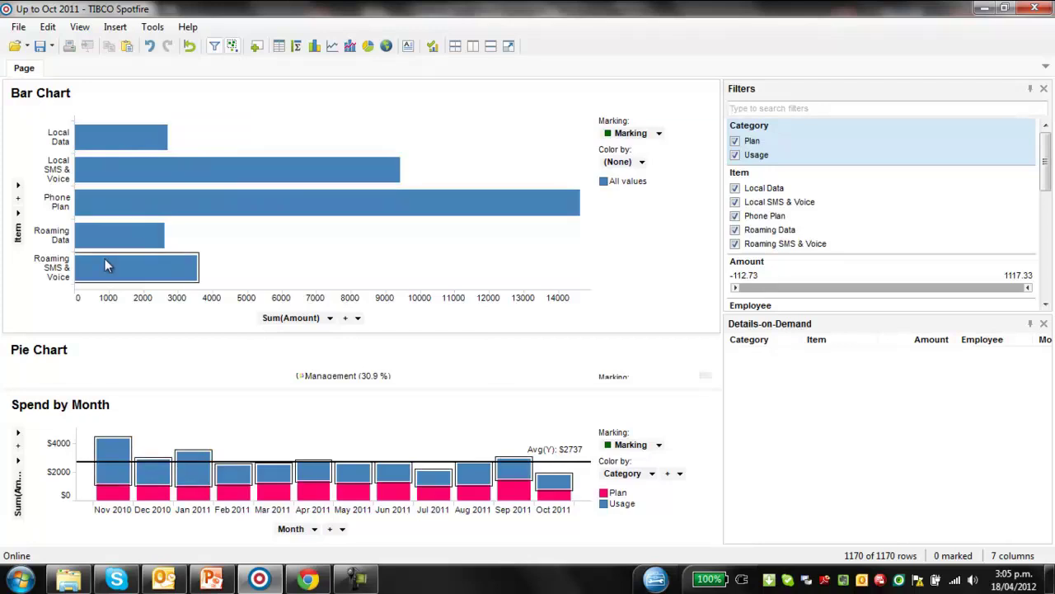
pyautogui.moveTo(165, 272)
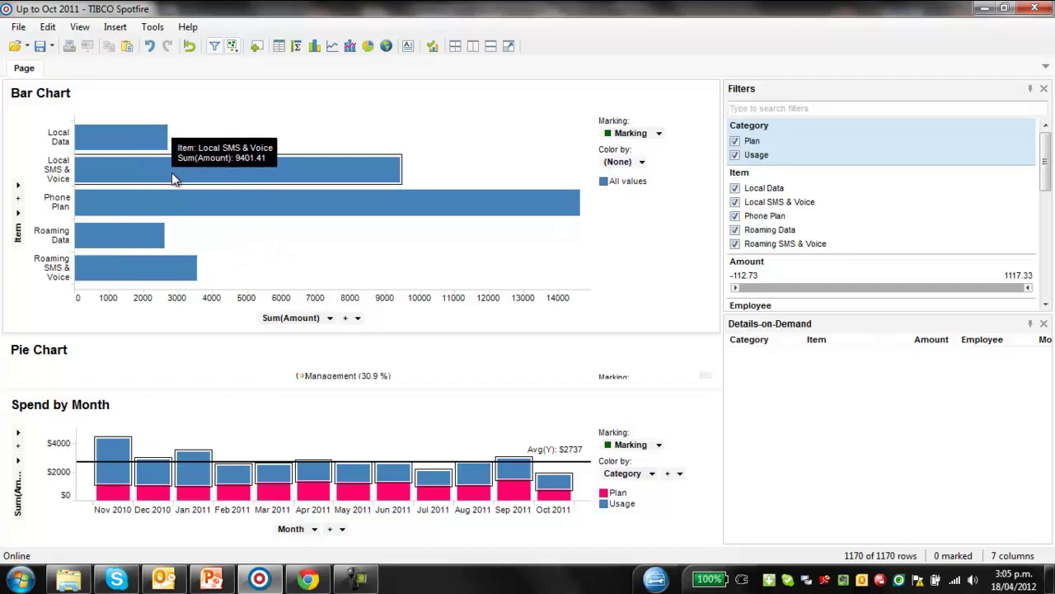
pyautogui.moveTo(157, 138)
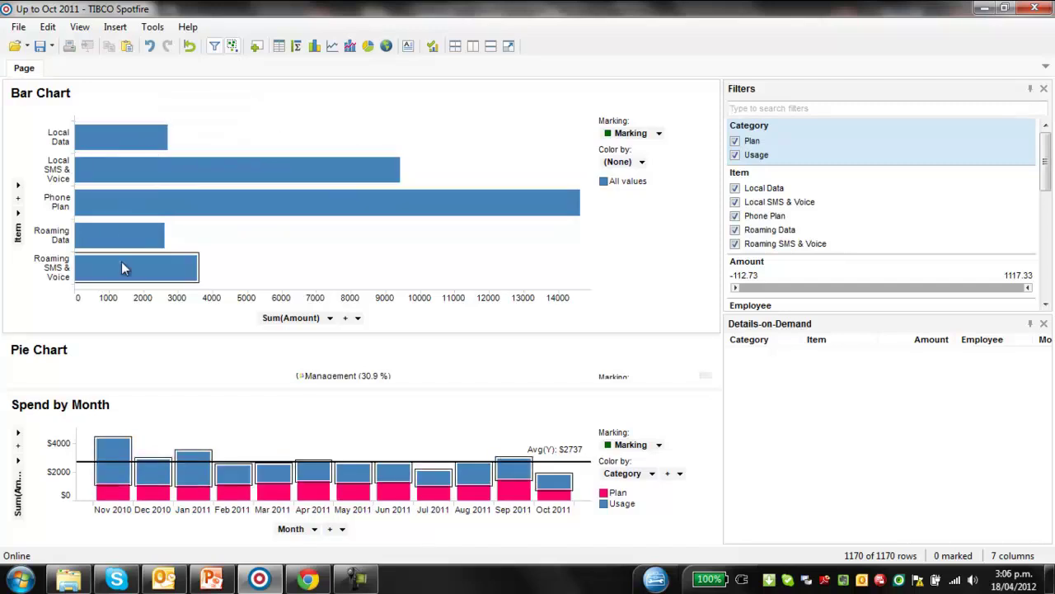
pyautogui.moveTo(123, 264)
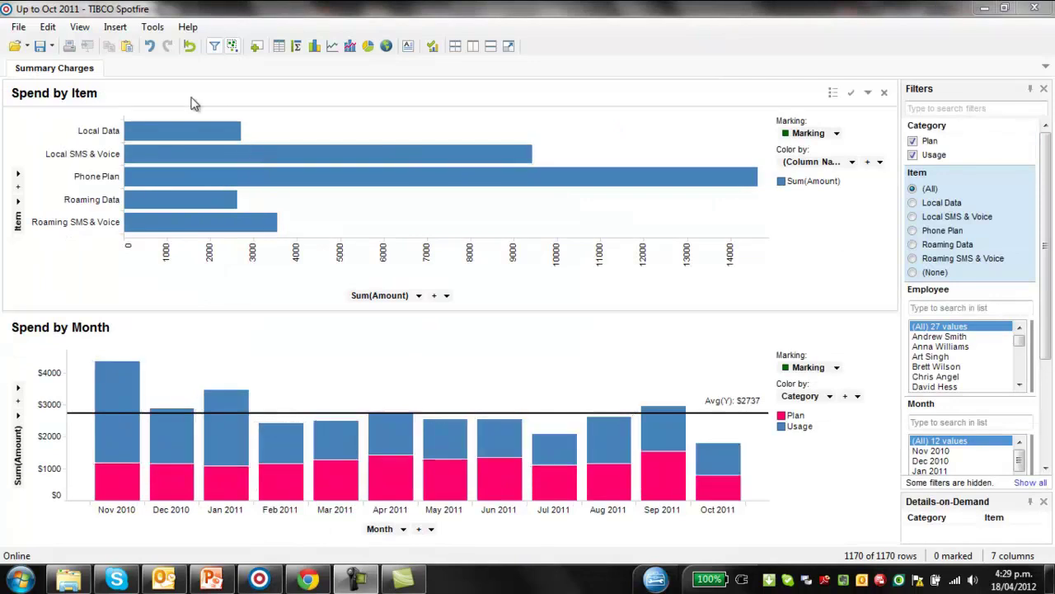
# Sort the Spend by Item chart's bars by value and color them by Item.
pyautogui.rightClick(184, 136)
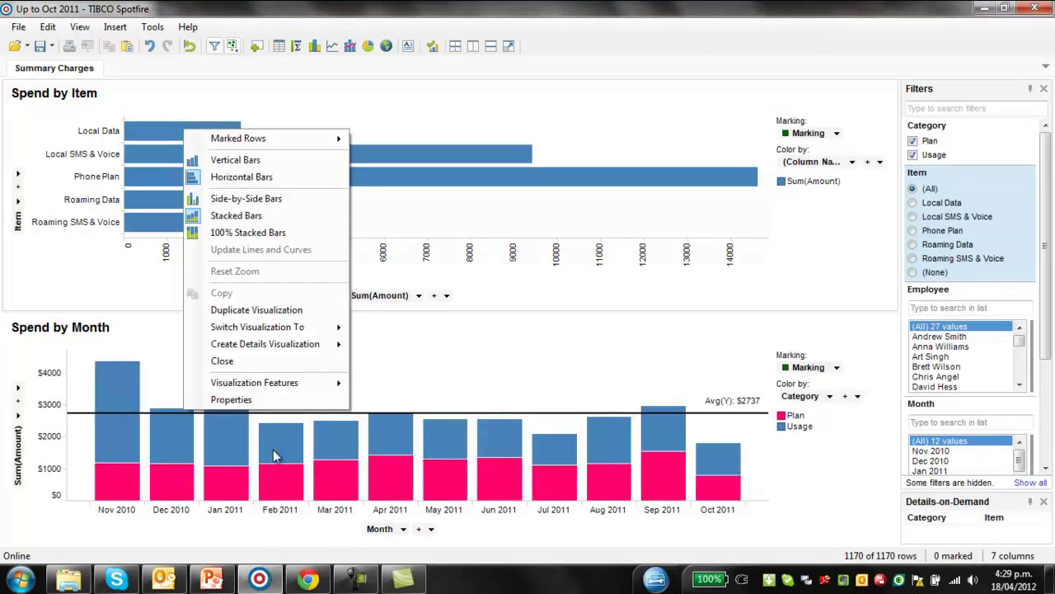
pyautogui.click(230, 399)
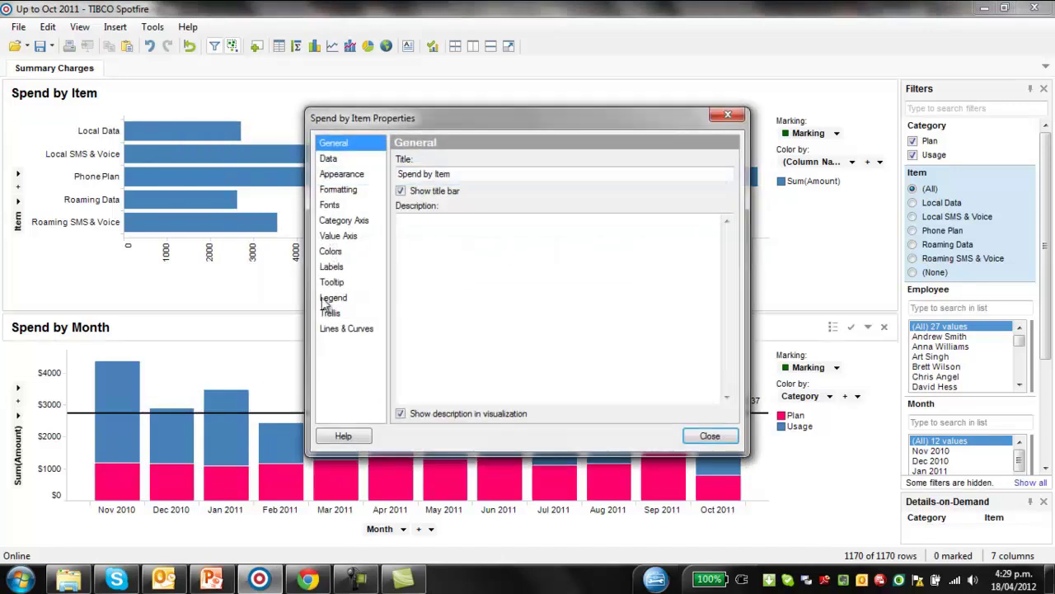
pyautogui.click(345, 175)
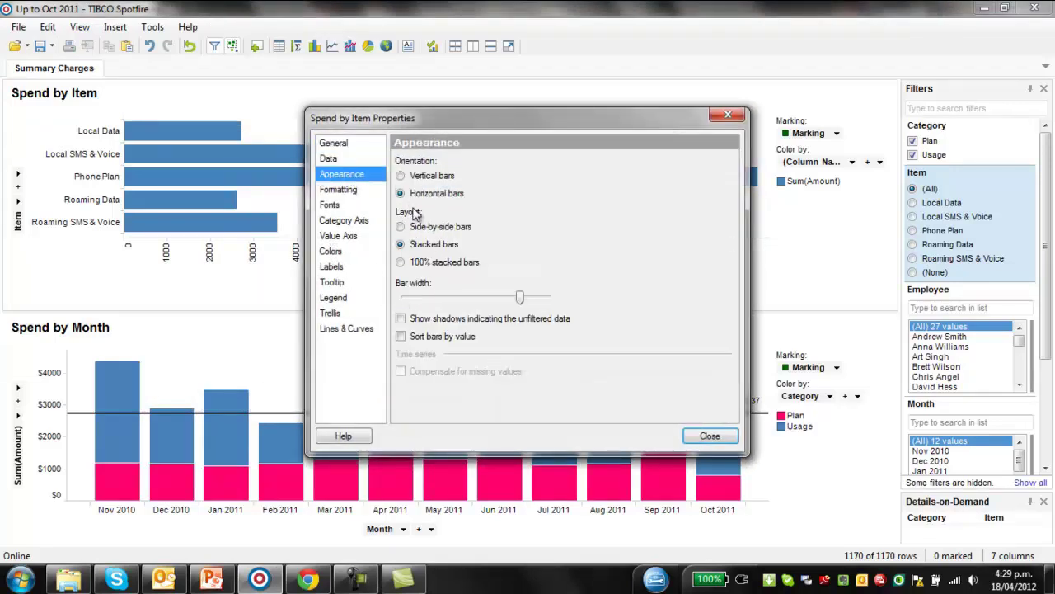
pyautogui.click(402, 336)
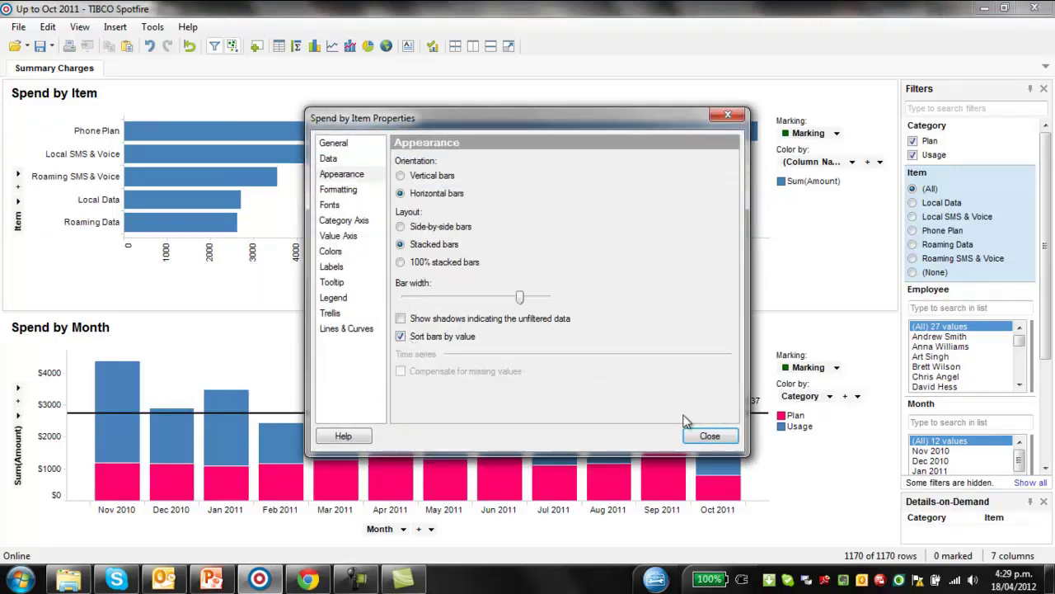
pyautogui.click(707, 436)
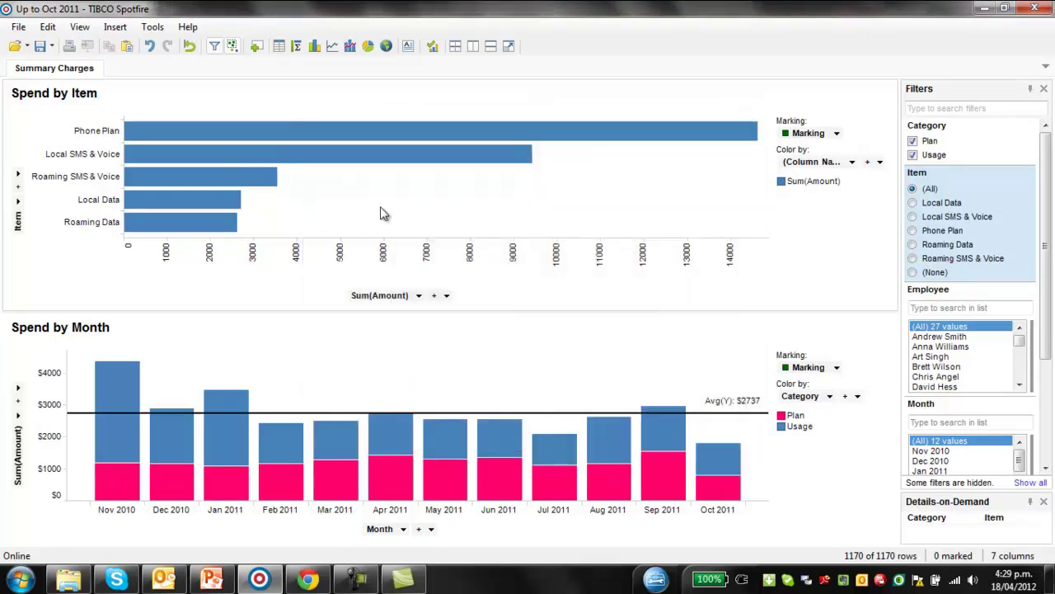
pyautogui.click(852, 163)
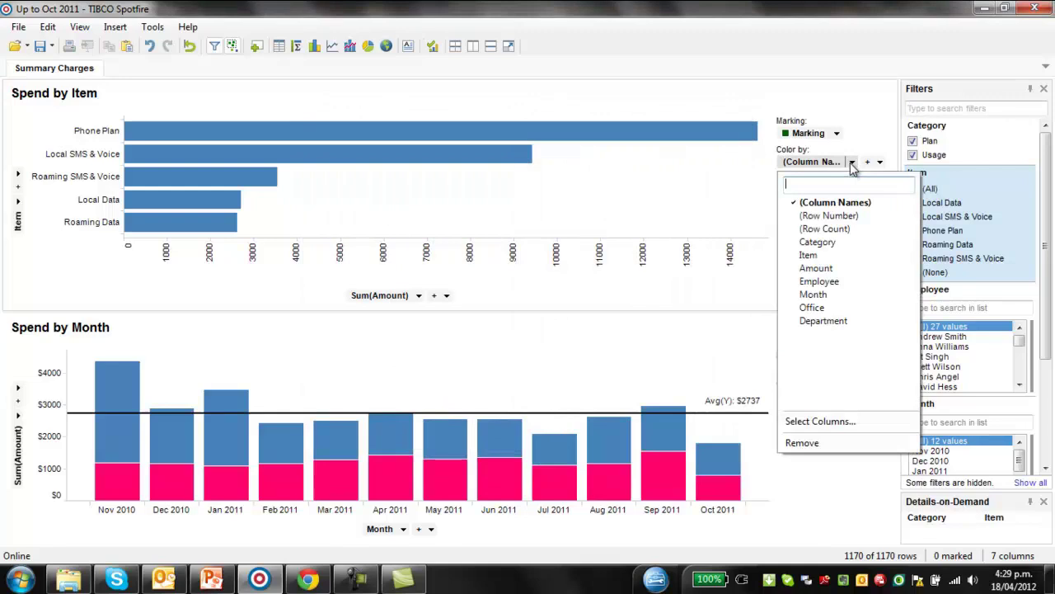
pyautogui.click(834, 257)
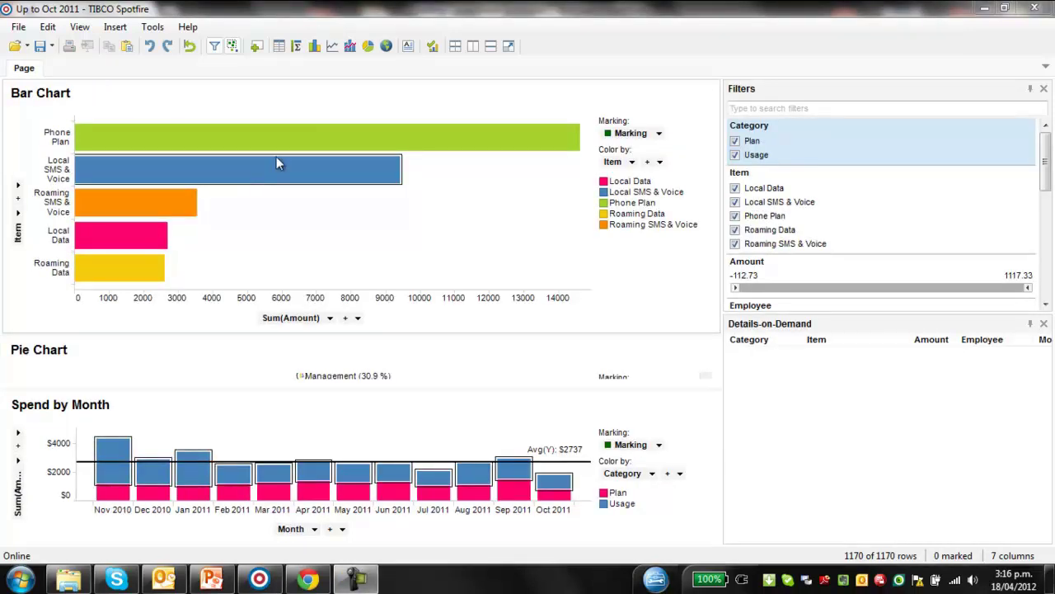
# Add a new bar chart, increase its height, and set its category axis to Office.
pyautogui.click(316, 46)
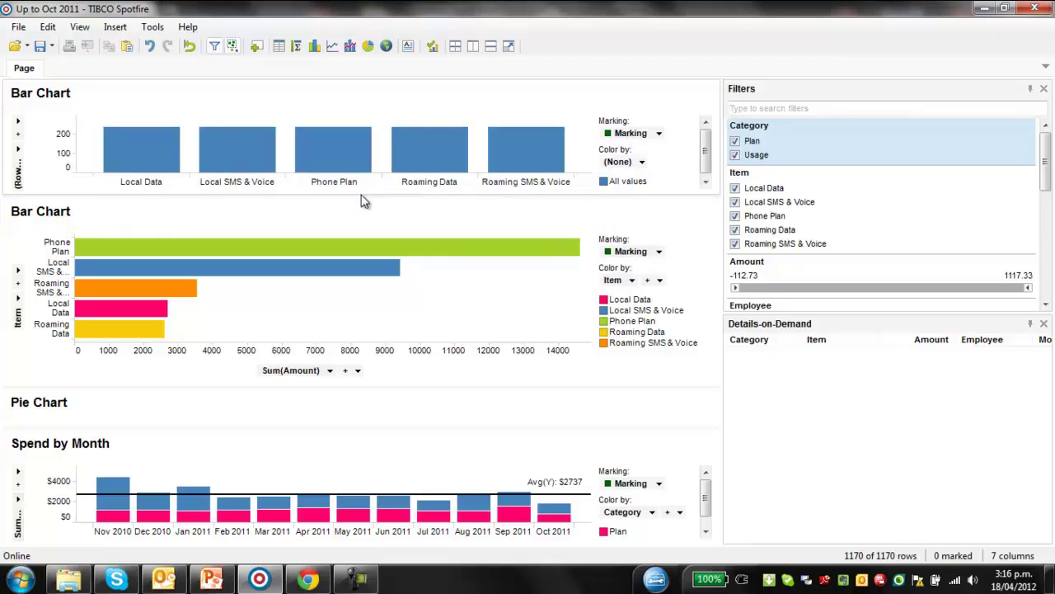
pyautogui.moveTo(361, 196); pyautogui.dragTo(360, 270)
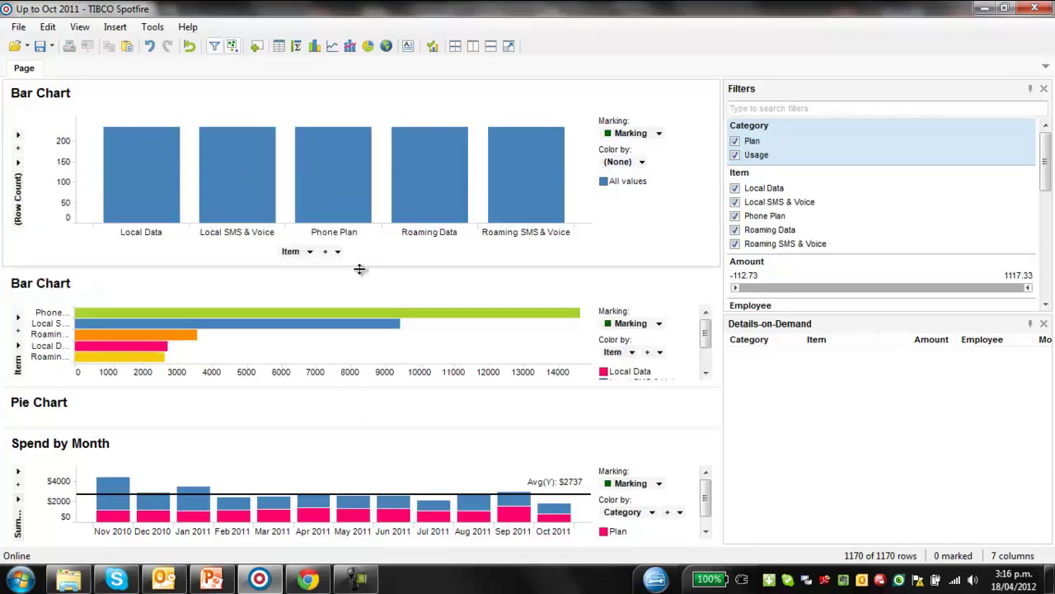
pyautogui.click(310, 251)
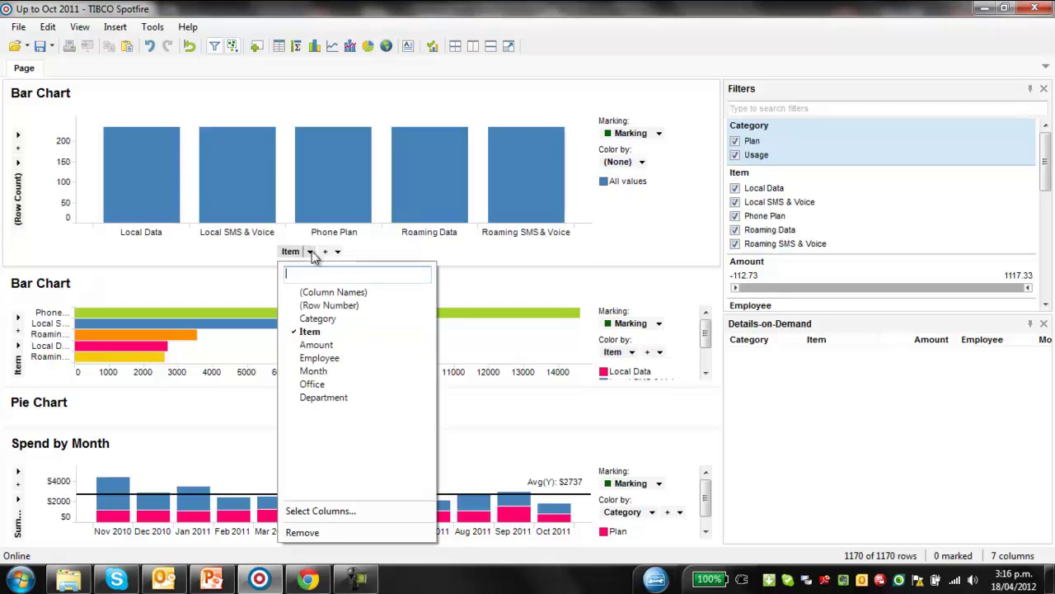
pyautogui.click(338, 385)
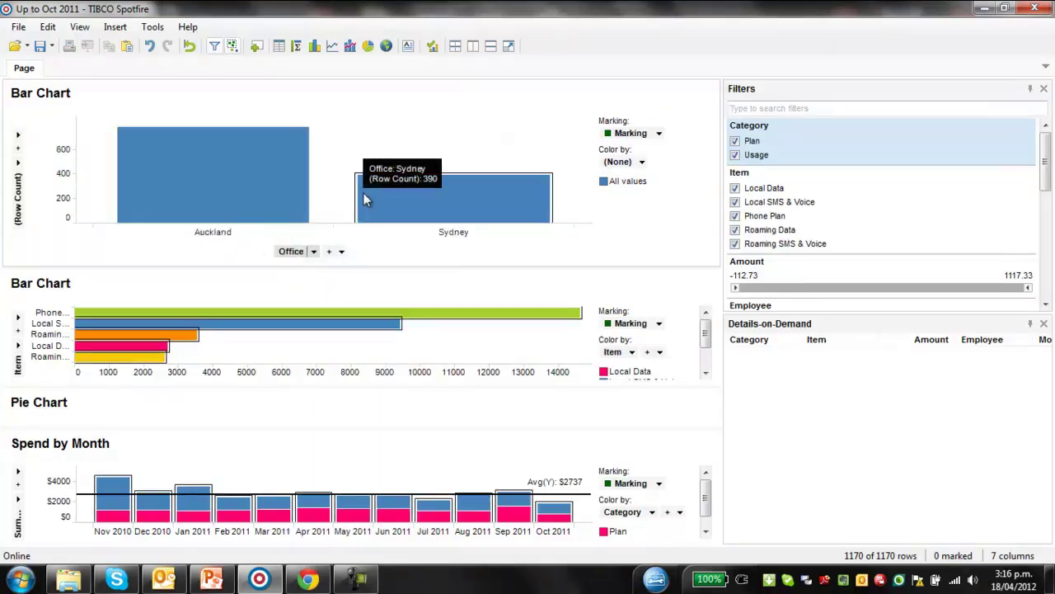
# Try coloring the office bar chart by Office and undo the change.
pyautogui.click(639, 165)
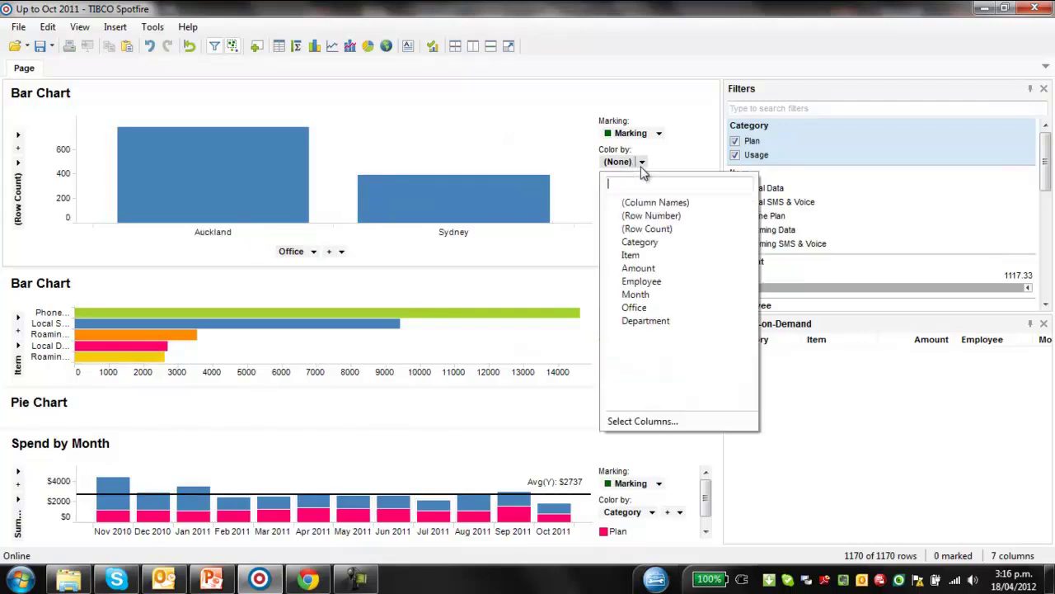
pyautogui.click(634, 307)
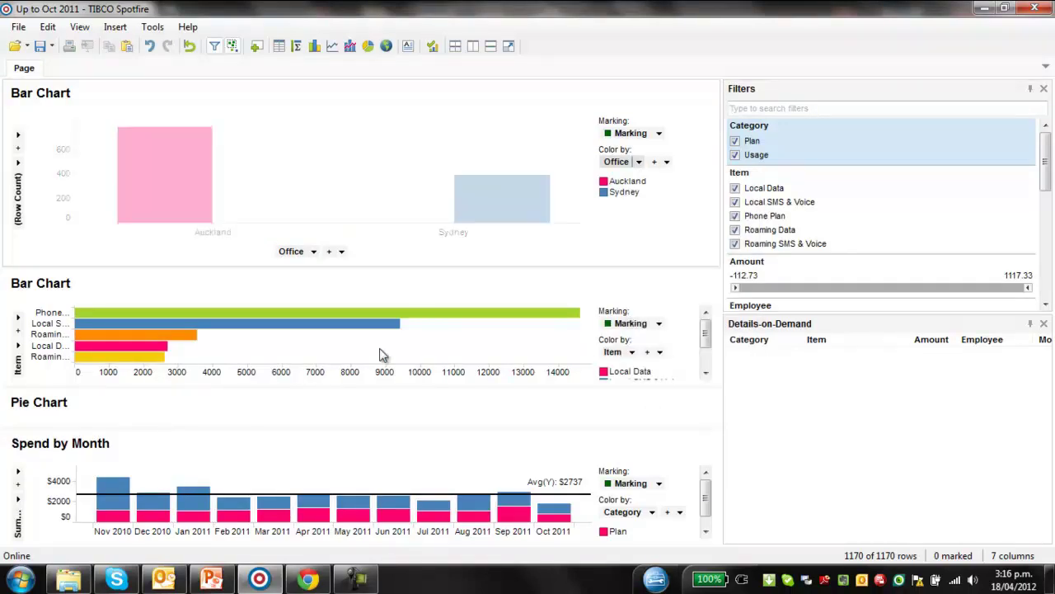
pyautogui.click(48, 26)
pyautogui.click(59, 47)
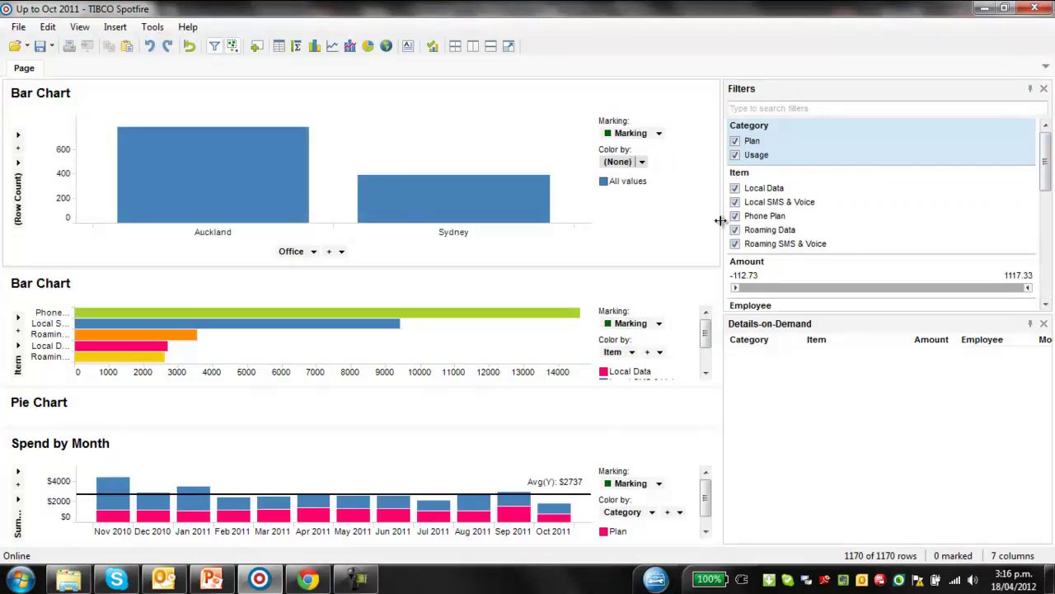
# Narrow the Filters area to give the charts more width, and arrange the four charts evenly in a two-by-two grid.
pyautogui.moveTo(722, 219); pyautogui.dragTo(823, 227)
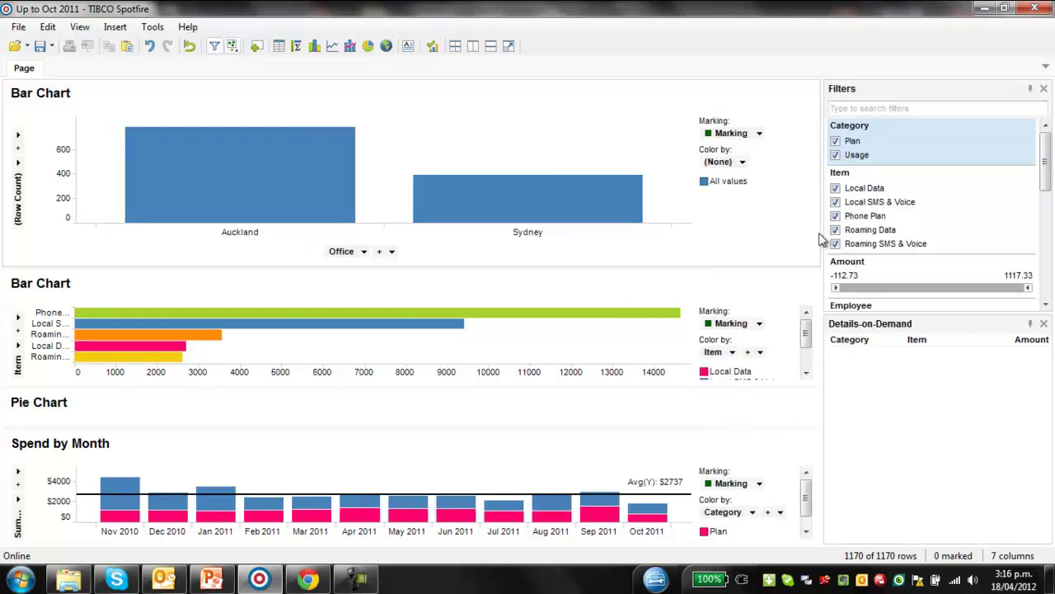
pyautogui.moveTo(823, 232); pyautogui.dragTo(900, 240)
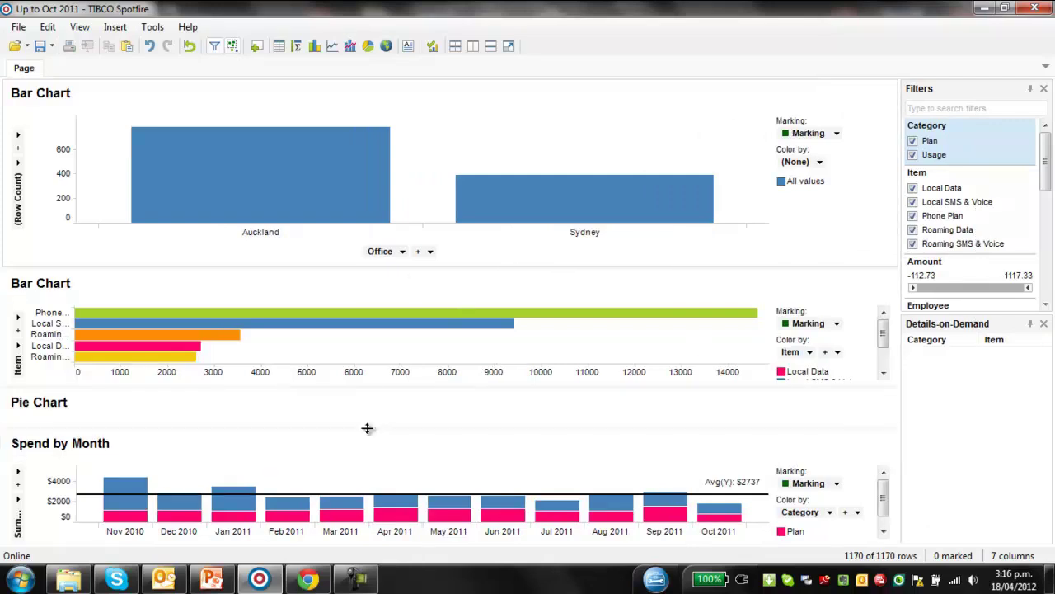
pyautogui.moveTo(379, 387); pyautogui.dragTo(391, 335)
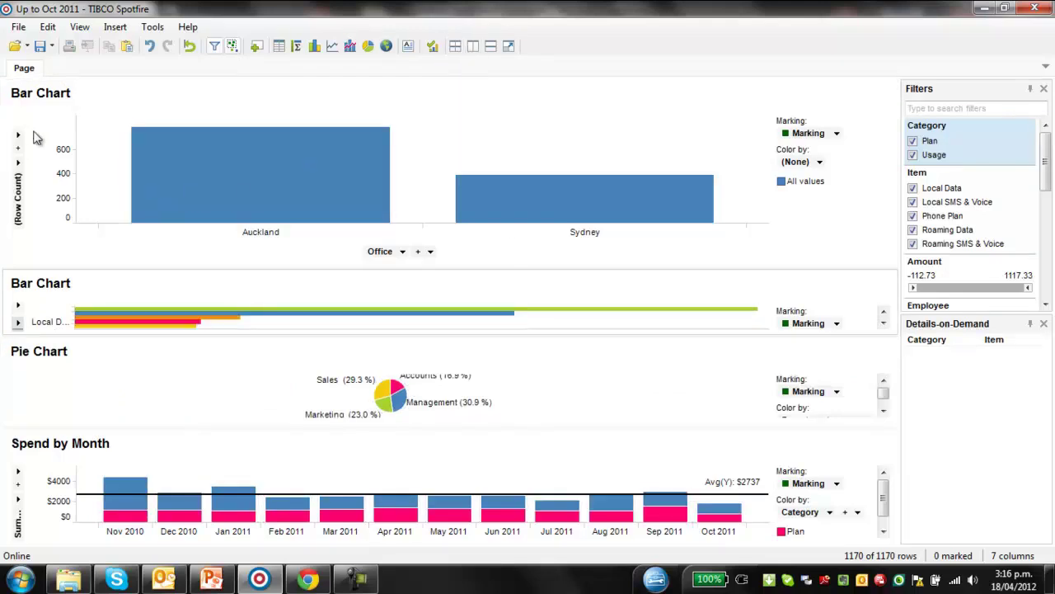
pyautogui.click(456, 46)
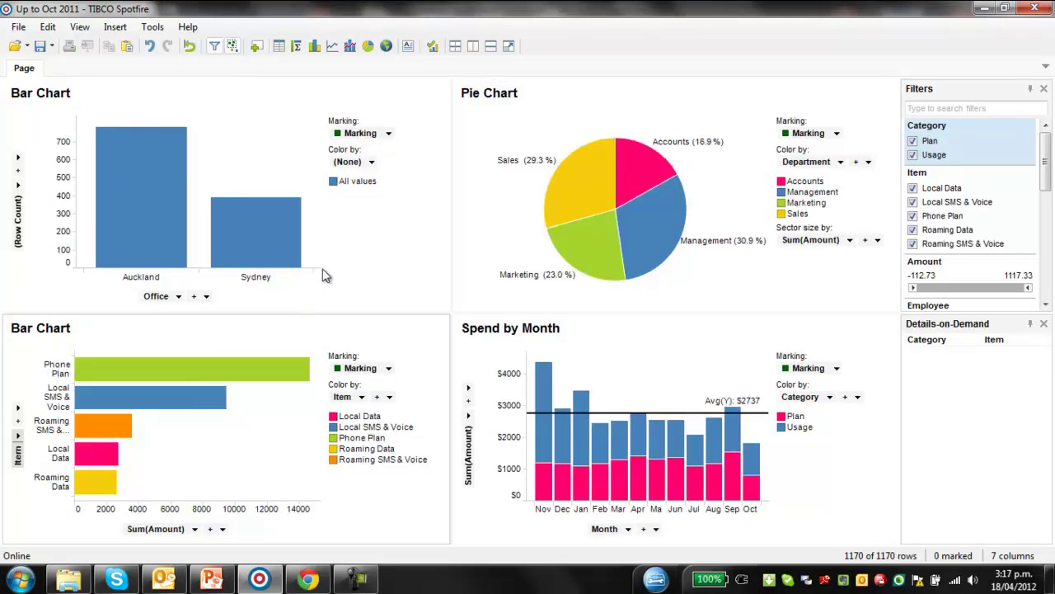
# Try moving the pie chart beside Spend by Month, and return it to its place above that chart.
pyautogui.click(795, 97)
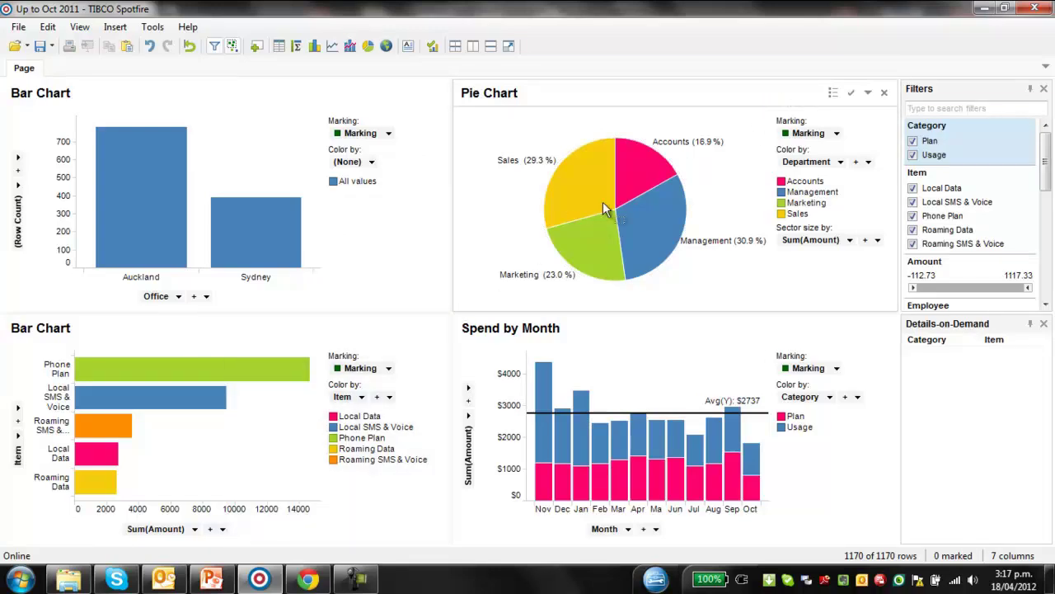
pyautogui.moveTo(615, 93); pyautogui.dragTo(833, 399)
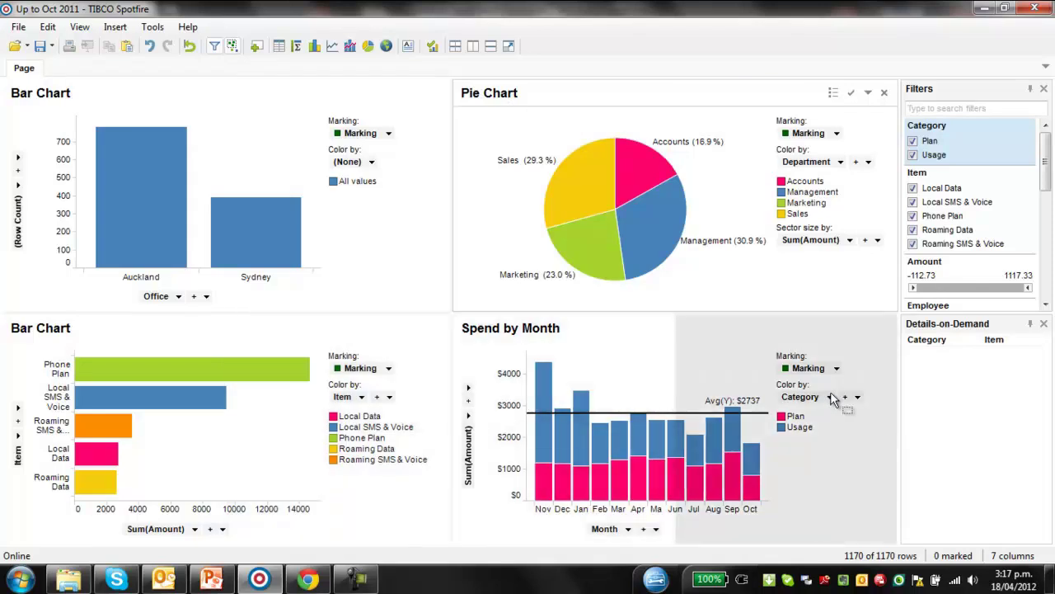
pyautogui.moveTo(833, 399); pyautogui.dragTo(833, 399)
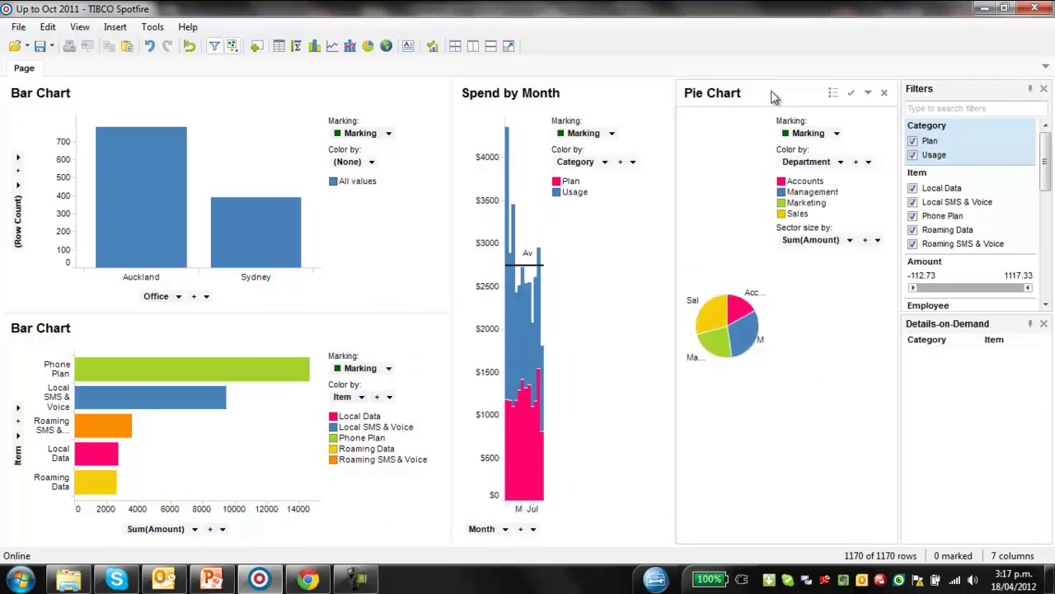
pyautogui.moveTo(773, 96); pyautogui.dragTo(556, 113)
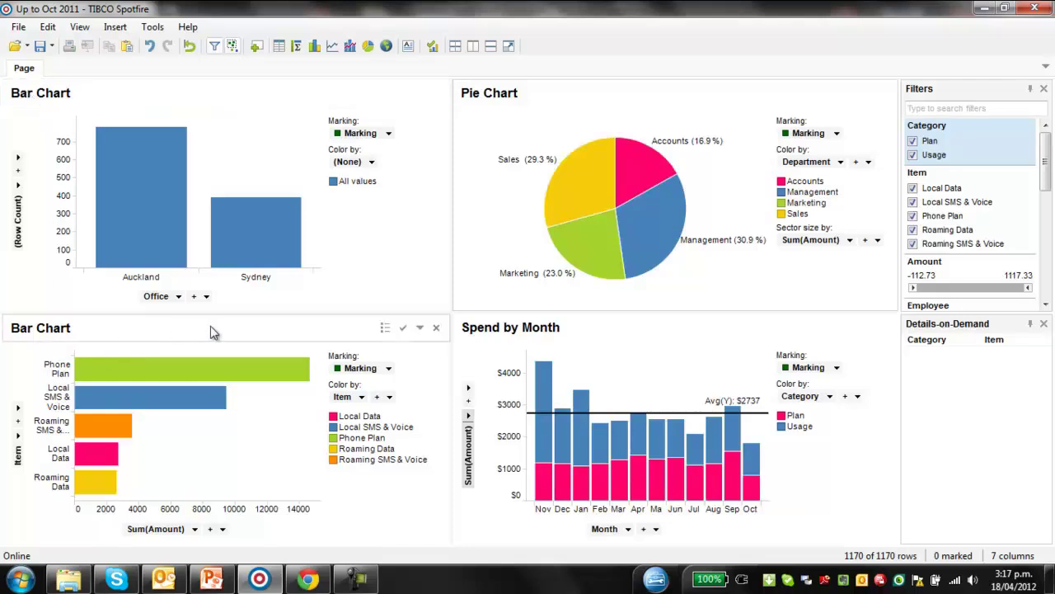
# Change the office bar chart's title to Spend by Office.
pyautogui.click(41, 95)
pyautogui.doubleClick(42, 95)
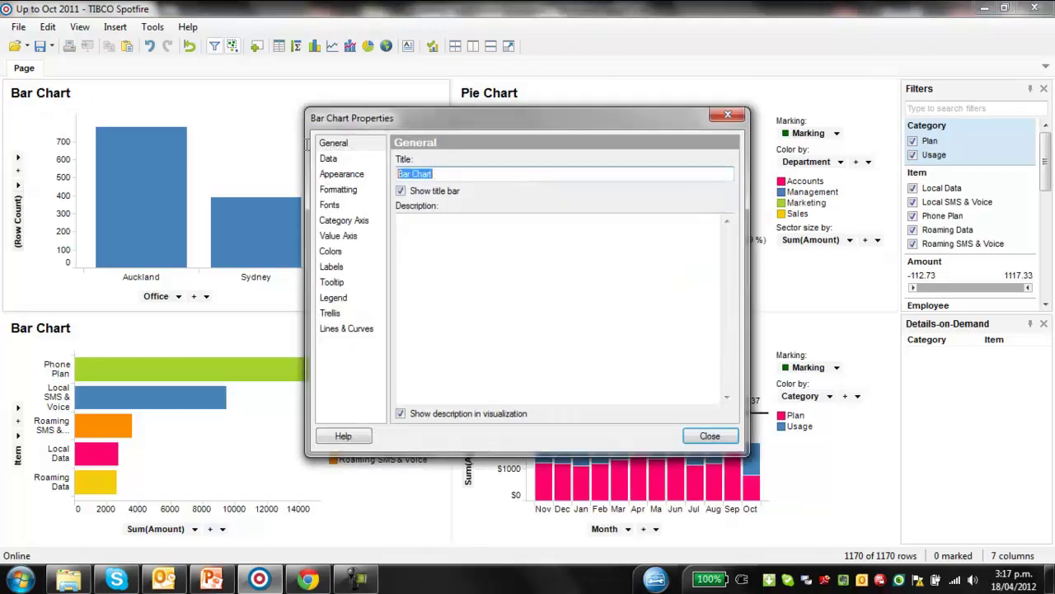
pyautogui.write('Spend by Office')
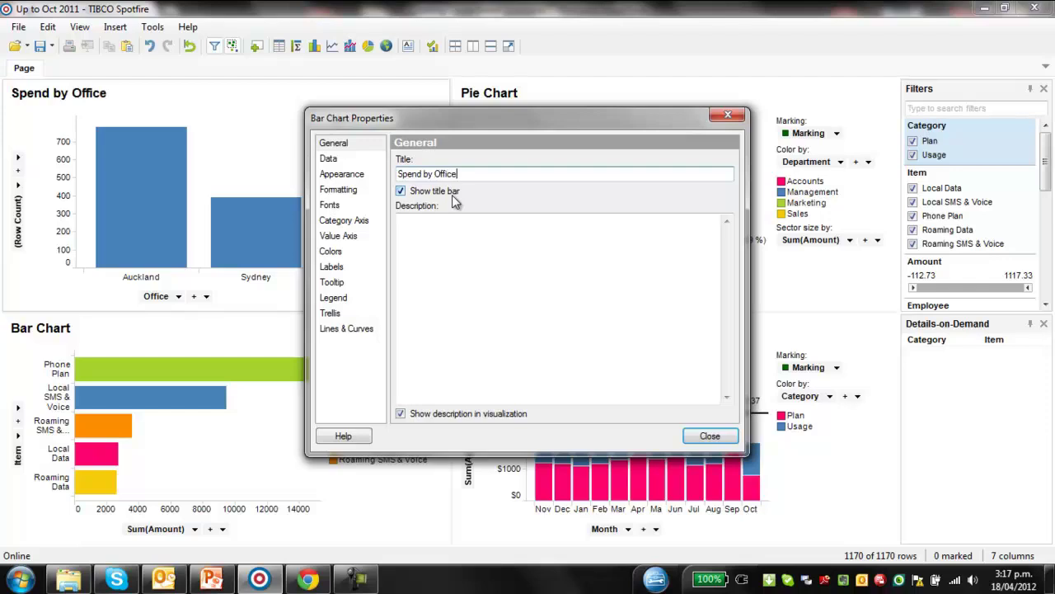
pyautogui.click(711, 433)
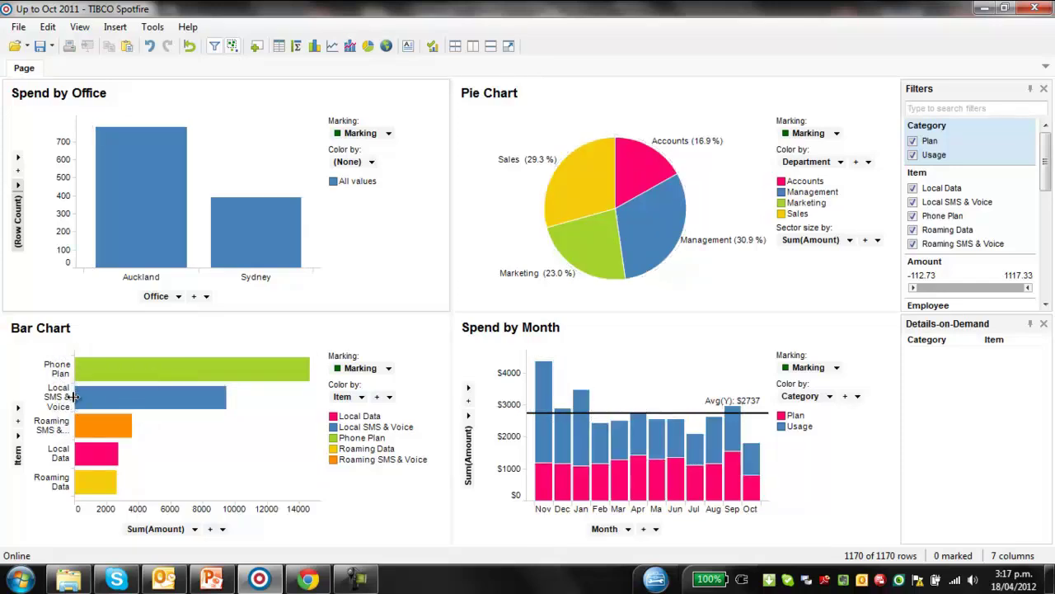
# Widen the item label area in the horizontal bar chart and change that chart's title to Spend by Item.
pyautogui.moveTo(73, 397); pyautogui.dragTo(122, 403)
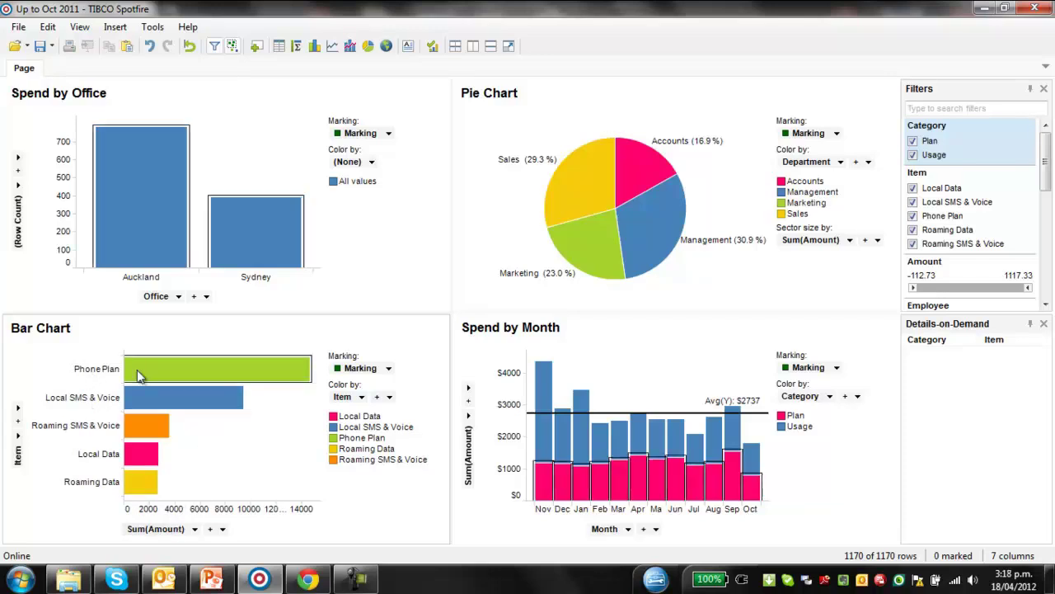
pyautogui.doubleClick(39, 335)
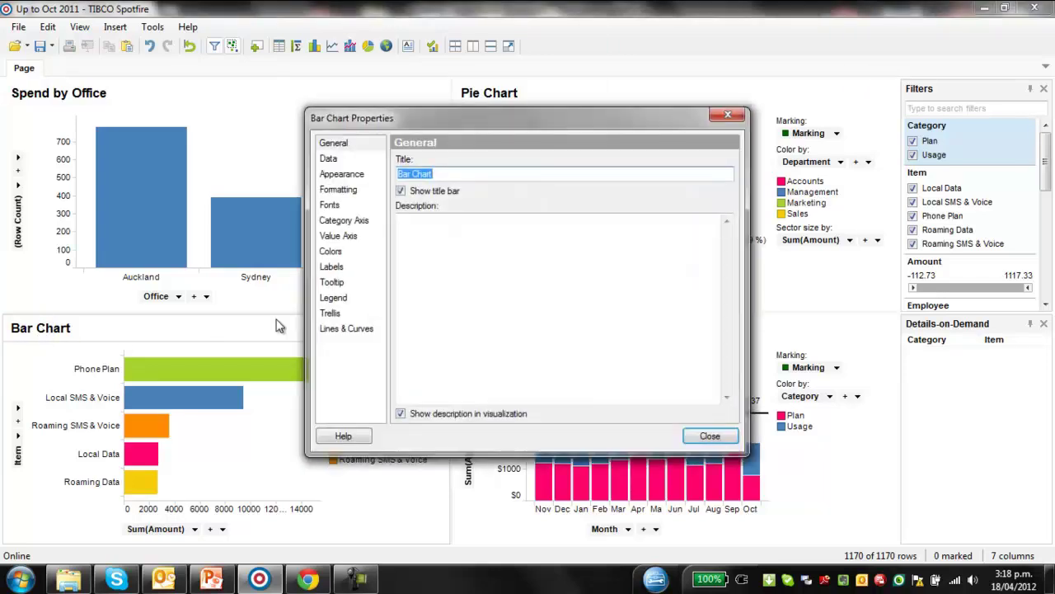
pyautogui.write('Spend by Item')
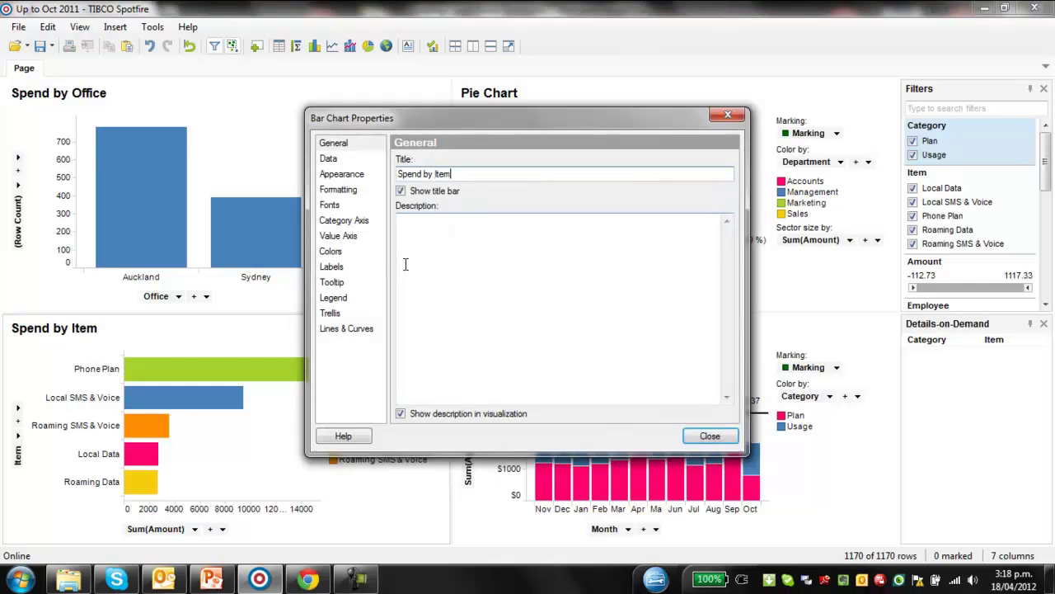
pyautogui.click(710, 436)
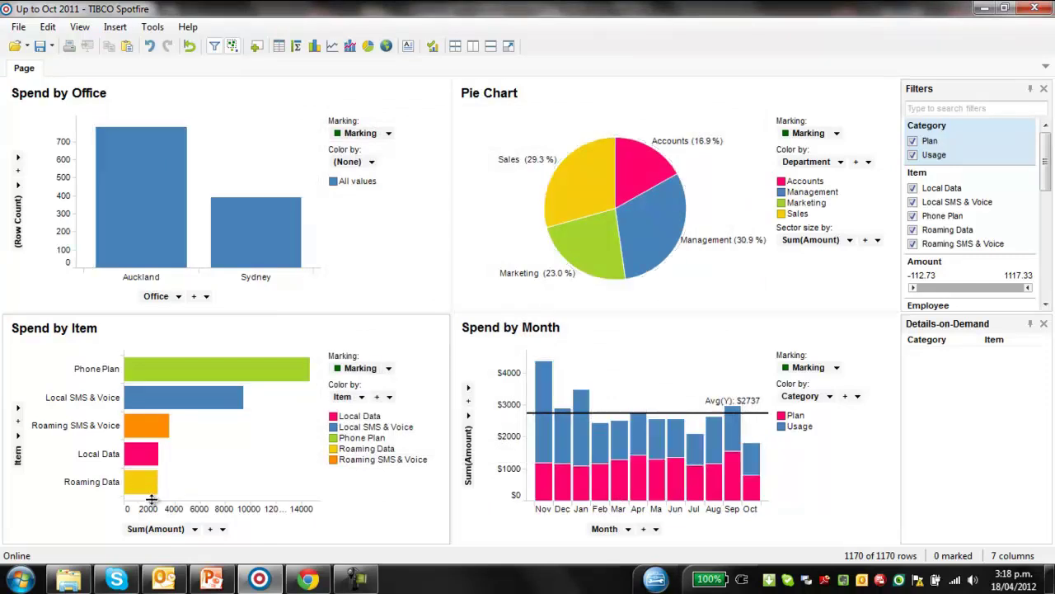
# Format the Sum(Amount) value axis of the Spend by Item chart as Currency.
pyautogui.rightClick(206, 513)
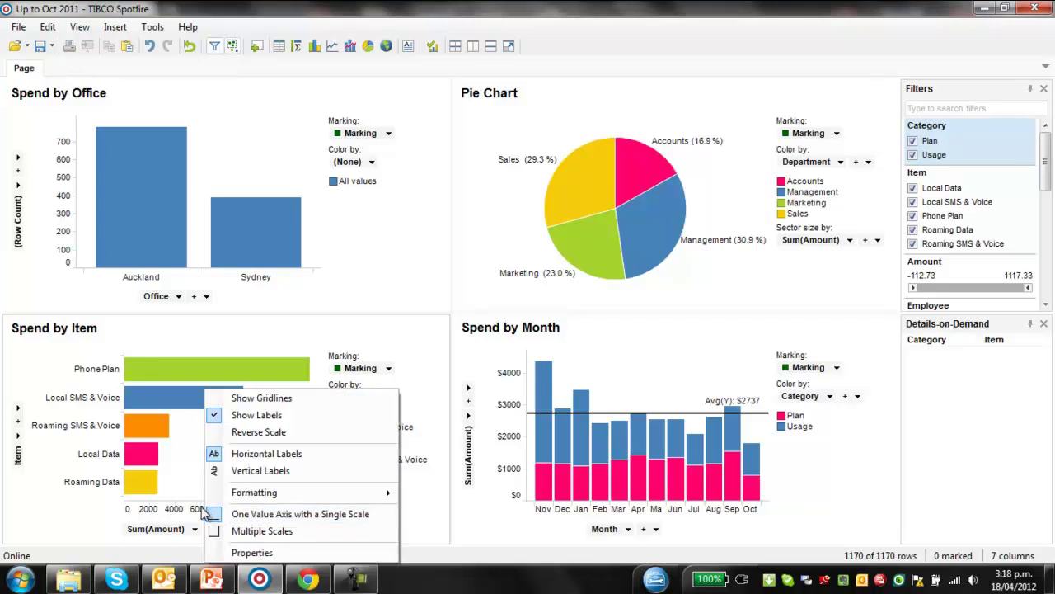
pyautogui.click(247, 552)
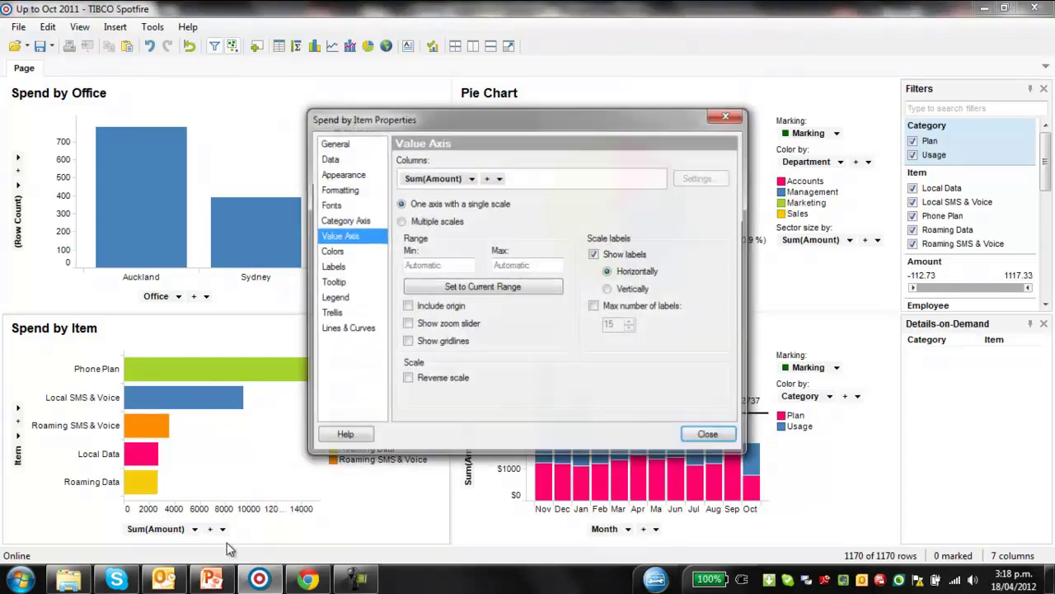
pyautogui.click(344, 146)
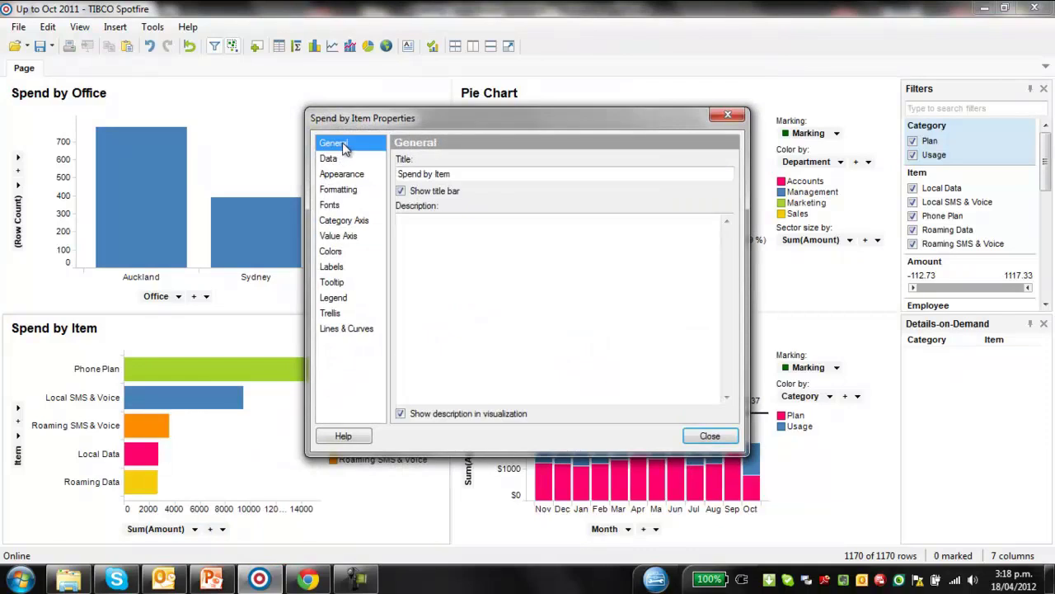
pyautogui.click(339, 194)
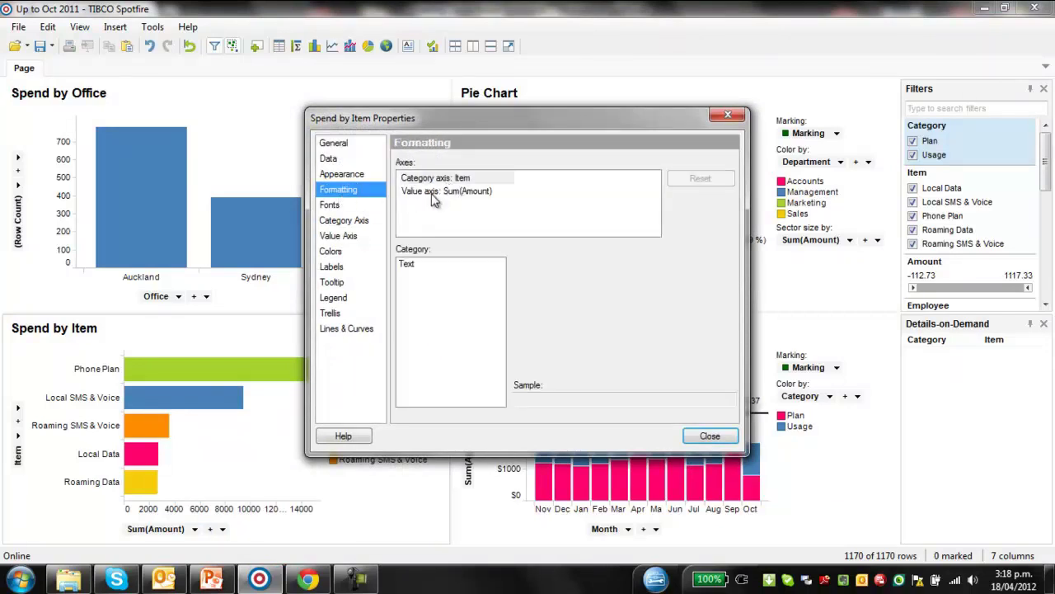
pyautogui.click(434, 194)
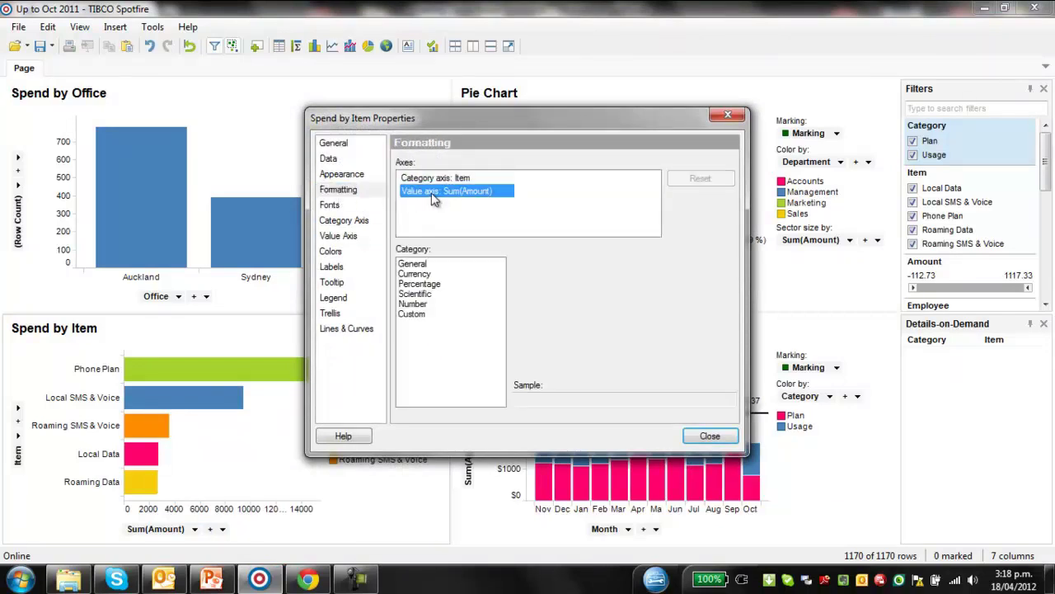
pyautogui.click(416, 273)
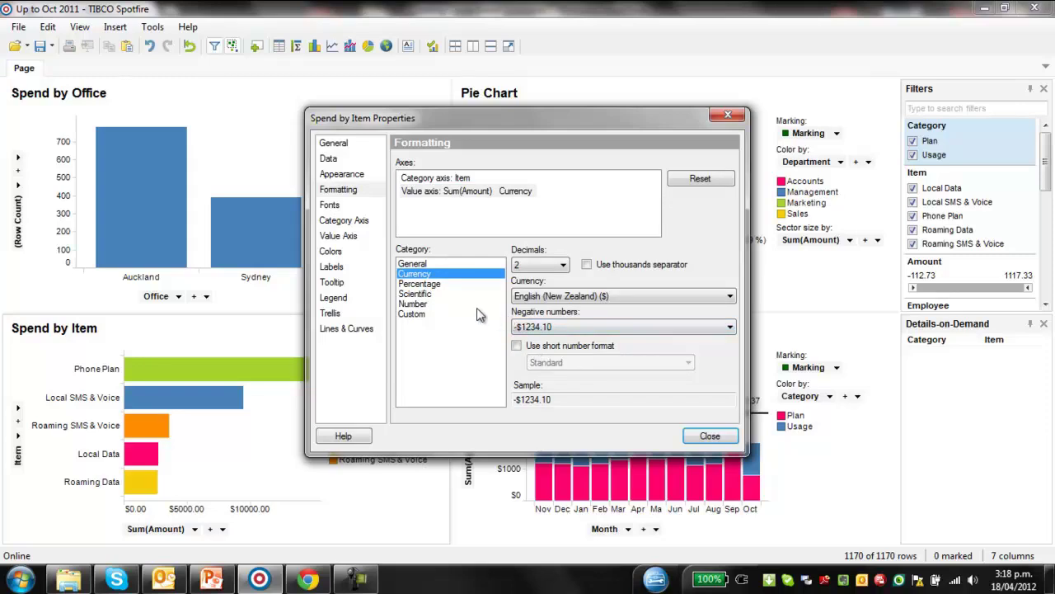
# Try vertical scale labels on the Spend by Item chart's category axis, and return them to horizontal.
pyautogui.click(354, 222)
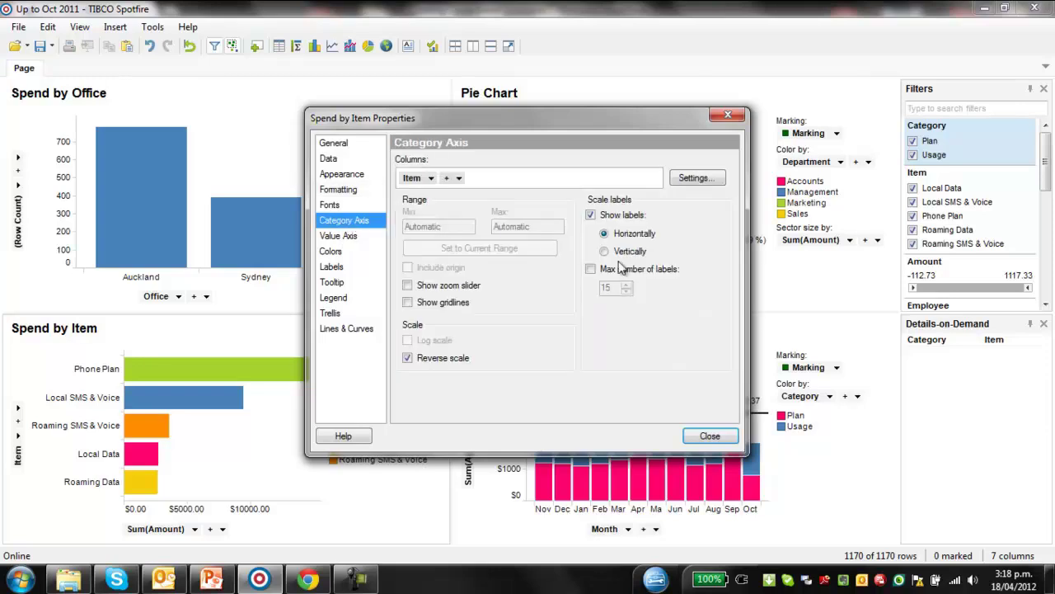
pyautogui.click(608, 253)
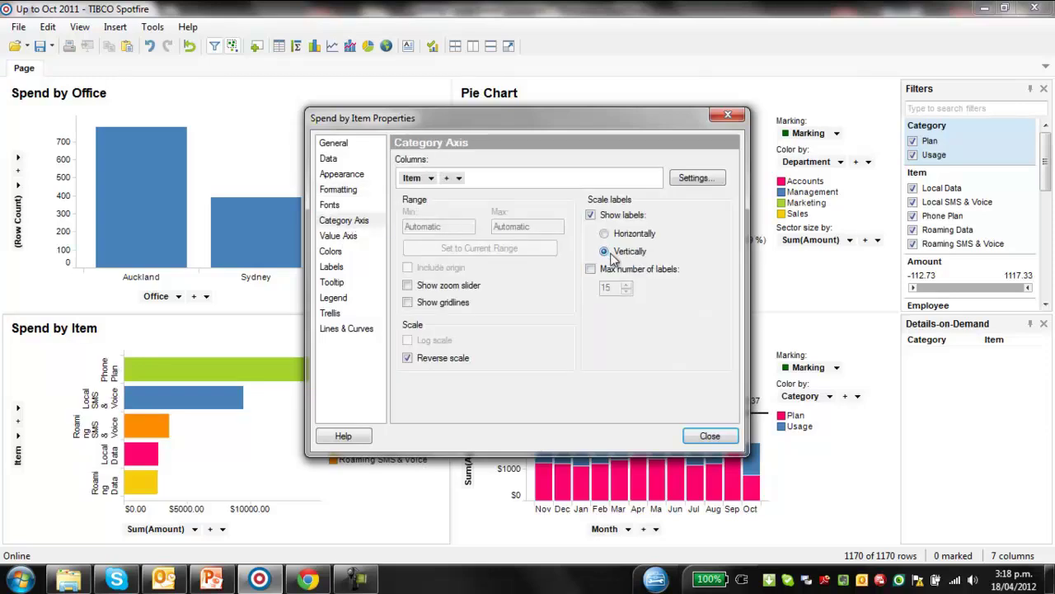
pyautogui.click(604, 235)
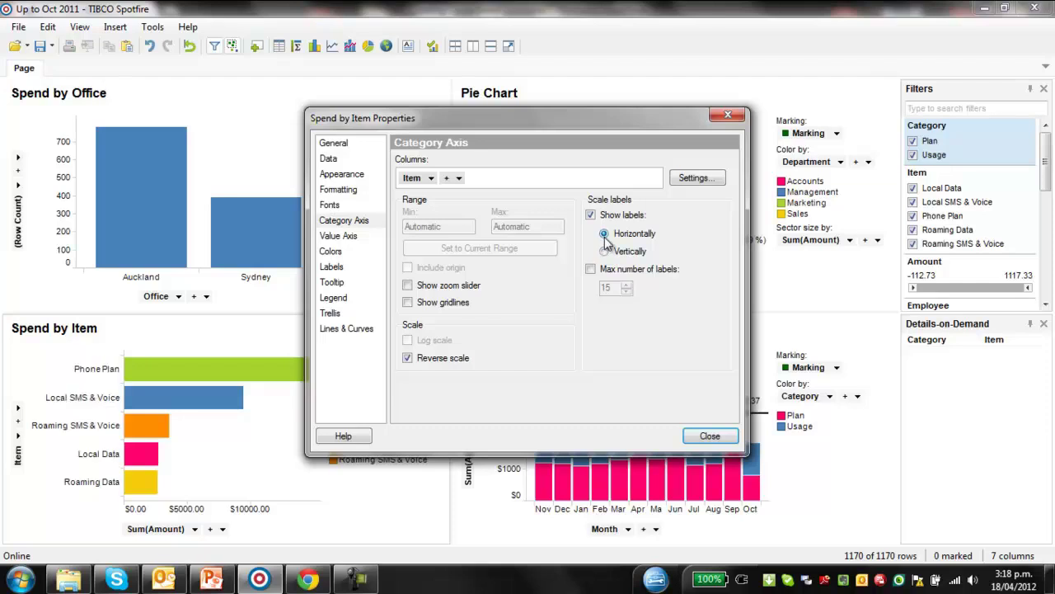
# Make the Spend by Item chart's value axis labels vertical and set their currency format to 0 decimals.
pyautogui.click(350, 237)
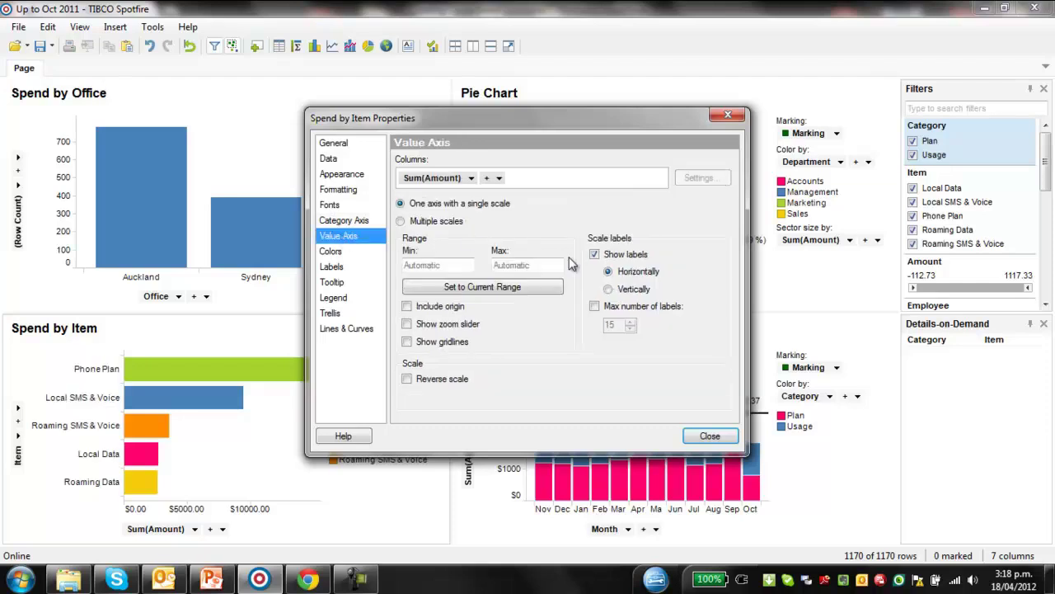
pyautogui.click(609, 289)
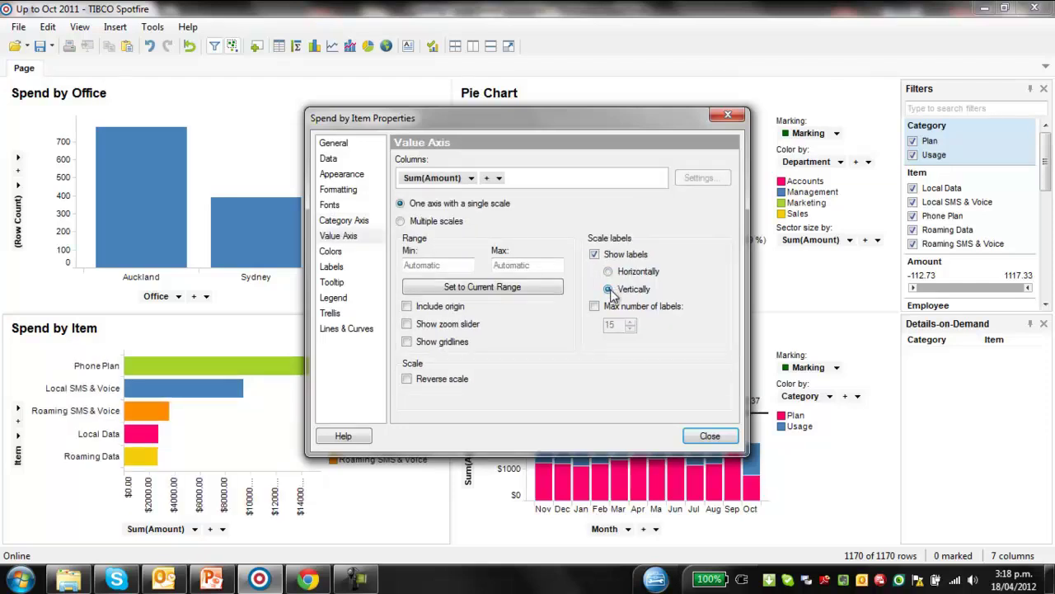
pyautogui.click(341, 192)
pyautogui.click(456, 194)
pyautogui.click(564, 264)
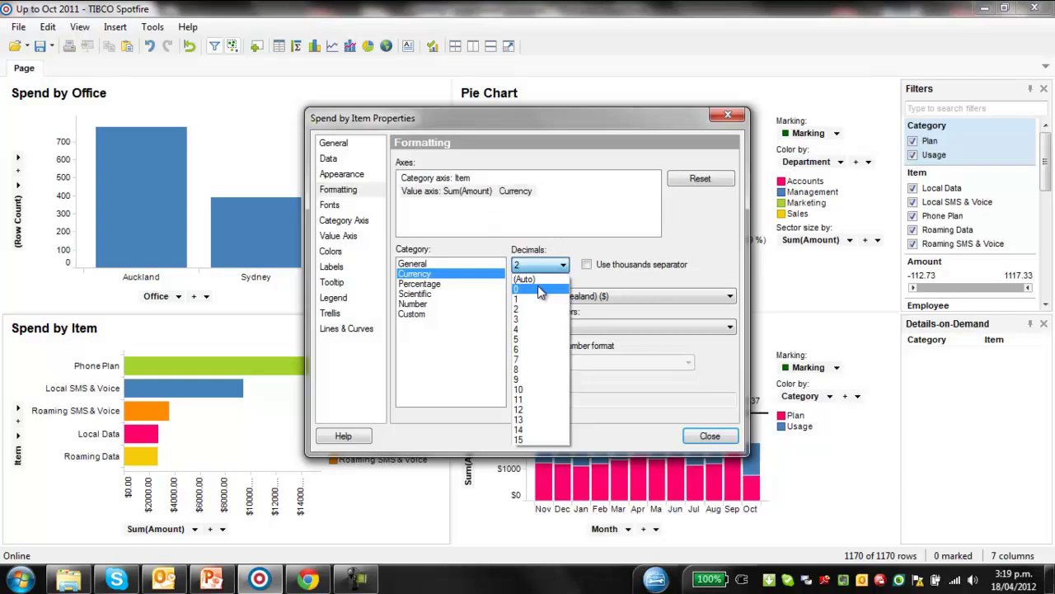
pyautogui.click(538, 289)
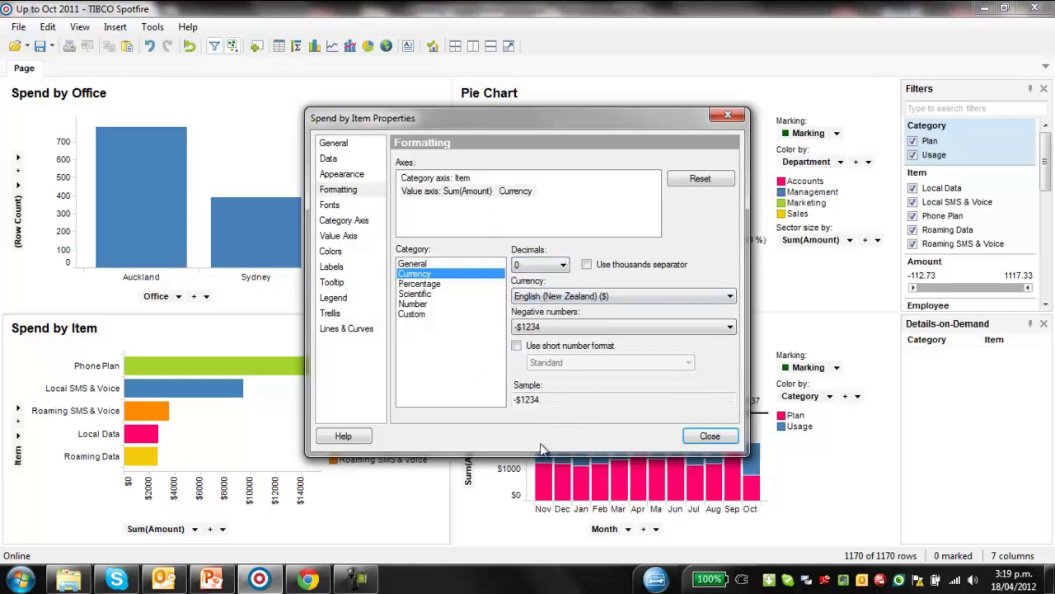
pyautogui.click(708, 435)
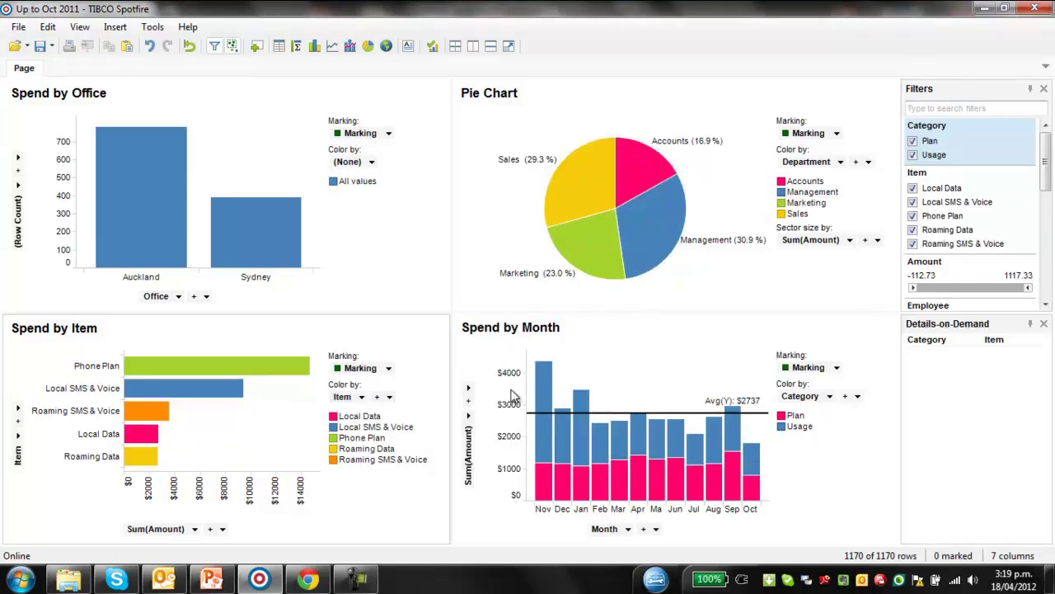
# Narrow the value label area in the Spend by Month chart and rename the page as Summary Charges.
pyautogui.moveTo(525, 384); pyautogui.dragTo(517, 380)
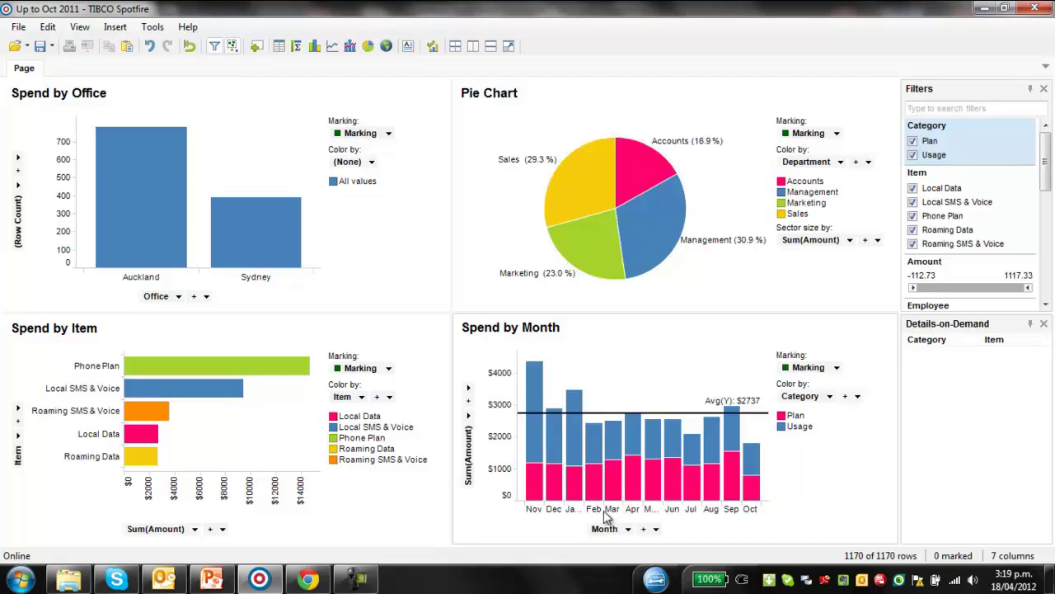
pyautogui.rightClick(606, 515)
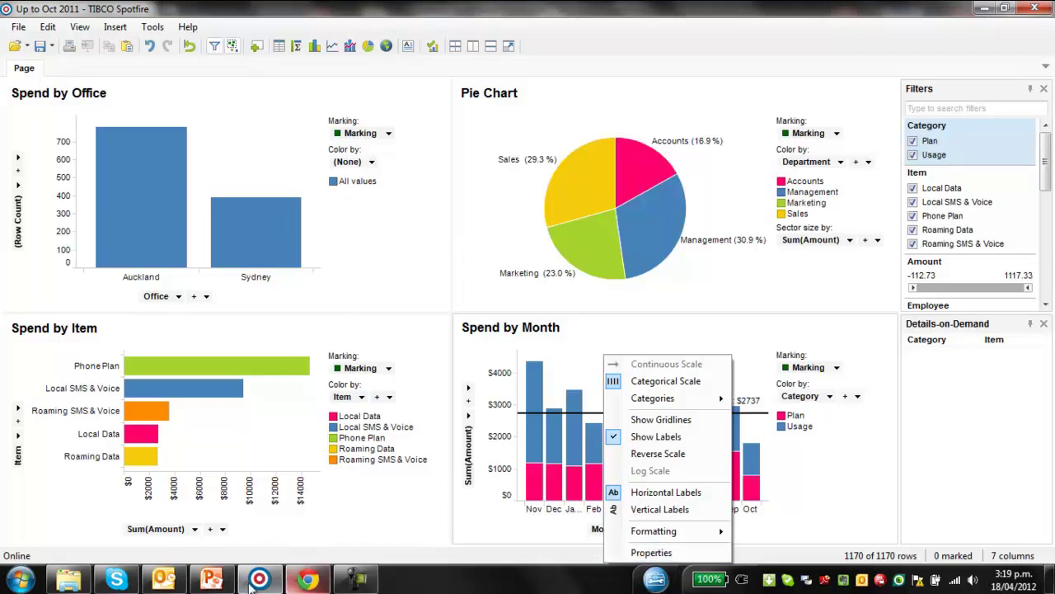
pyautogui.doubleClick(33, 73)
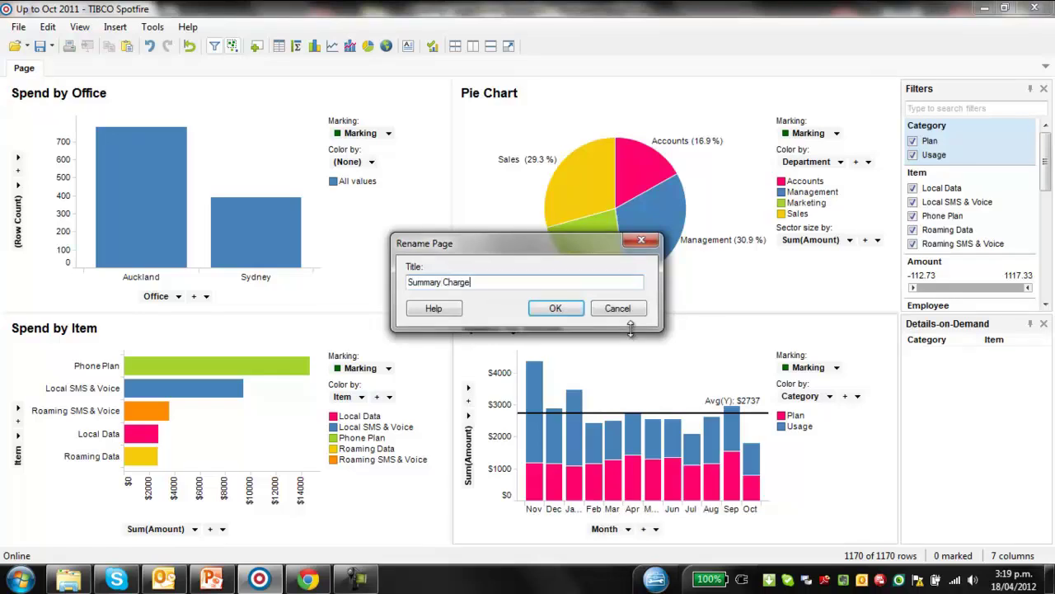
pyautogui.click(560, 309)
# Switch to the PowerPoint presentation, view the slide on what the tutorials cover, and return to Spotfire.
pyautogui.click(211, 580)
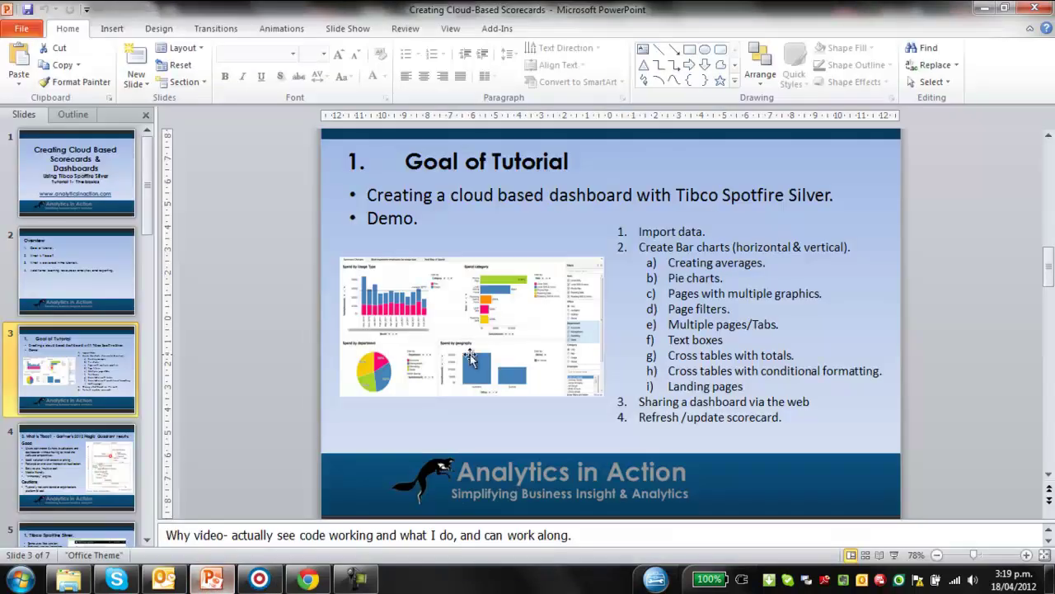
pyautogui.scroll(-3, 107, 494)
pyautogui.click(77, 363)
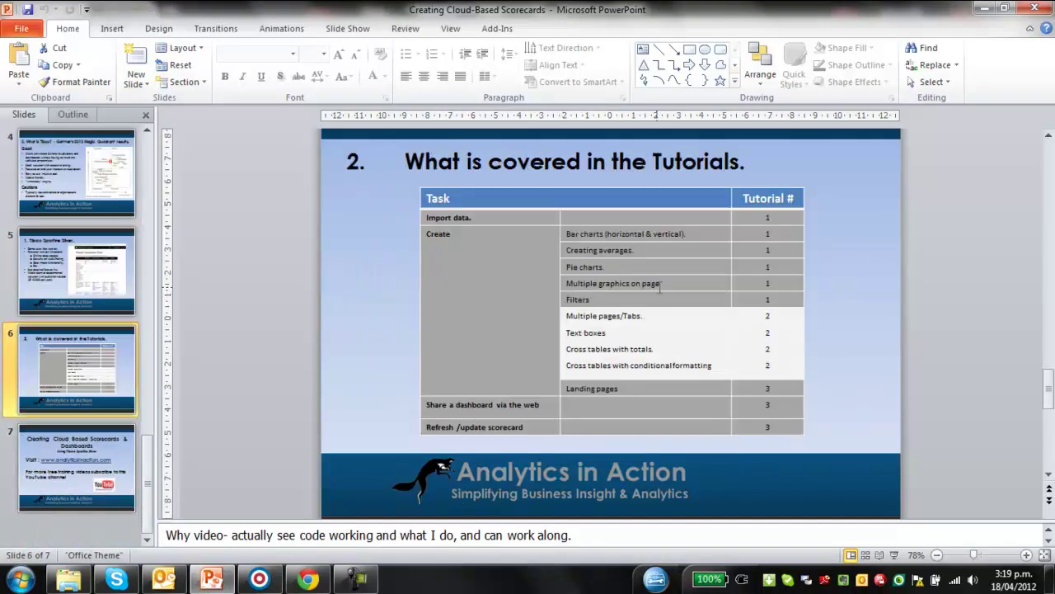
pyautogui.click(259, 579)
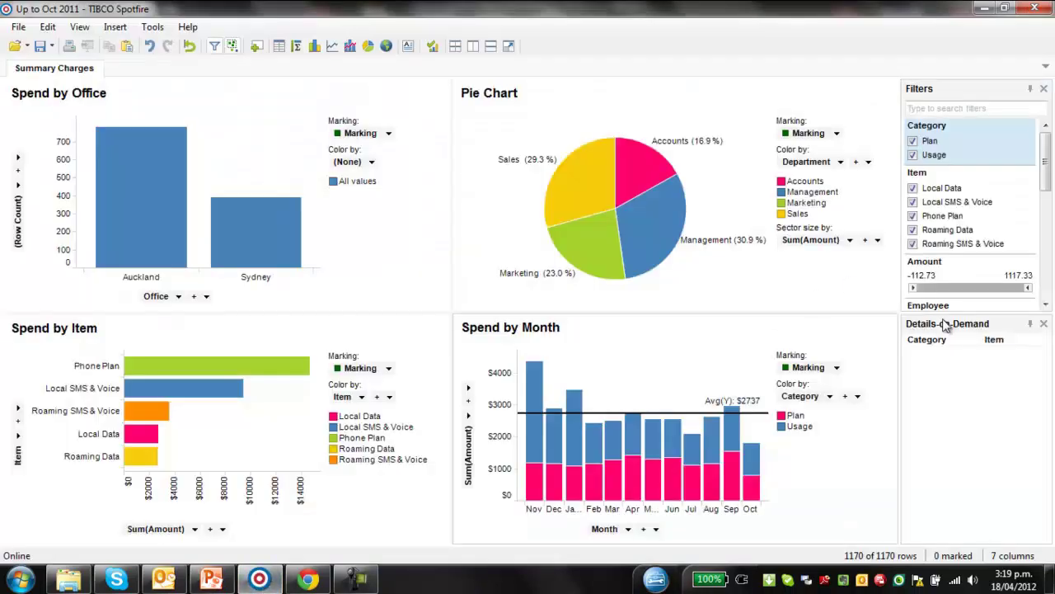
# Enlarge the Filters area by shrinking Details-on-Demand, and test the Category filter by excluding and restoring Usage.
pyautogui.moveTo(944, 315); pyautogui.dragTo(956, 495)
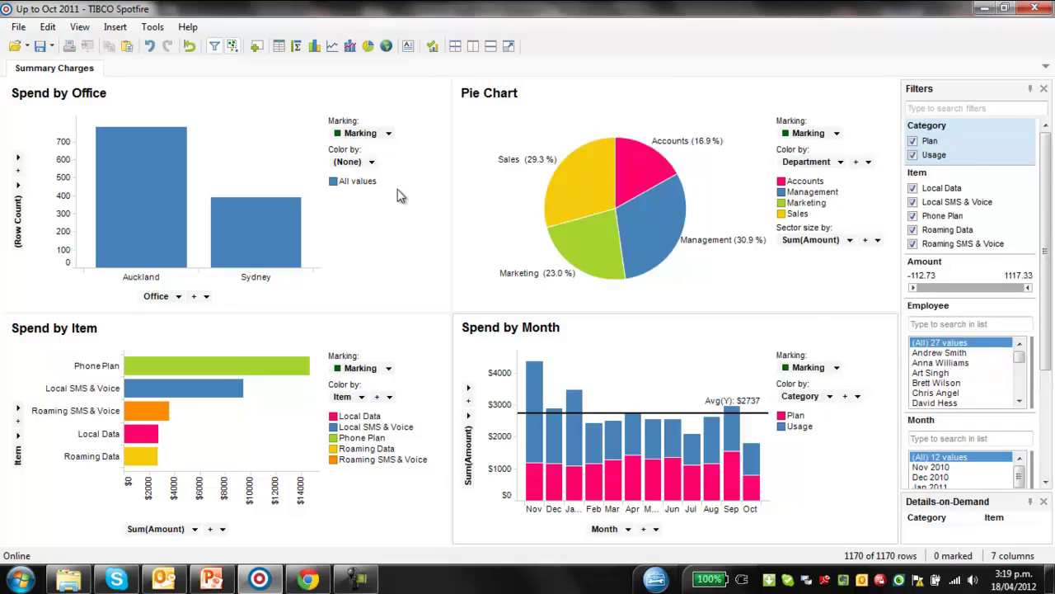
pyautogui.click(912, 155)
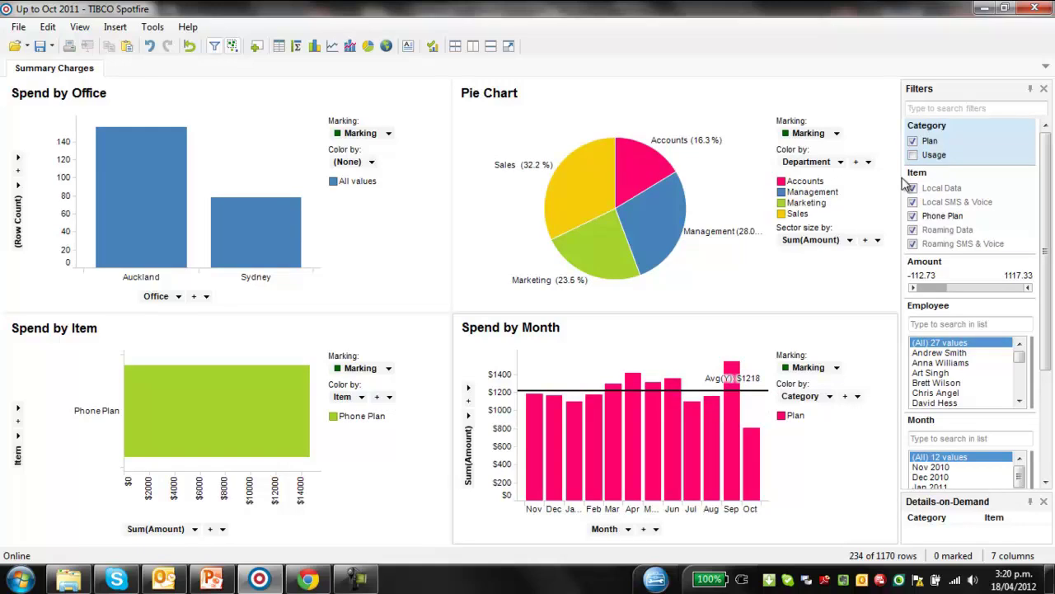
pyautogui.click(912, 155)
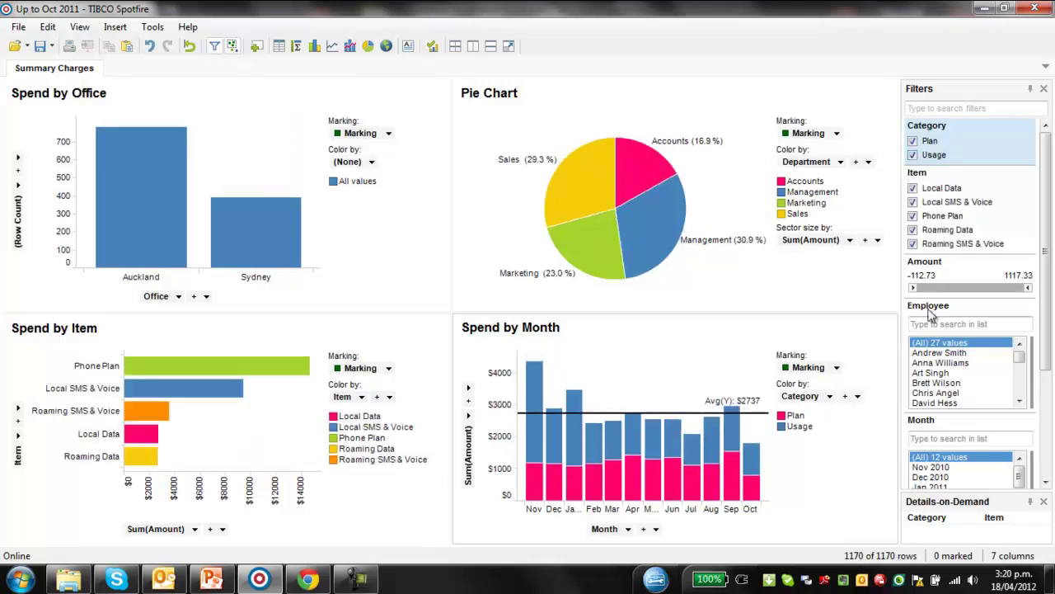
# Try filtering out Local Data, Local SMS & Voice and Phone Plan, briefly excluding Usage as well, and restore all the values.
pyautogui.click(913, 188)
pyautogui.click(913, 202)
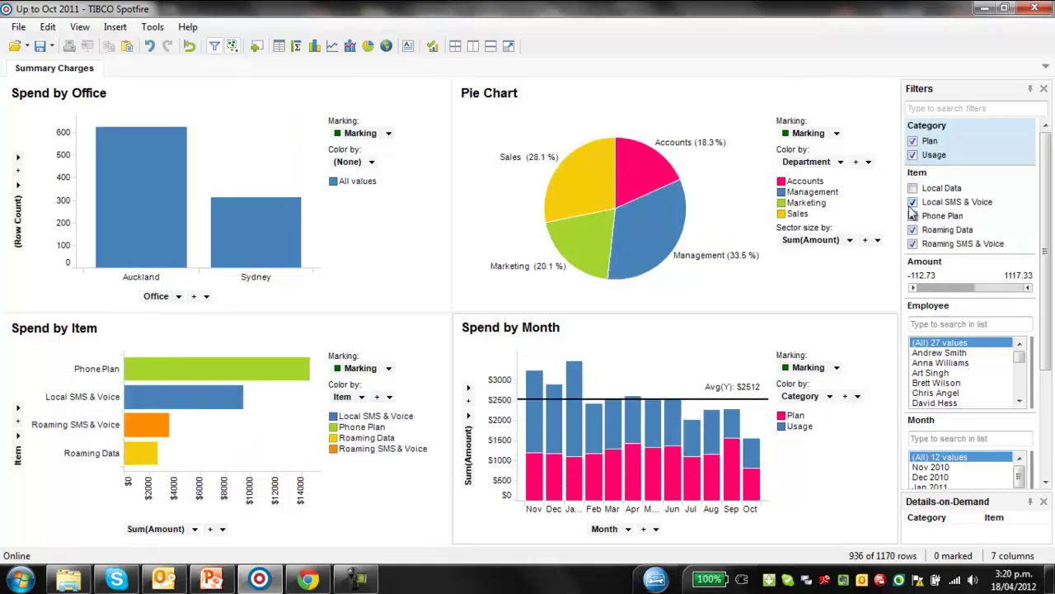
pyautogui.click(912, 216)
pyautogui.click(912, 155)
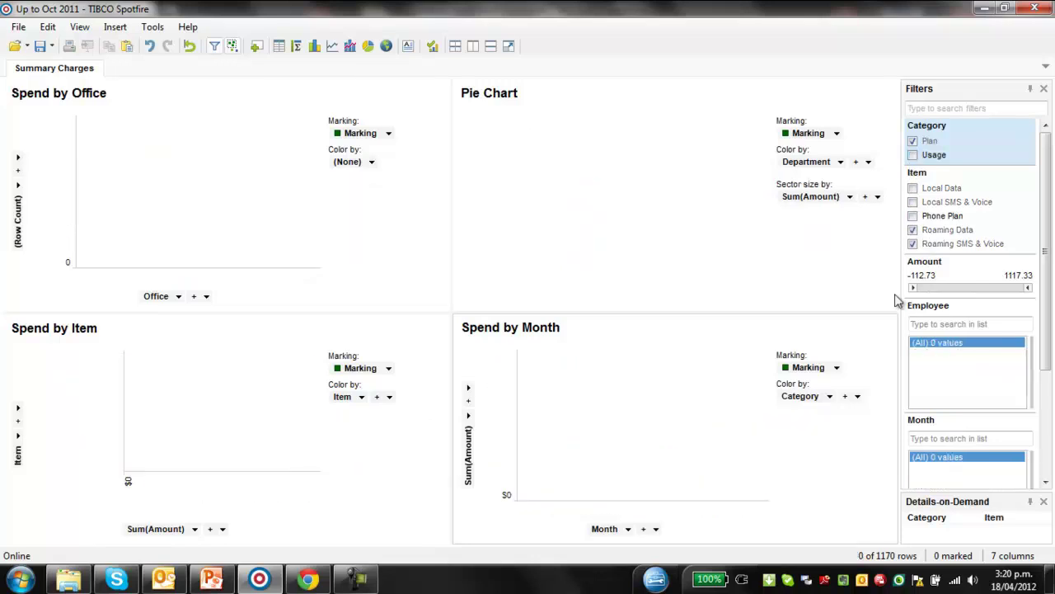
pyautogui.click(913, 155)
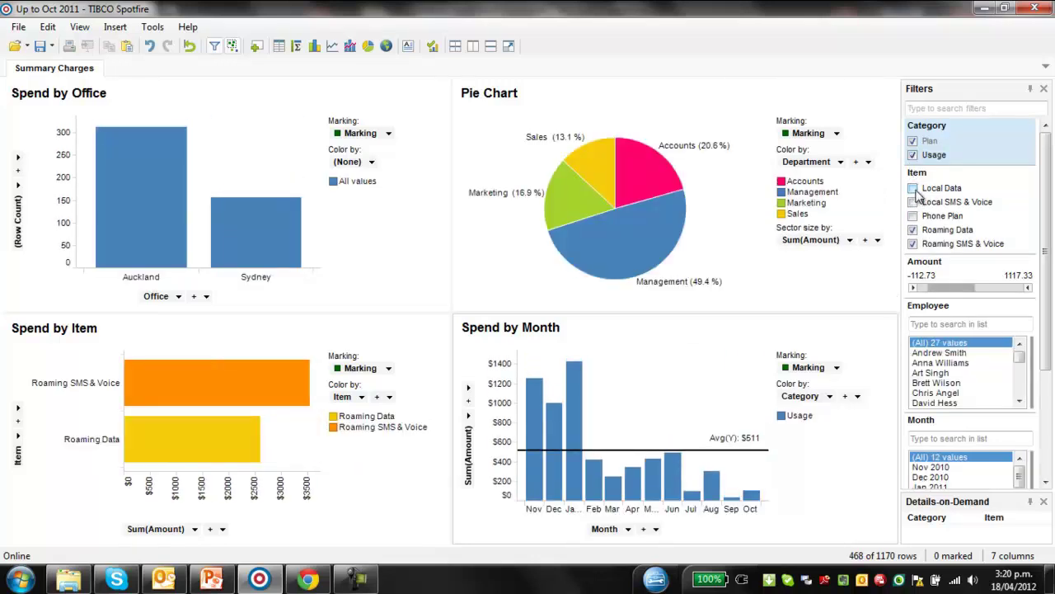
pyautogui.click(912, 188)
pyautogui.click(913, 202)
pyautogui.click(912, 216)
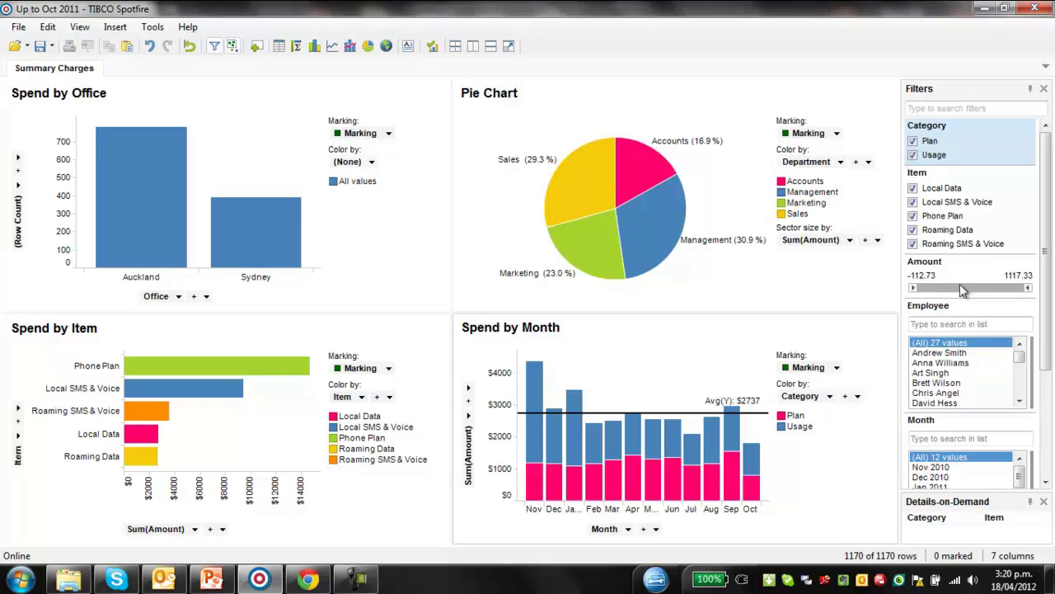
pyautogui.rightClick(989, 202)
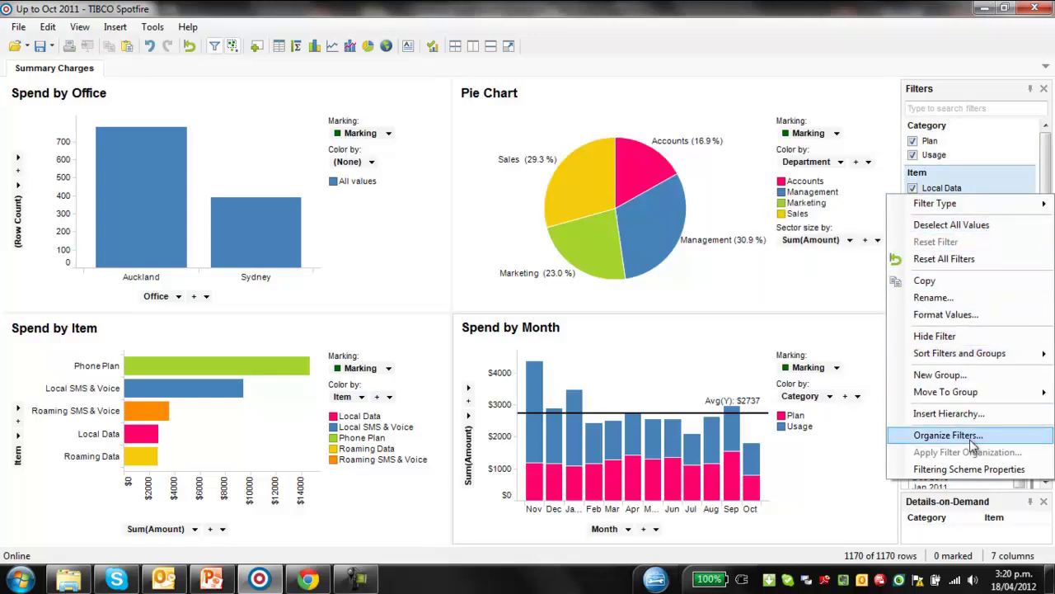
pyautogui.click(976, 469)
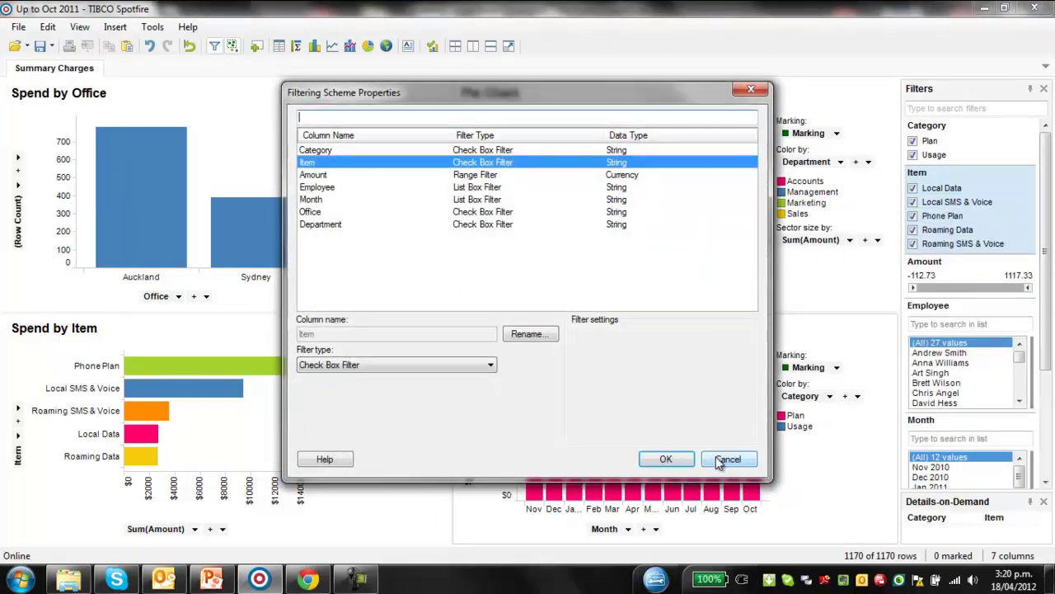
pyautogui.click(725, 460)
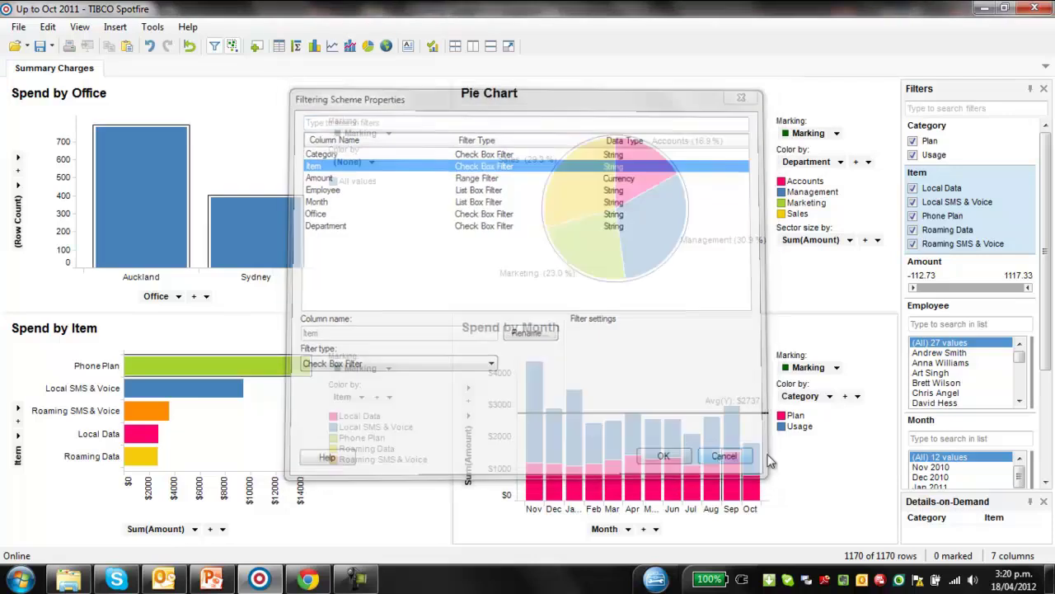
# Hide the Amount filter from the page by organizing its visible filters.
pyautogui.rightClick(968, 202)
pyautogui.click(948, 436)
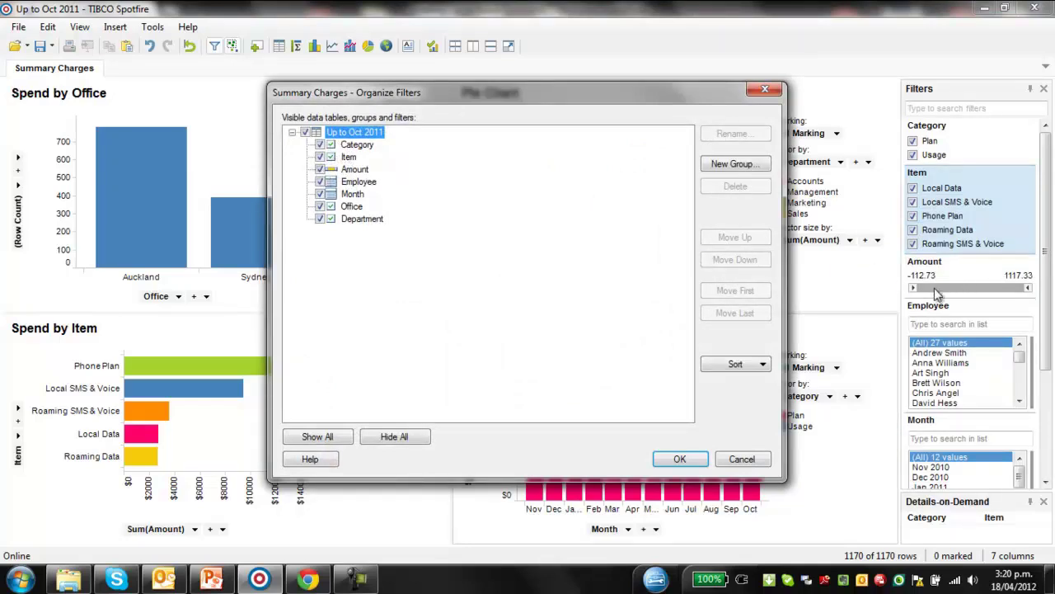
pyautogui.click(320, 169)
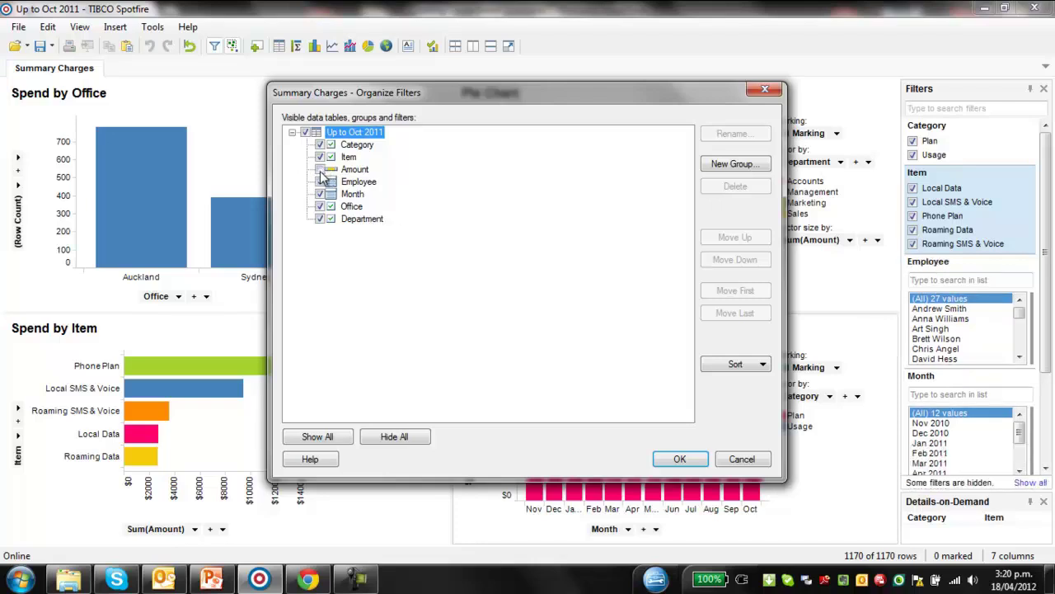
pyautogui.click(681, 464)
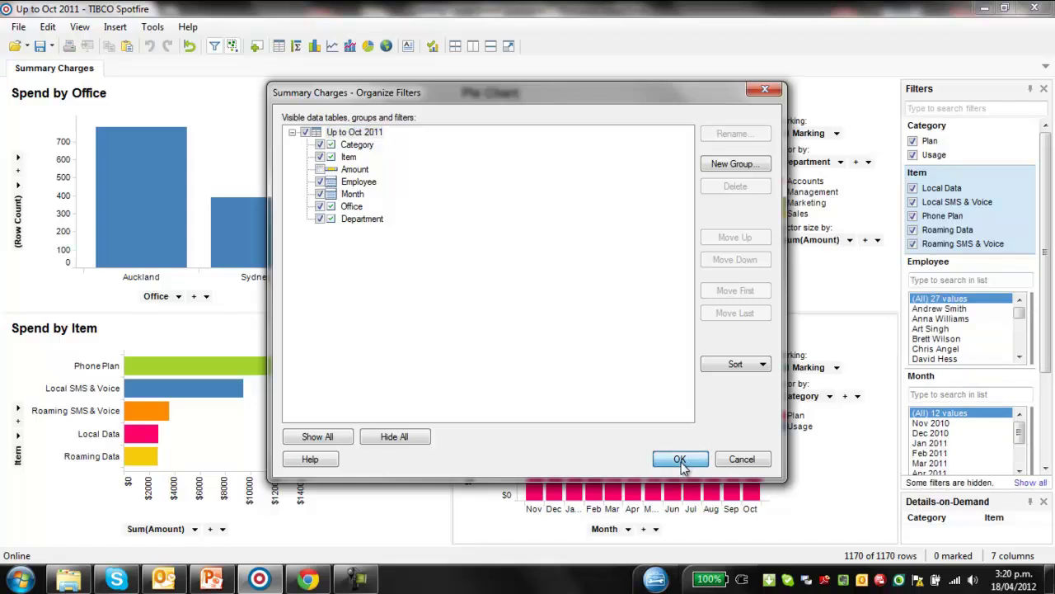
# Change the Item filter's type from check boxes to a Radio Button Filter.
pyautogui.rightClick(981, 207)
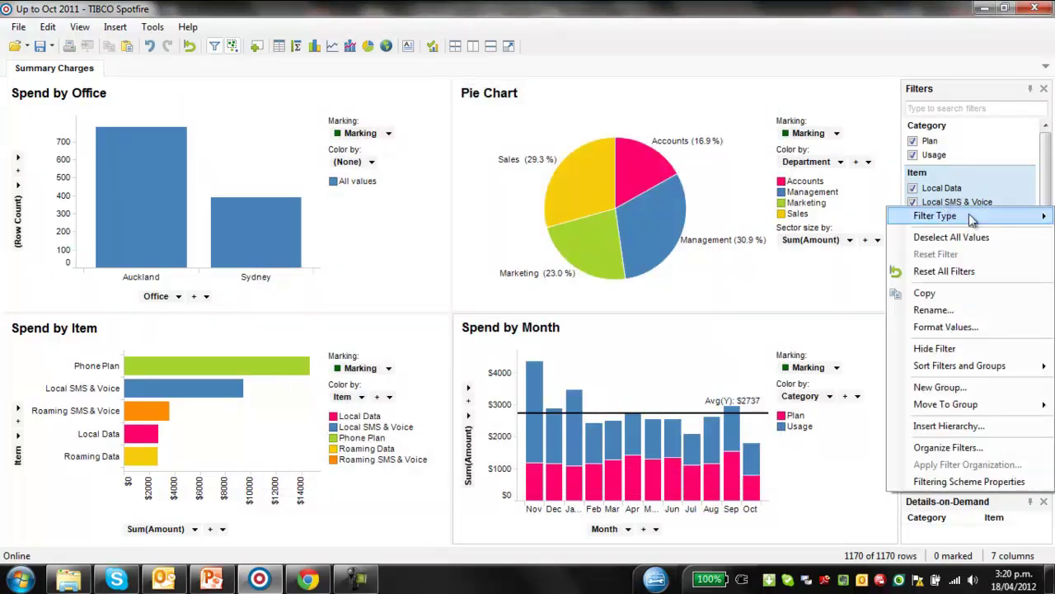
pyautogui.moveTo(975, 219)
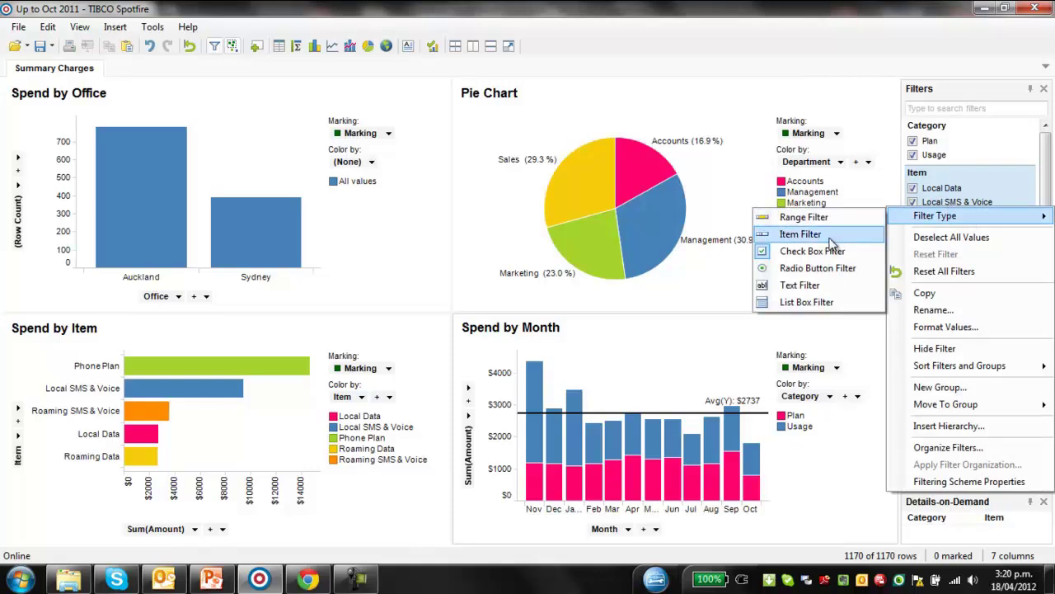
pyautogui.click(830, 276)
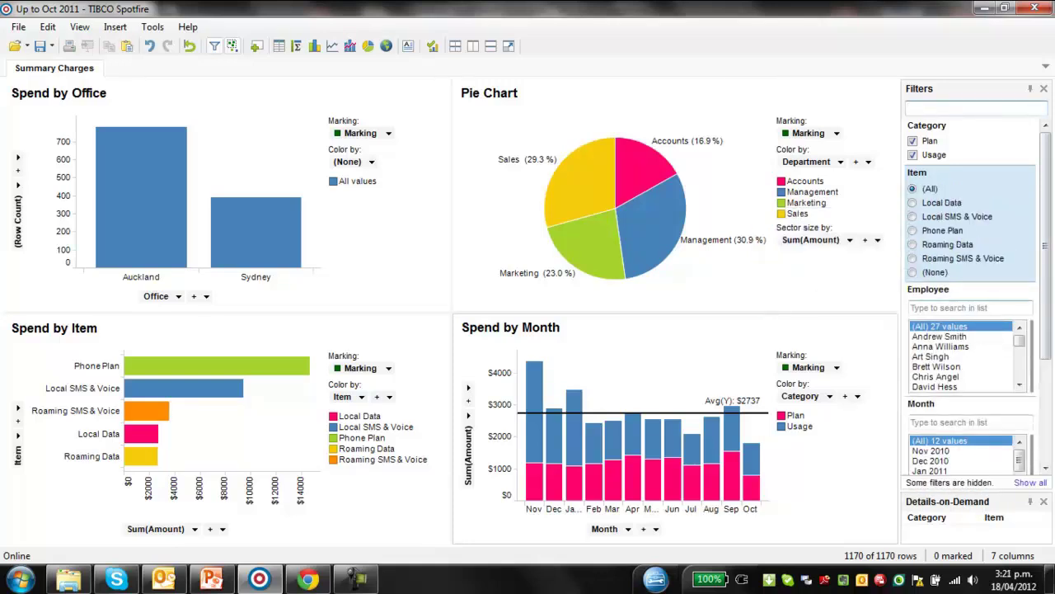
# Try the Item filter on Roaming Data, Roaming SMS & Voice and Phone Plan, and reset it to (All).
pyautogui.click(913, 245)
pyautogui.click(913, 258)
pyautogui.click(913, 231)
pyautogui.click(915, 189)
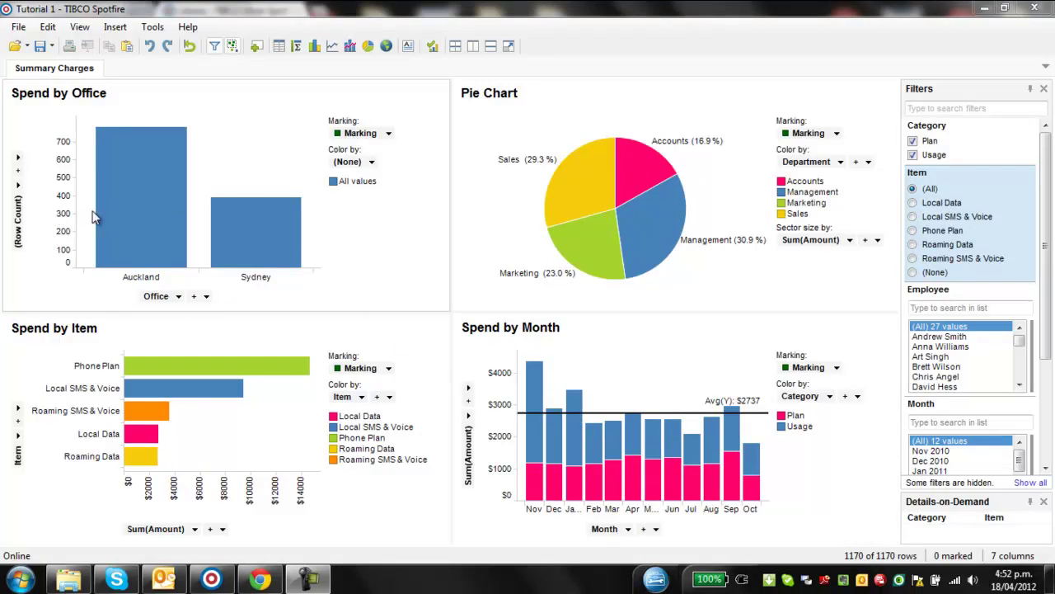
# Save the analysis to the library's Public folder as Tutorial 1, overwriting the existing item, and copy its Web Player link.
pyautogui.click(19, 28)
pyautogui.moveTo(70, 162)
pyautogui.moveTo(65, 138)
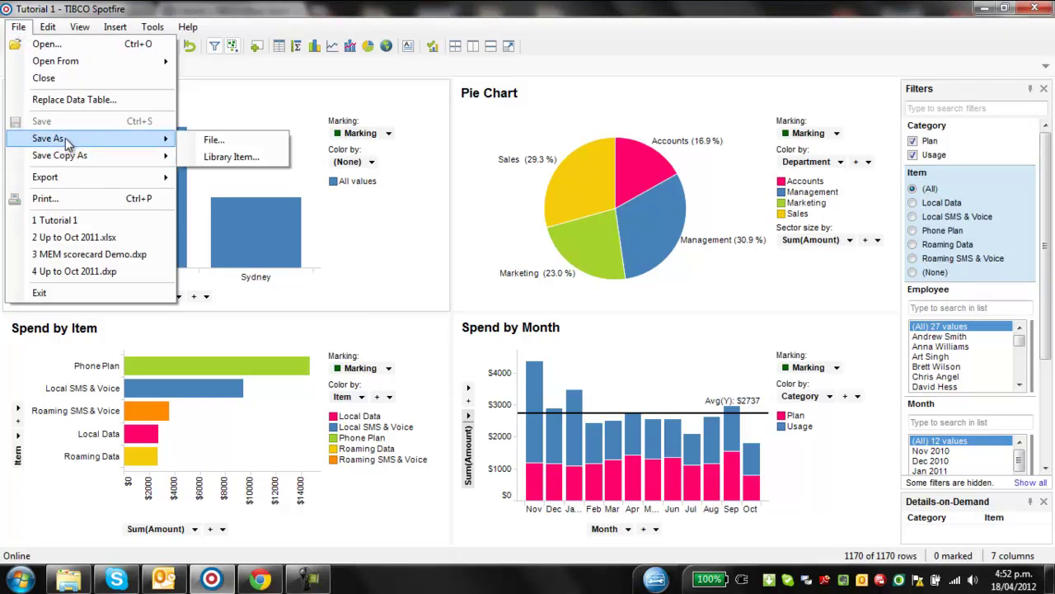
pyautogui.click(232, 159)
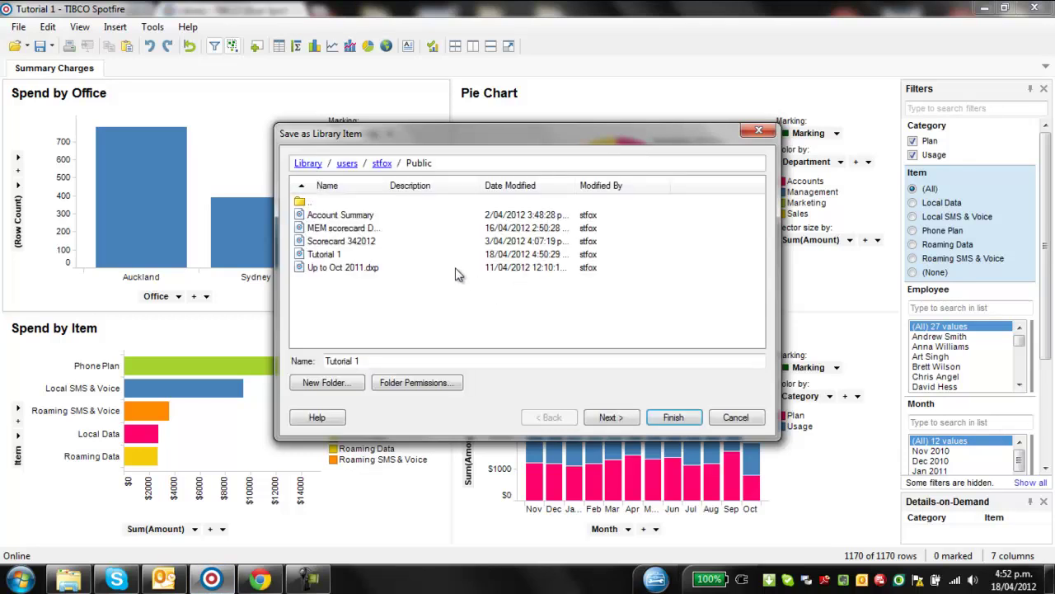
pyautogui.click(674, 418)
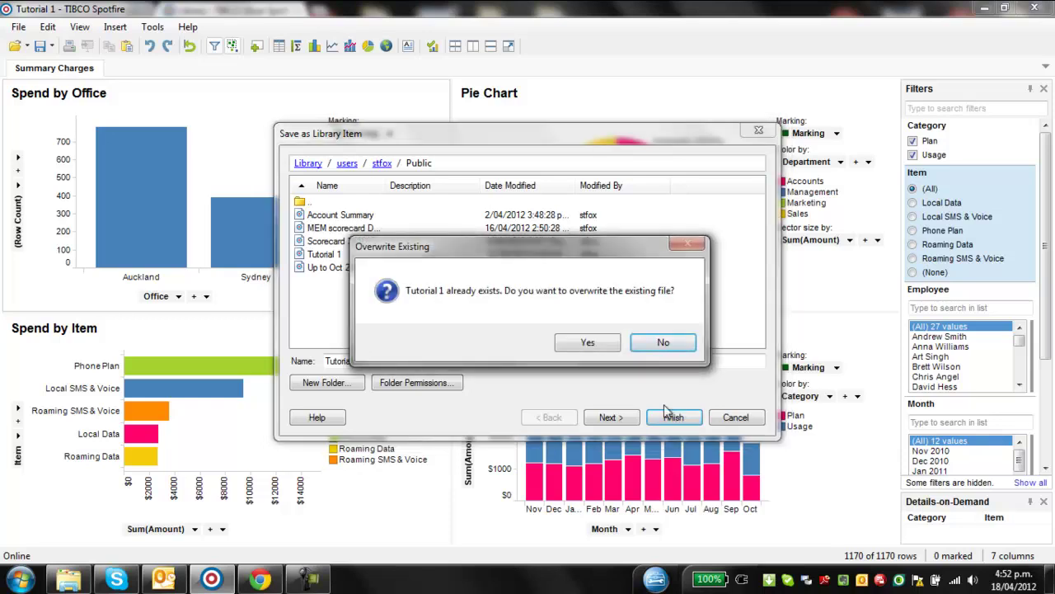
pyautogui.click(602, 339)
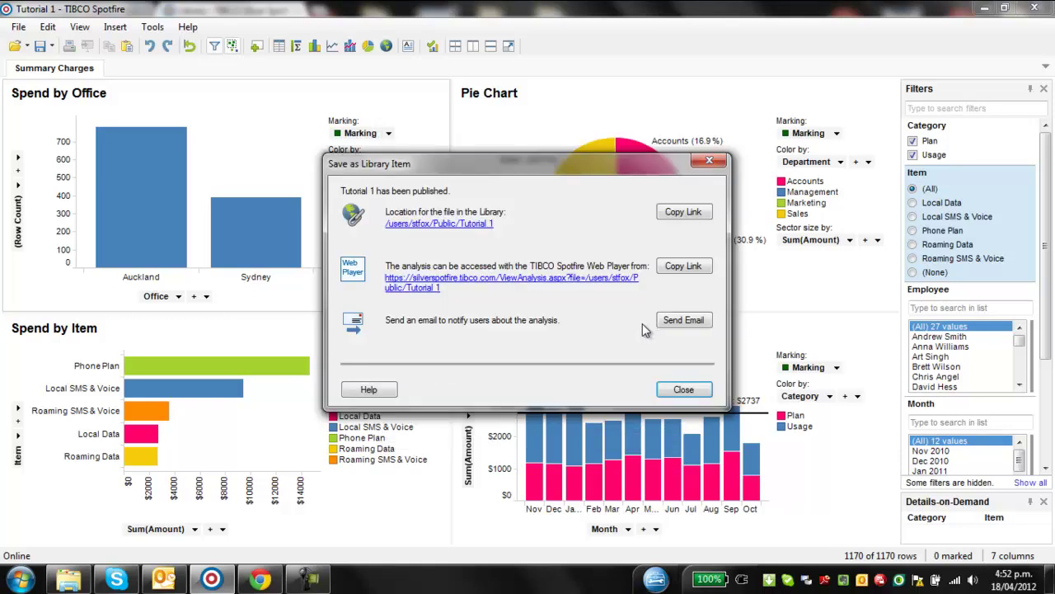
pyautogui.click(691, 267)
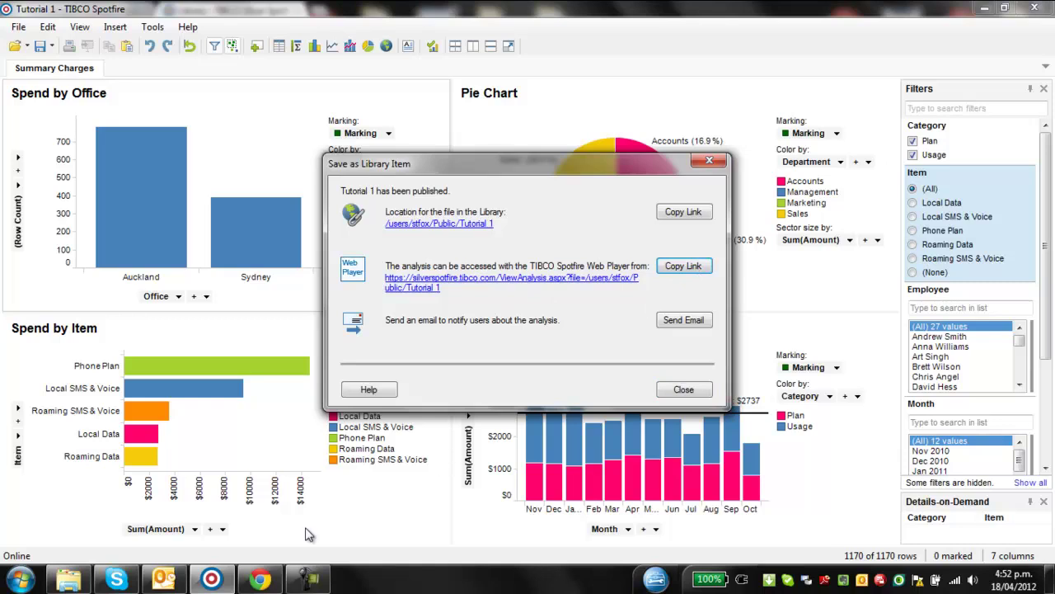
# Switch to Chrome and filter the published Tutorial 1 analysis to the Local Data item.
pyautogui.click(259, 580)
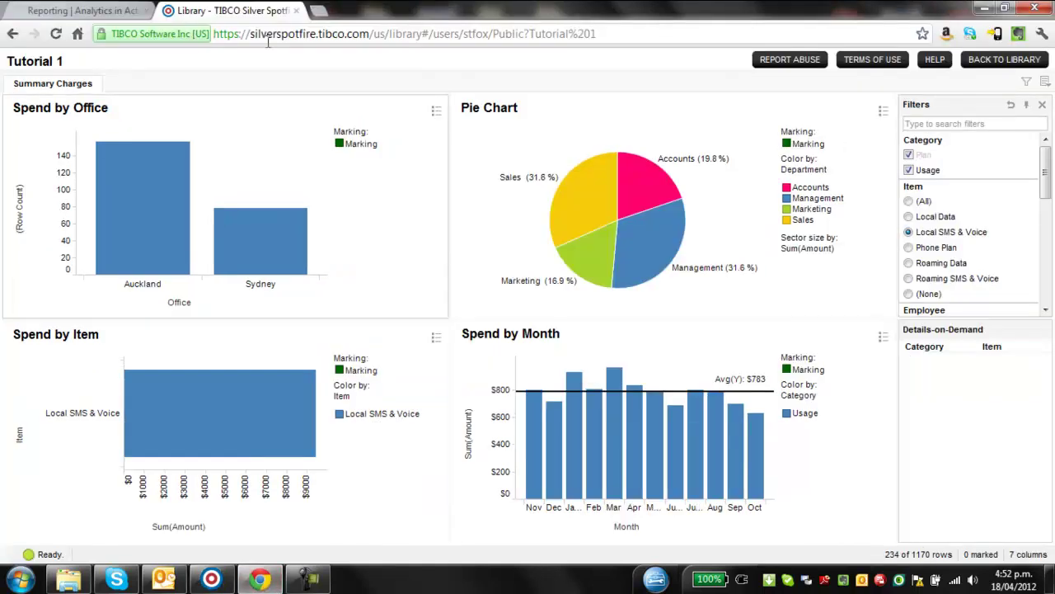
pyautogui.click(910, 217)
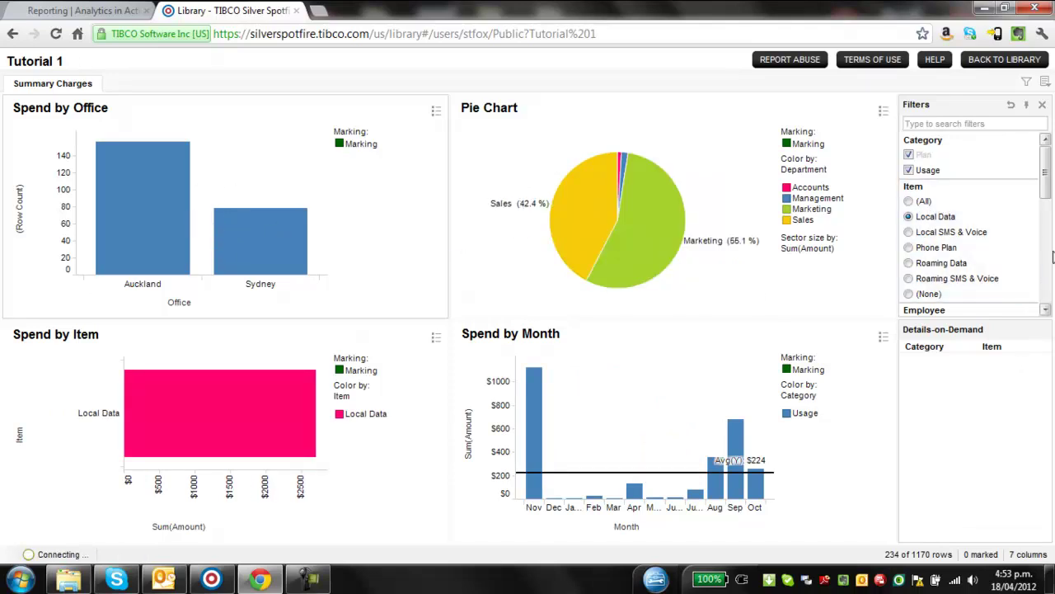
pyautogui.scroll(-6, 1044, 289)
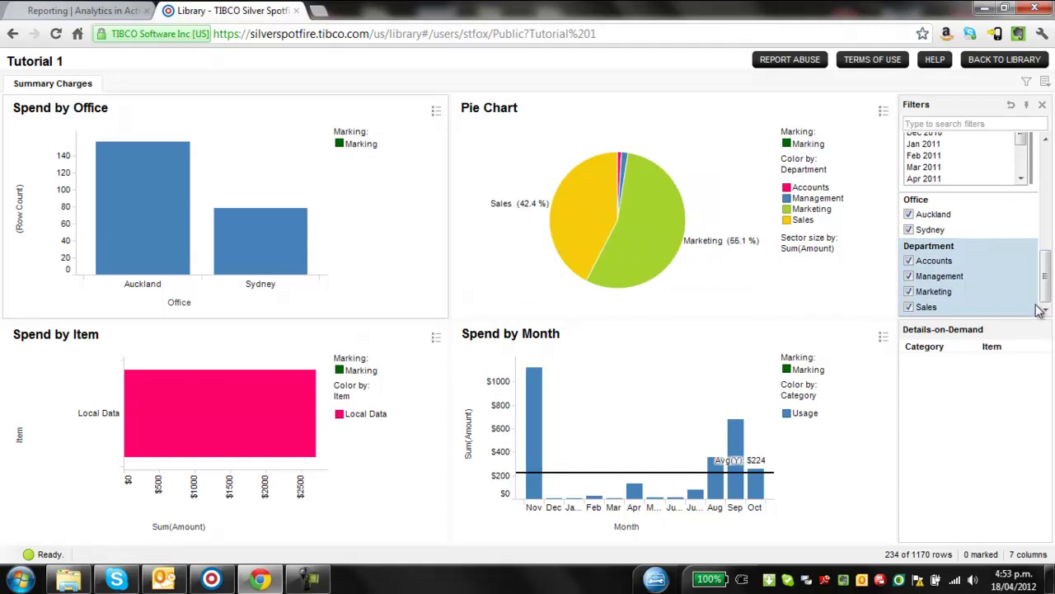